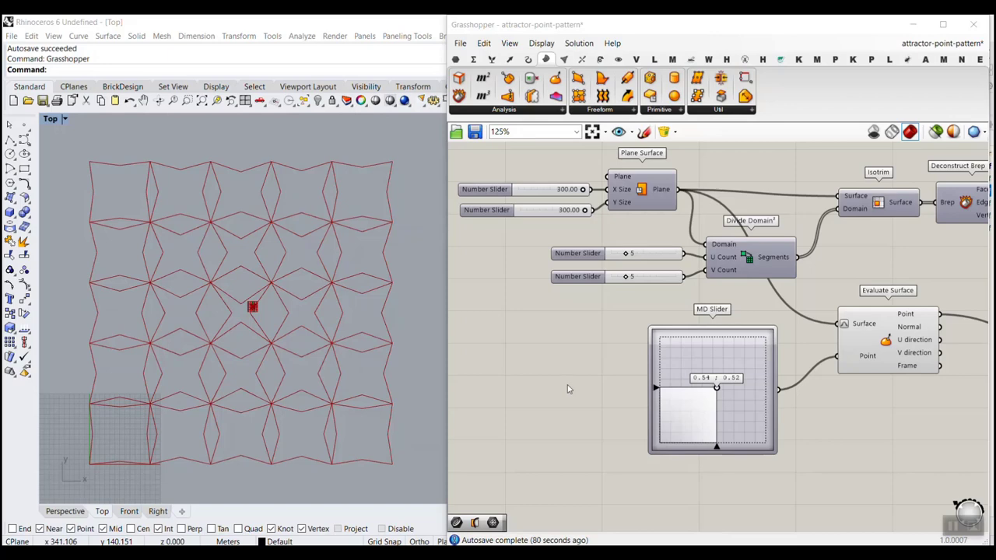
Step: Move the attractor point across the pattern with the MD Slider to about 0.58, 0.37 and finally 0.4, 0.48
mouse_move(717, 388)
left_mouse_down()
mouse_move(687, 386)
mouse_move(713, 420)
mouse_move(710, 363)
mouse_move(711, 438)
mouse_move(717, 387)
mouse_move(708, 396)
mouse_move(751, 379)
mouse_move(705, 367)
mouse_move(707, 409)
mouse_move(724, 423)
mouse_move(724, 387)
mouse_move(726, 404)
left_mouse_up()
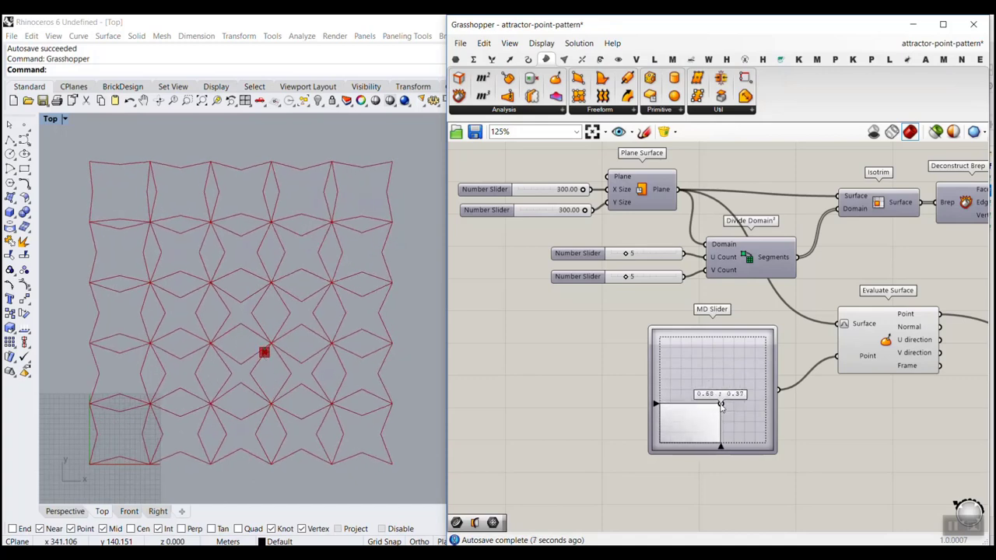
scroll(627, 241, "up", 4)
mouse_move(621, 244)
left_mouse_down()
mouse_move(630, 244)
mouse_move(621, 246)
left_mouse_up()
mouse_move(621, 282)
left_mouse_down()
mouse_move(639, 283)
mouse_move(623, 285)
left_mouse_up()
scroll(623, 287, "down", 4)
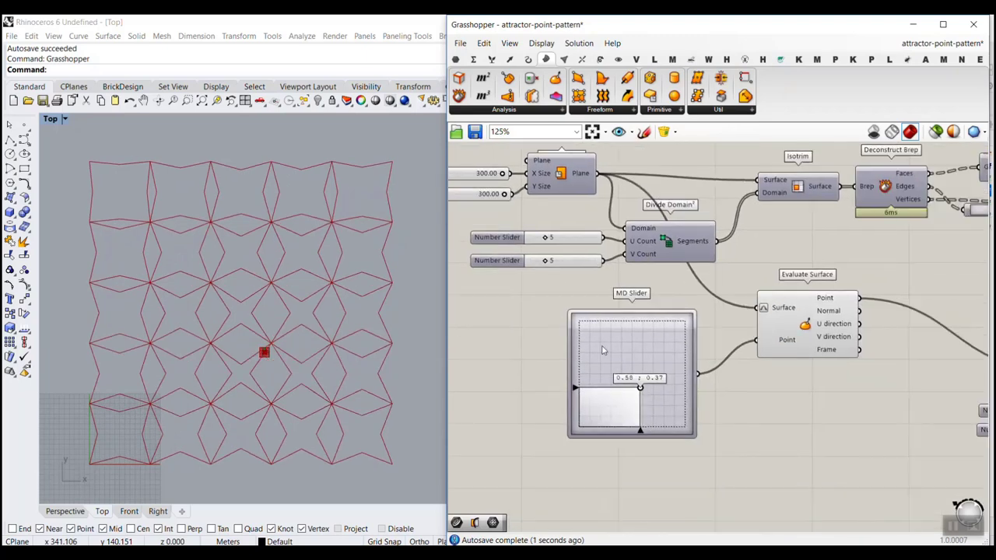
left_click_drag(640, 388, 621, 377)
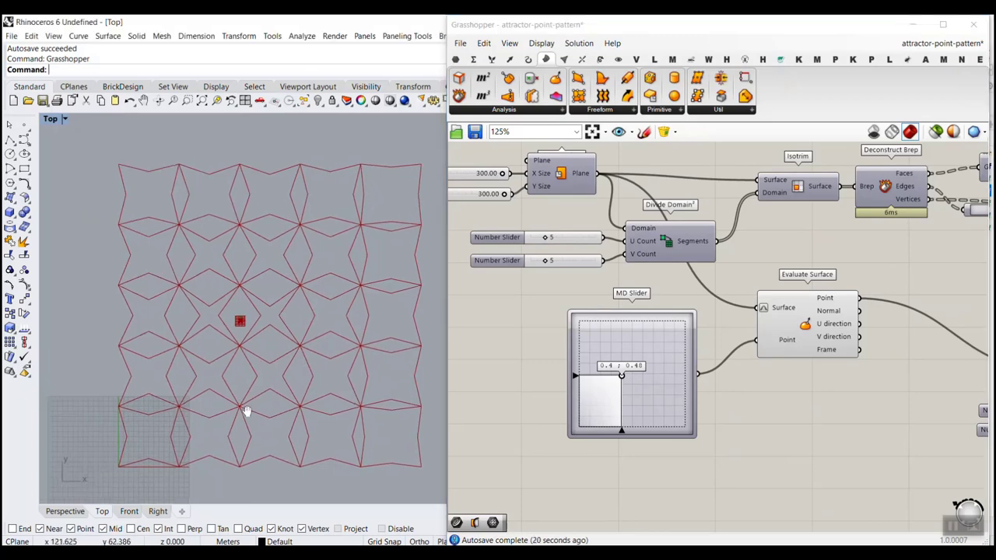
right_click_drag(244, 407, 228, 411)
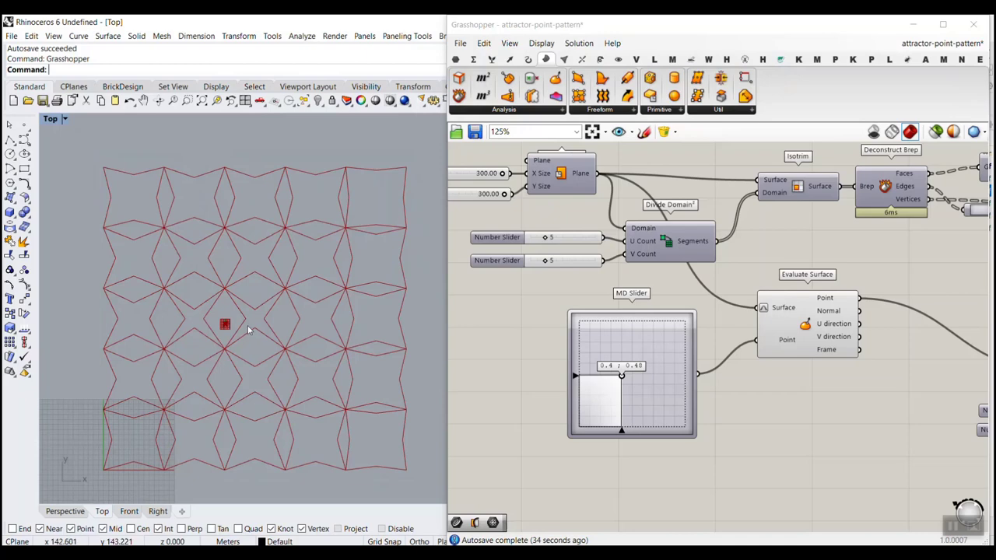
scroll(248, 331, "up", 3)
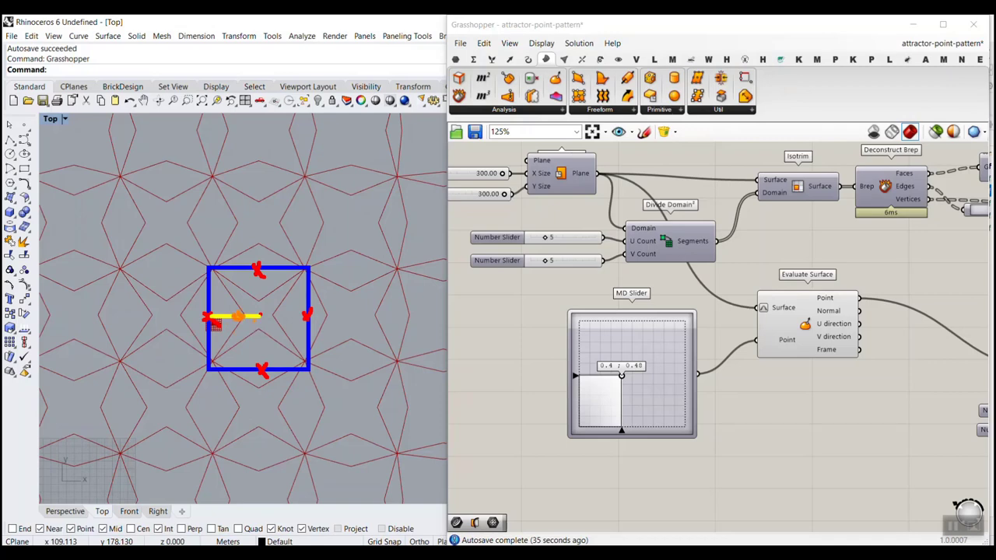
mouse_move(249, 310)
left_mouse_down()
mouse_move(246, 323)
mouse_move(221, 319)
left_mouse_up()
mouse_move(120, 178)
left_mouse_down()
mouse_move(223, 272)
mouse_move(212, 271)
left_mouse_up()
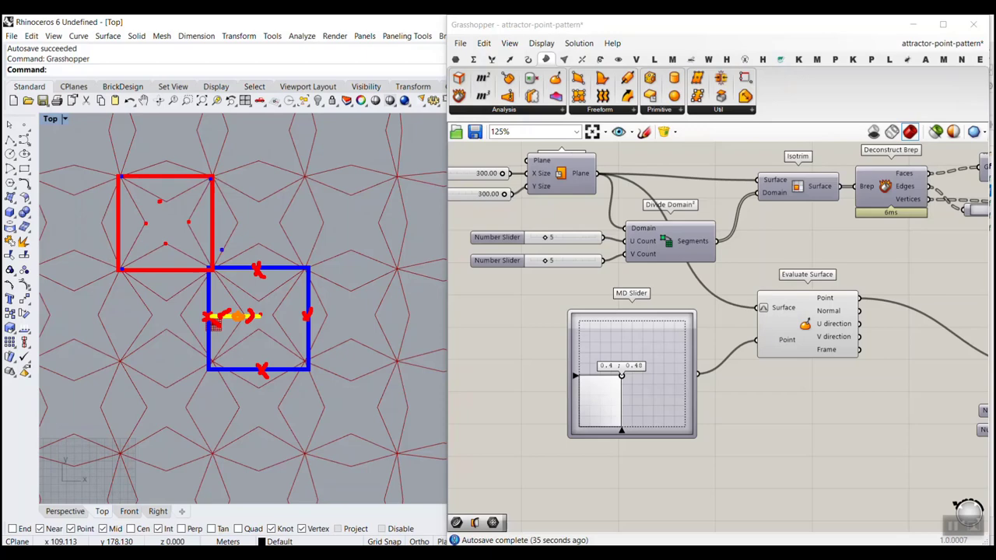
mouse_move(122, 267)
left_mouse_down()
mouse_move(148, 223)
mouse_move(121, 180)
mouse_move(163, 202)
mouse_move(210, 178)
mouse_move(187, 224)
mouse_move(210, 268)
mouse_move(160, 240)
left_mouse_up()
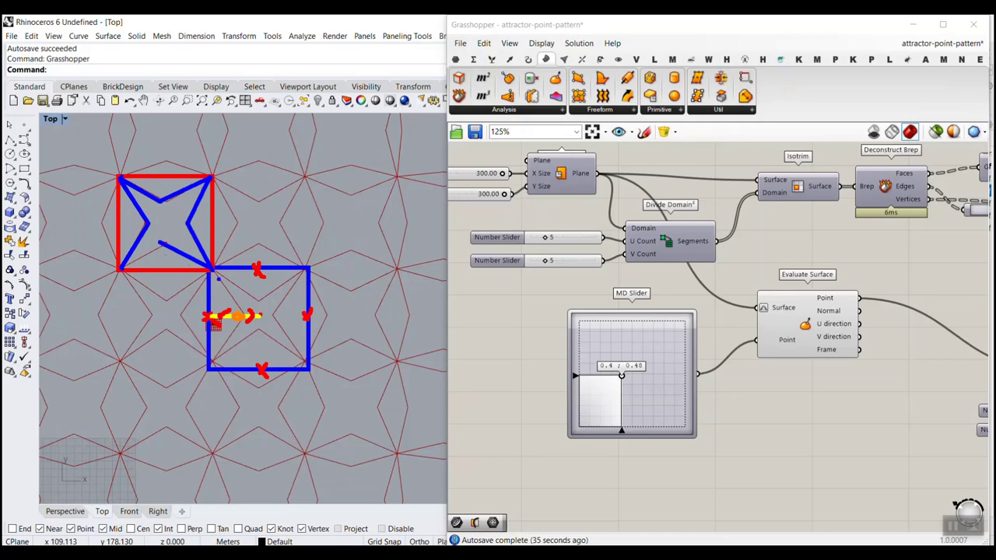
mouse_move(344, 233)
left_mouse_down()
mouse_move(335, 220)
mouse_move(272, 226)
left_mouse_up()
mouse_move(272, 225)
left_mouse_down()
mouse_move(286, 215)
mouse_move(323, 238)
mouse_move(397, 224)
left_mouse_up()
mouse_move(375, 211)
left_mouse_down()
mouse_move(398, 224)
mouse_move(333, 180)
mouse_move(339, 187)
left_mouse_up()
mouse_move(337, 246)
left_mouse_down()
mouse_move(332, 279)
mouse_move(350, 265)
left_mouse_up()
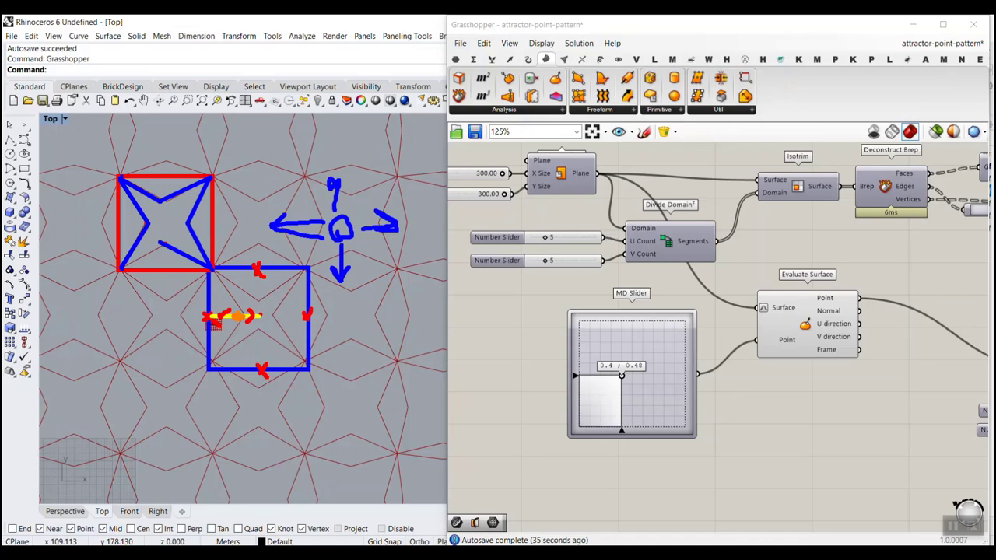
key("Escape")
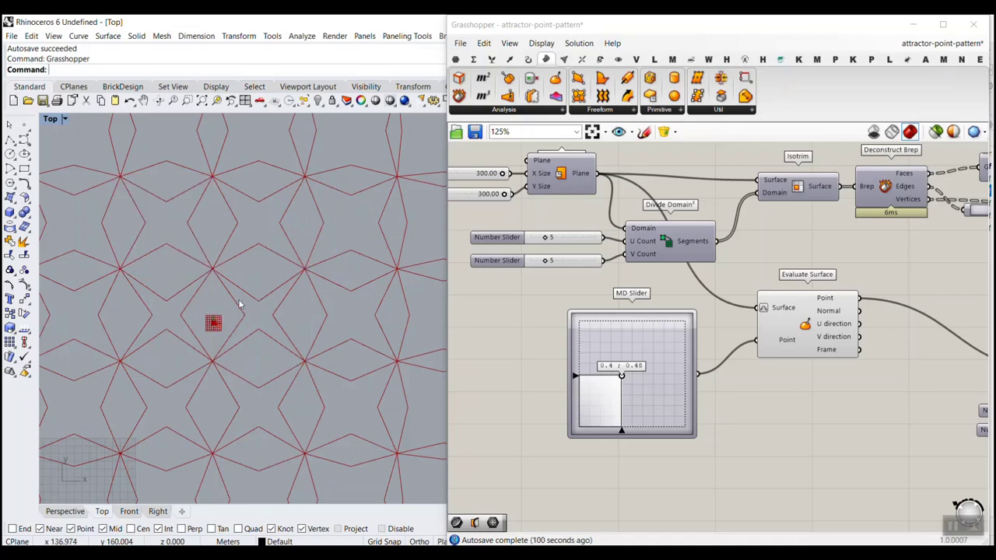
scroll(239, 304, "down", 3)
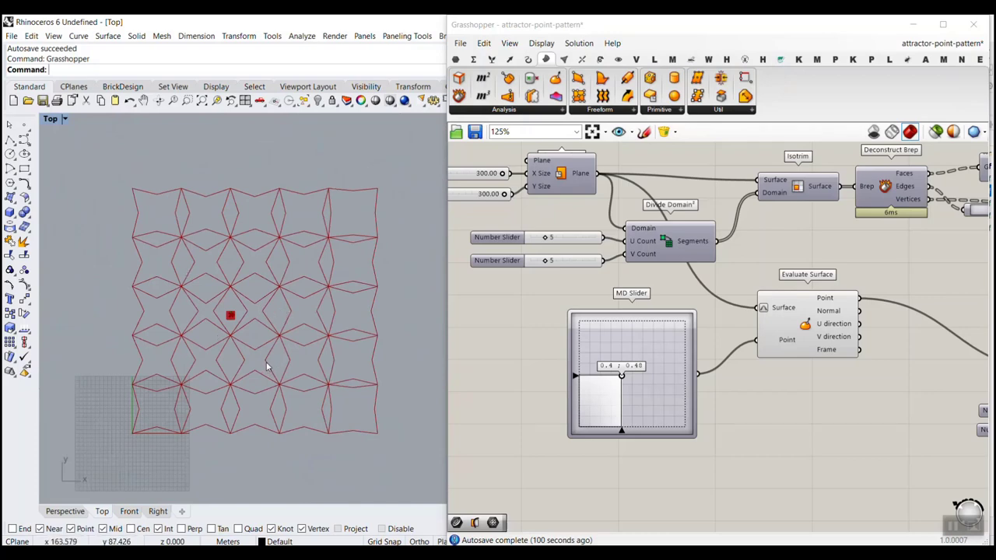
scroll(266, 365, "up", 3)
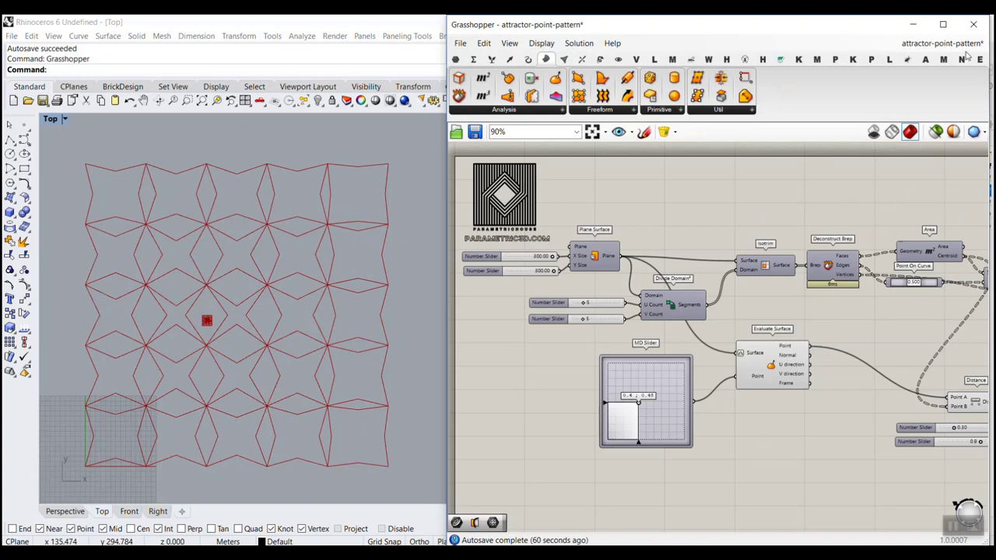
mouse_move(922, 109)
left_mouse_down()
mouse_move(964, 39)
mouse_move(966, 72)
left_mouse_up()
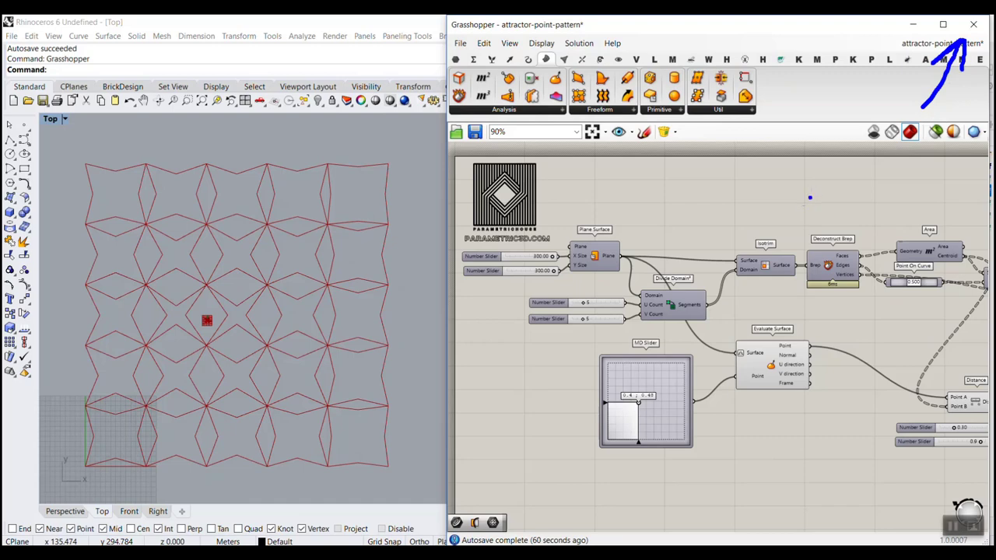
key("Escape")
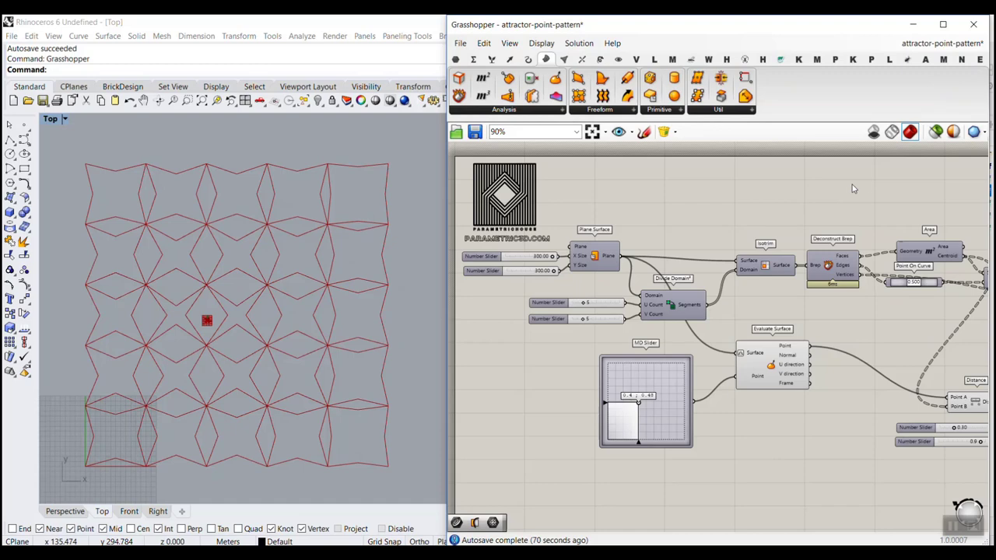
right_click(787, 196)
scroll(719, 233, "up", 1)
right_click_drag(719, 234, 745, 243)
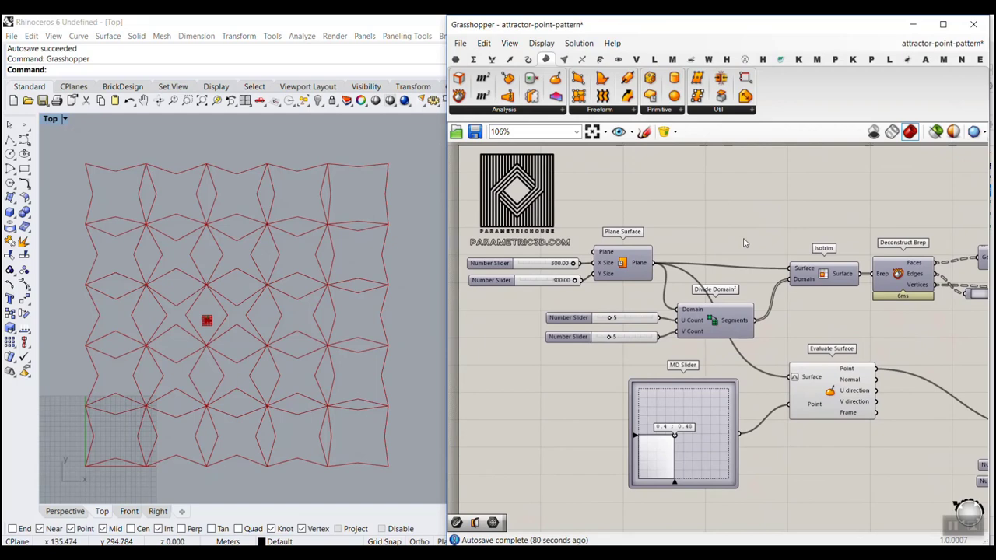
mouse_move(912, 164)
left_mouse_down()
mouse_move(957, 74)
mouse_move(931, 100)
mouse_move(967, 95)
left_mouse_up()
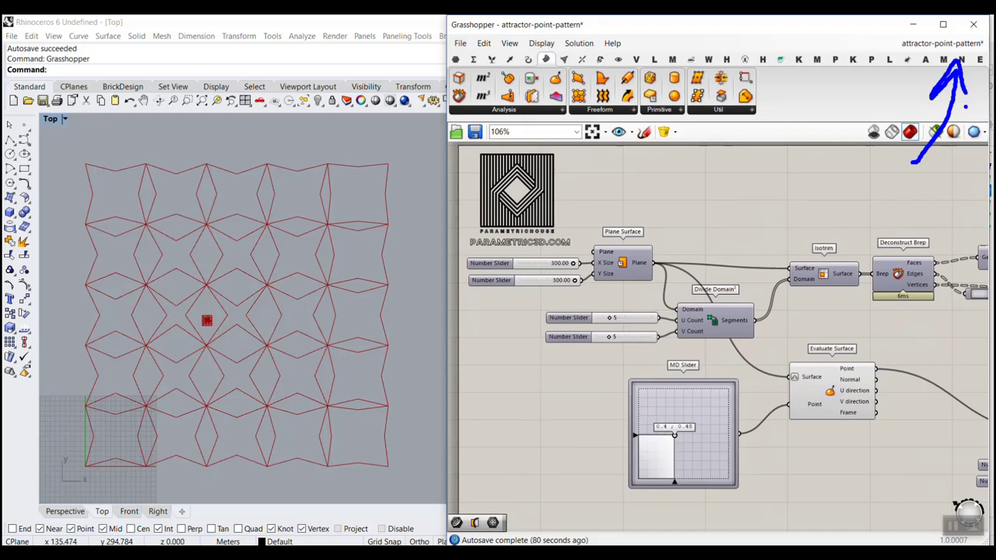
key("Escape")
Step: Create a new empty Grasshopper document and frame the construction grid in the Rhino viewport
left_click(460, 43)
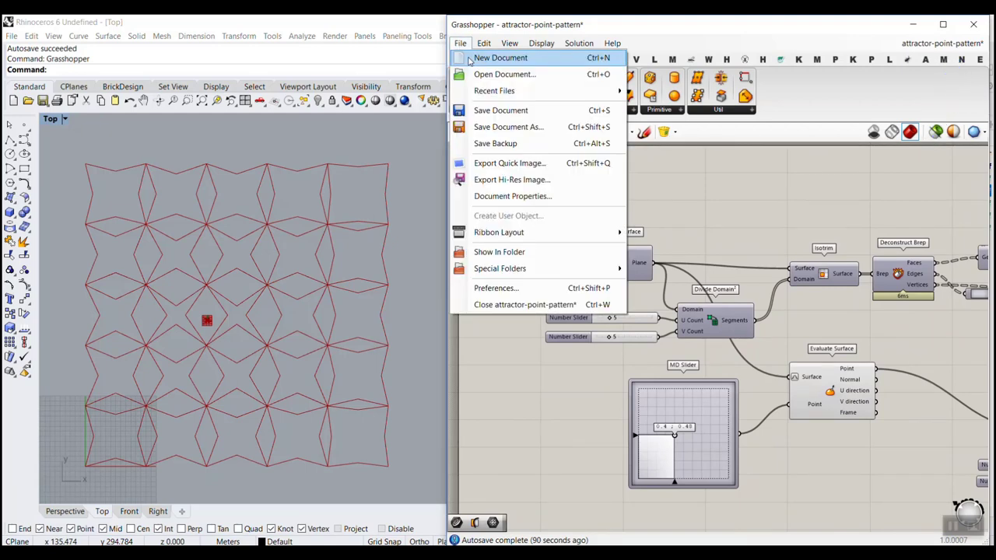
left_click(501, 57)
right_click_drag(531, 355, 511, 344)
right_click_drag(127, 451, 187, 392)
scroll(215, 348, "up", 2)
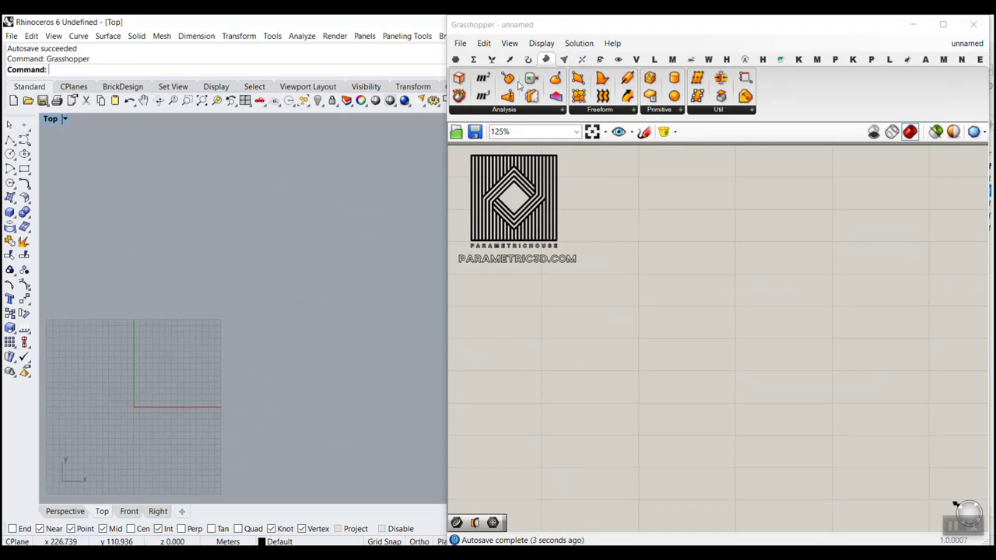
Step: Place a Plane Surface component on the empty canvas
left_click(681, 113)
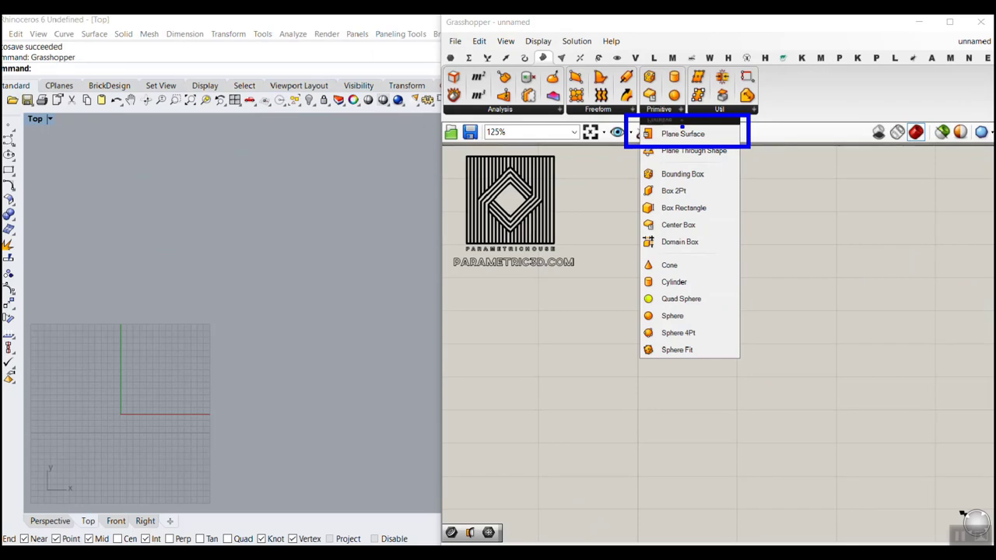
left_click(671, 110)
left_click(698, 134)
left_click(799, 322)
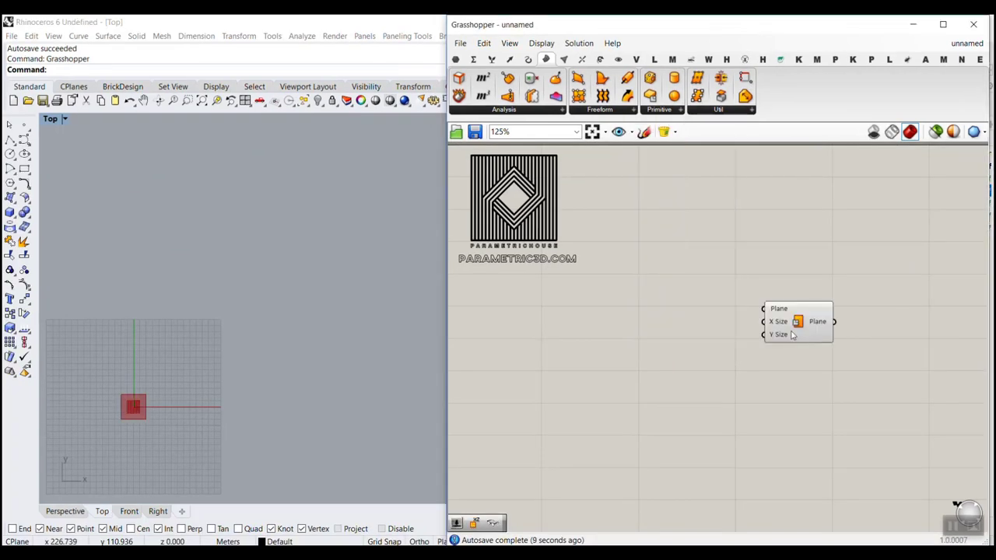
scroll(794, 333, "up", 4)
right_click_drag(794, 333, 699, 273)
right_click_drag(621, 198, 710, 298)
Step: Add a number slider with the value 12.5 beside the Plane Surface component's inputs
left_click(457, 60)
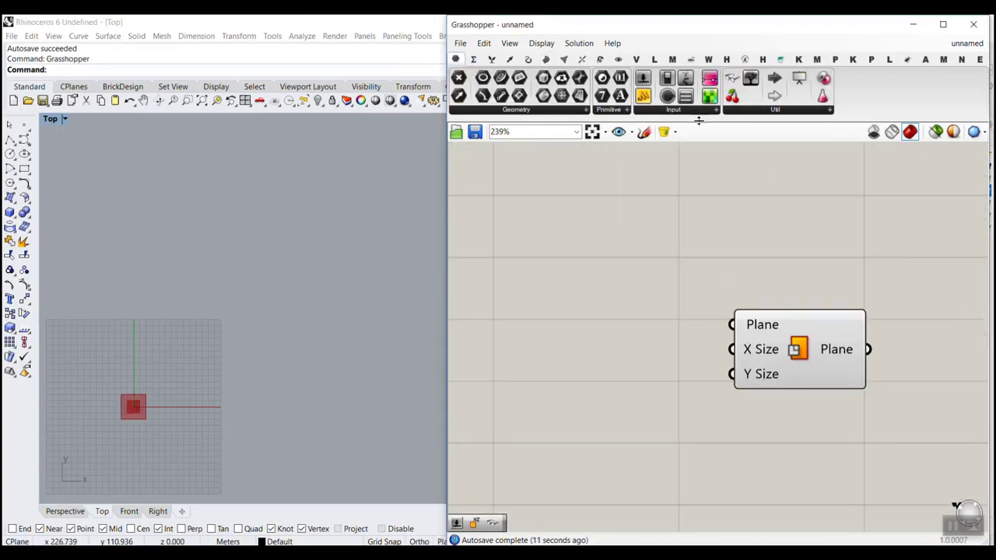
scroll(821, 311, "down", 4)
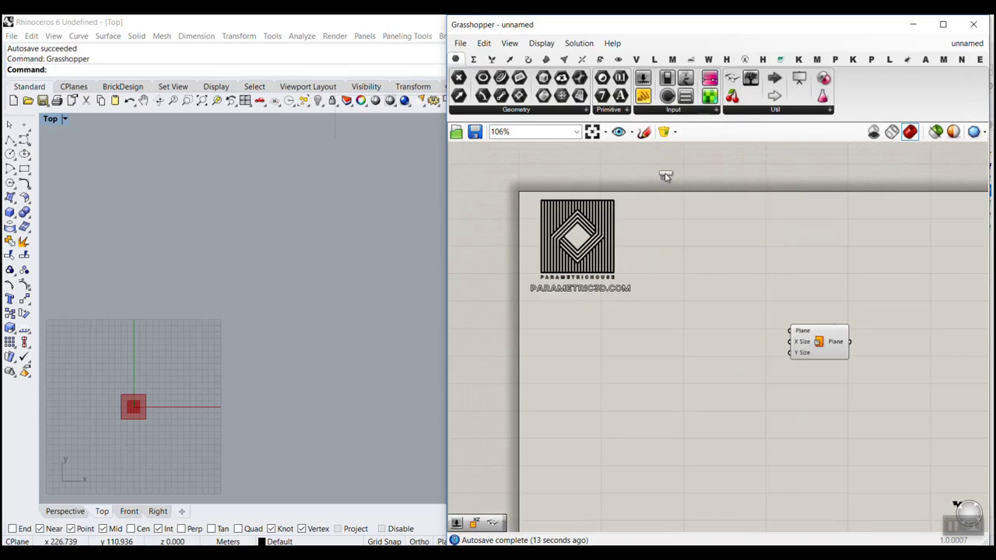
scroll(704, 263, "up", 4)
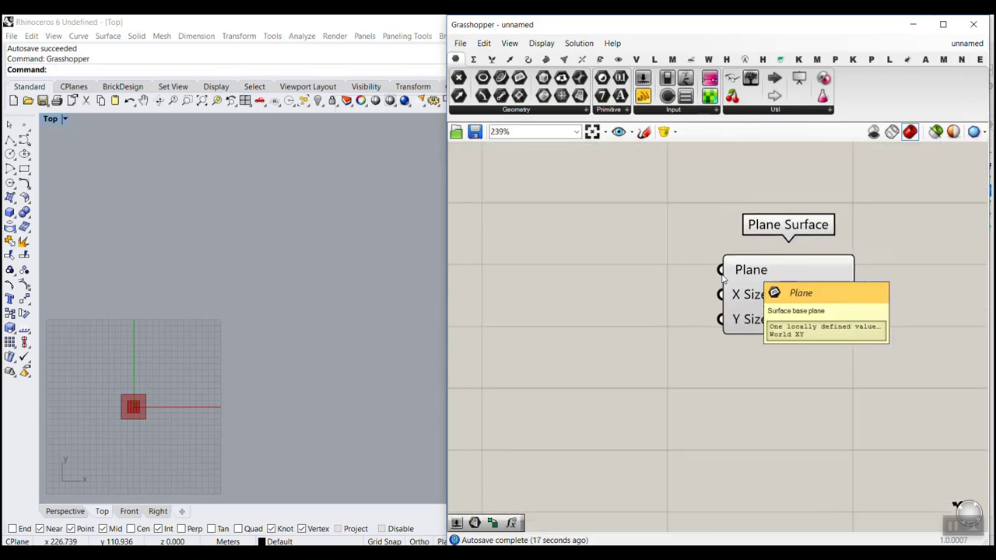
scroll(135, 418, "up", 1)
scroll(135, 417, "up", 2)
scroll(151, 392, "down", 3)
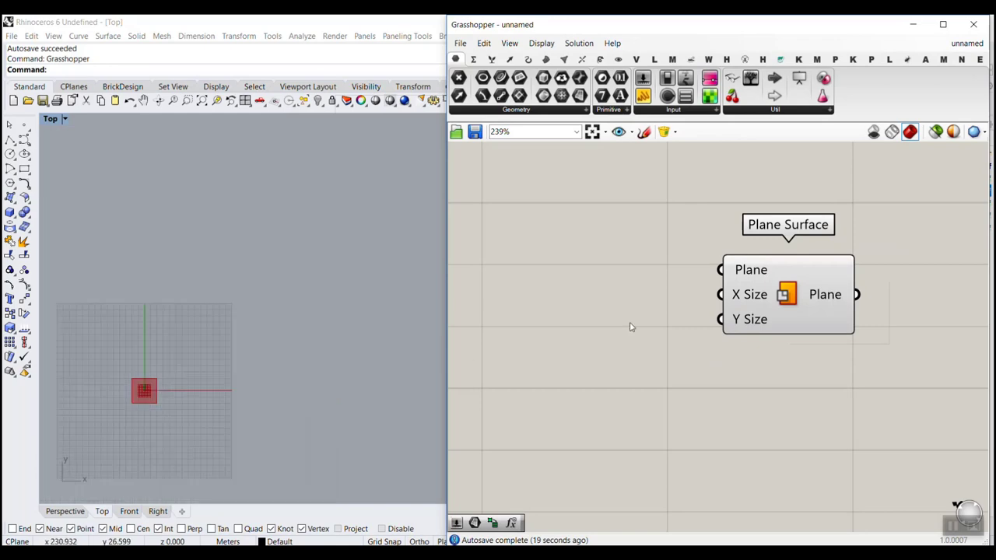
double_click(579, 315)
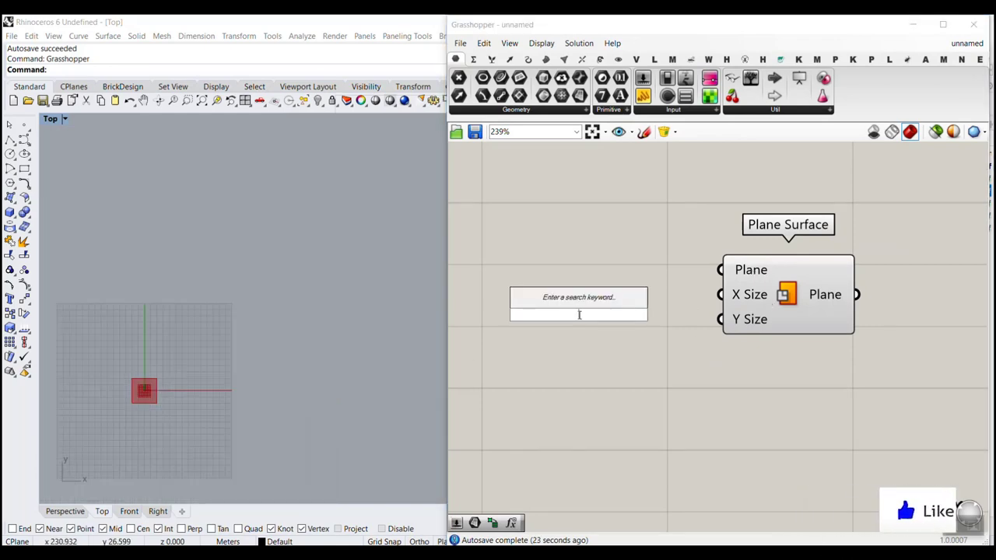
type("12.5")
key("Return")
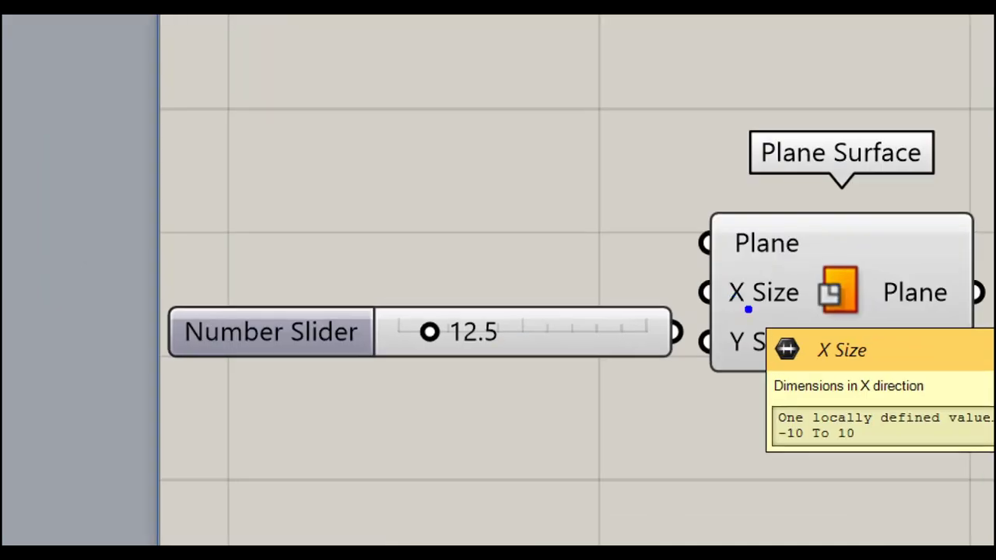
mouse_move(597, 336)
left_mouse_down()
mouse_move(720, 278)
mouse_move(693, 319)
left_mouse_up()
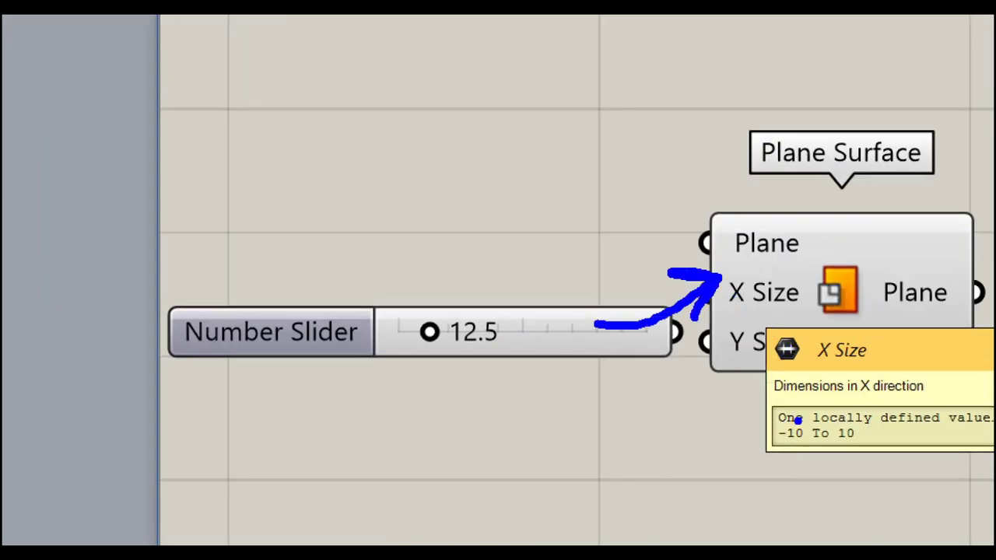
left_click_drag(788, 442, 838, 447)
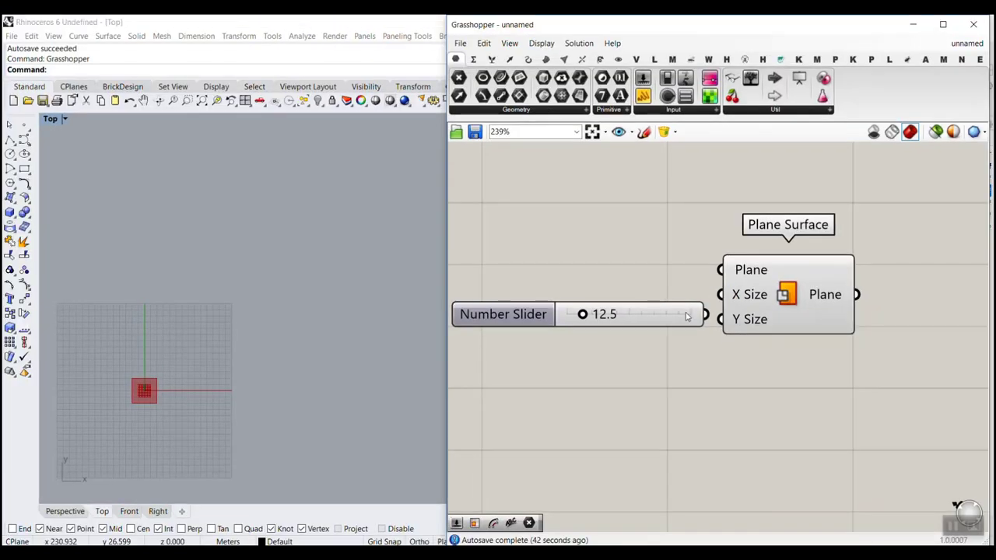
Step: Connect one number slider each to the Plane Surface's X Size and Y Size, setting them to 38.4 and 35.5
left_click_drag(687, 315, 717, 320)
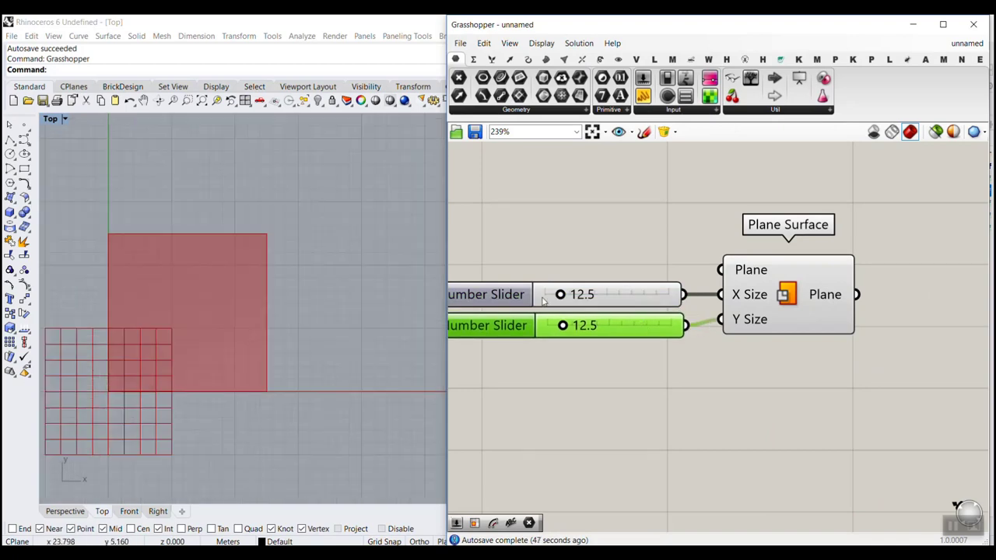
left_click_drag(562, 296, 595, 297)
scroll(238, 286, "down", 5)
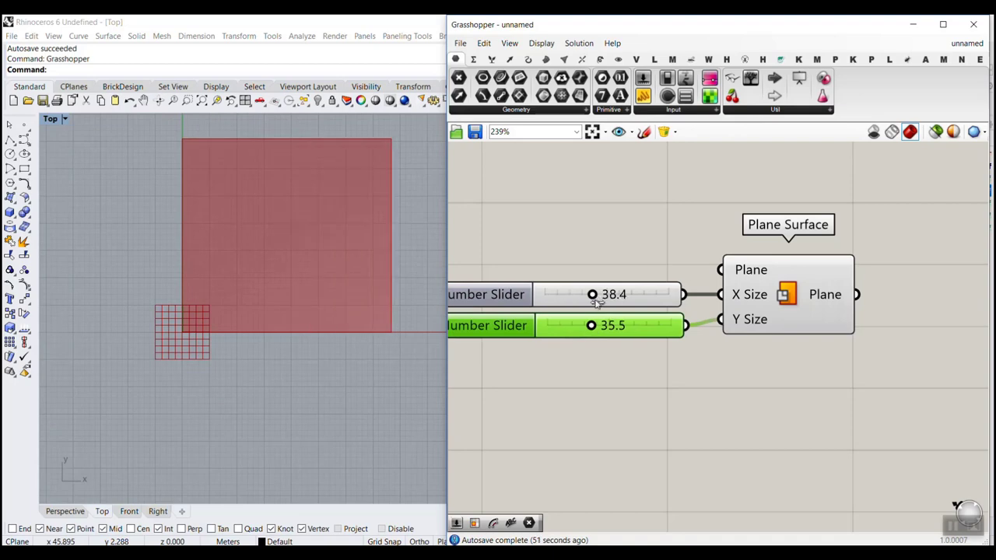
right_click_drag(283, 227, 272, 281)
scroll(272, 282, "up", 5)
scroll(361, 304, "down", 3)
scroll(697, 262, "down", 3)
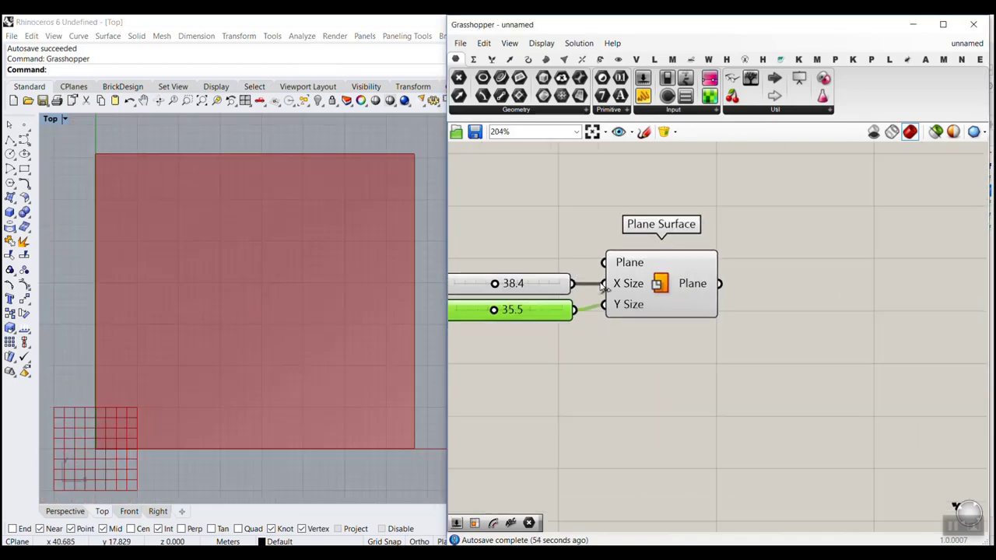
Step: Place an Isotrim component beside the Plane Surface component's output
scroll(696, 262, "up", 3)
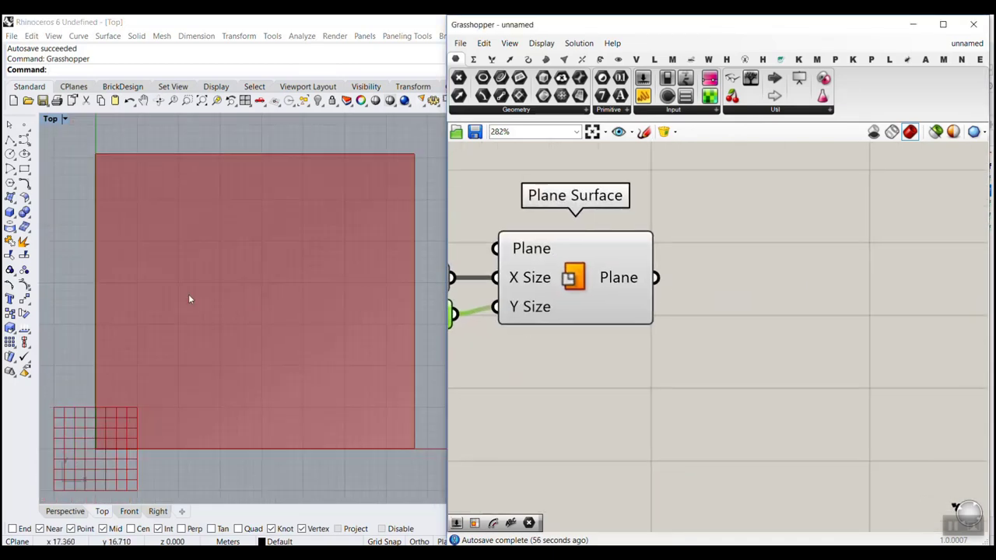
left_click(546, 59)
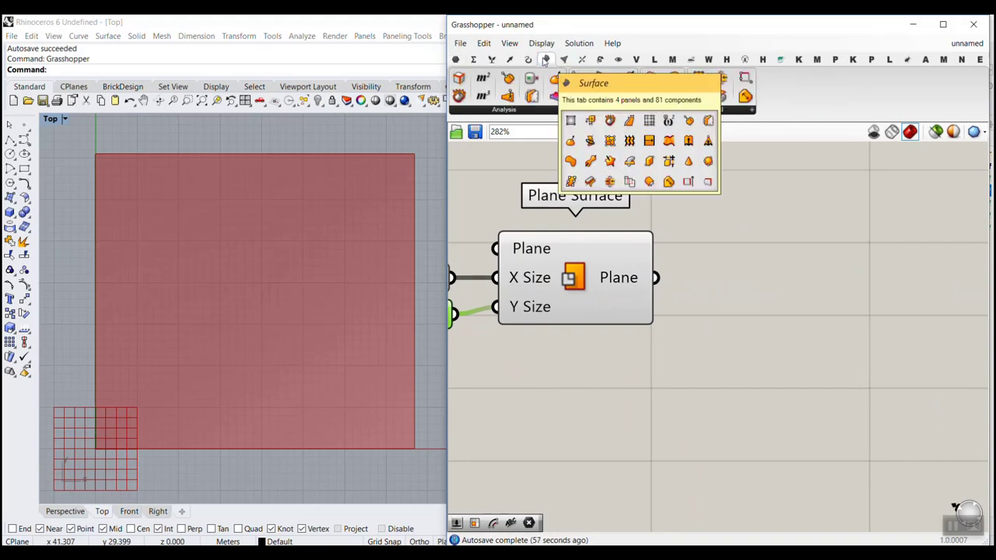
left_click(743, 114)
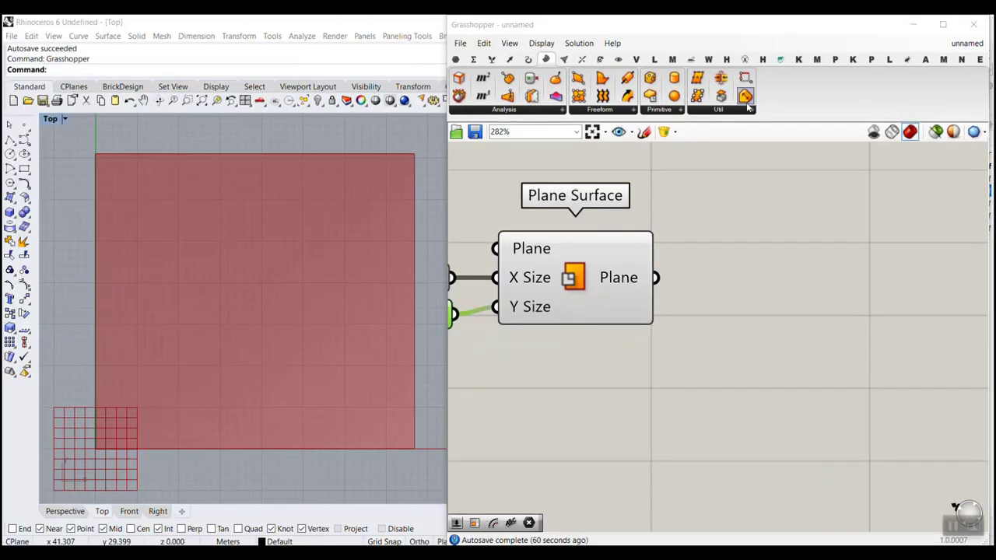
left_click(552, 92)
left_click(811, 156)
left_click(863, 285)
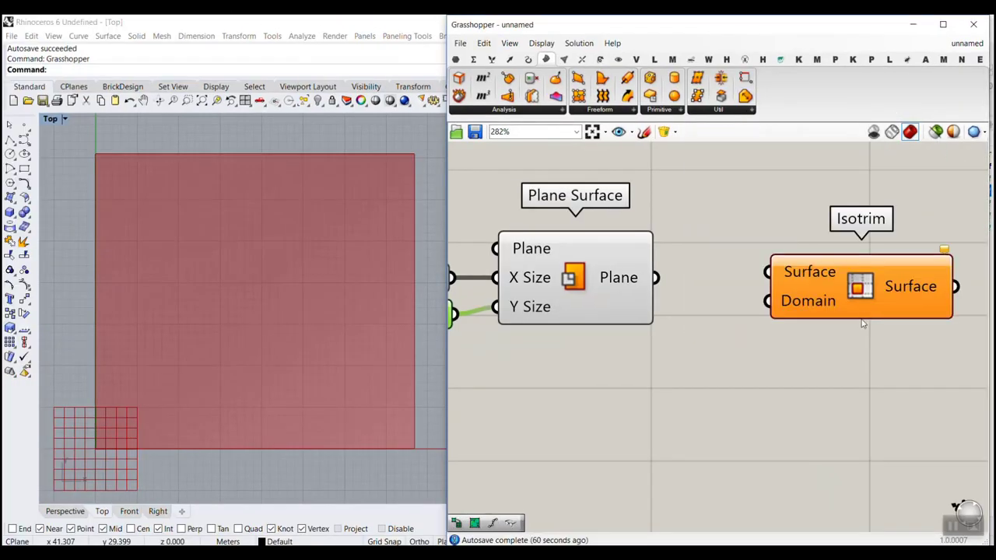
Step: Reposition the Isotrim component and connect the Plane Surface's Plane output to its Surface input
right_click_drag(864, 325, 740, 246)
left_click_drag(735, 226, 753, 264)
right_click_drag(625, 244, 738, 253)
left_click_drag(645, 208, 791, 219)
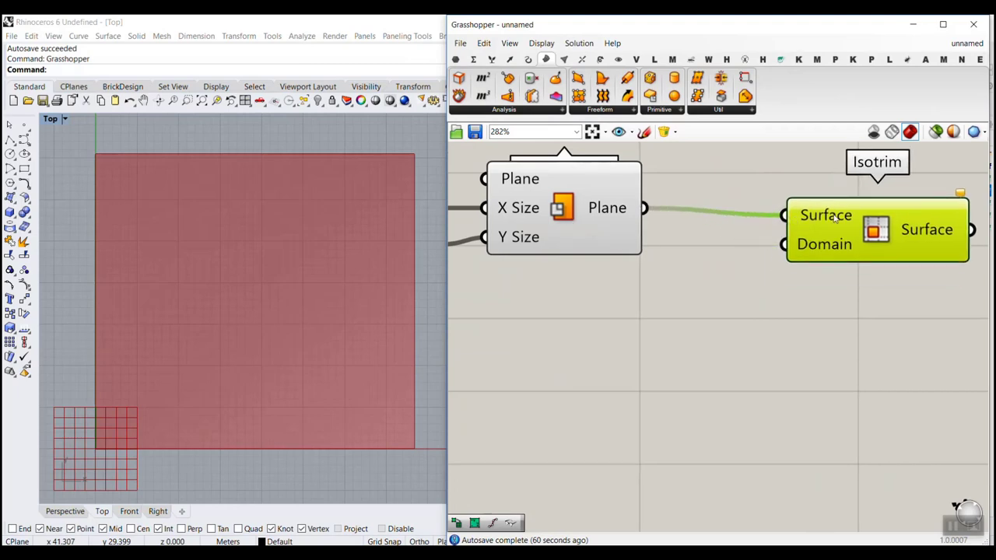
Step: Shift the Isotrim component slightly and add a Divide Domain² component below the Plane Surface's output wire
left_click_drag(851, 239, 859, 252)
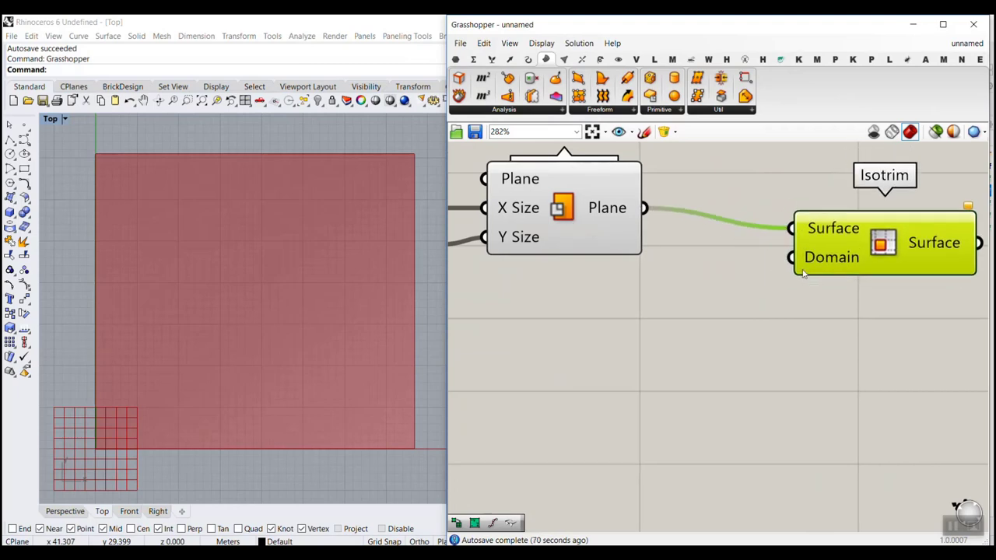
double_click(726, 354)
type("div")
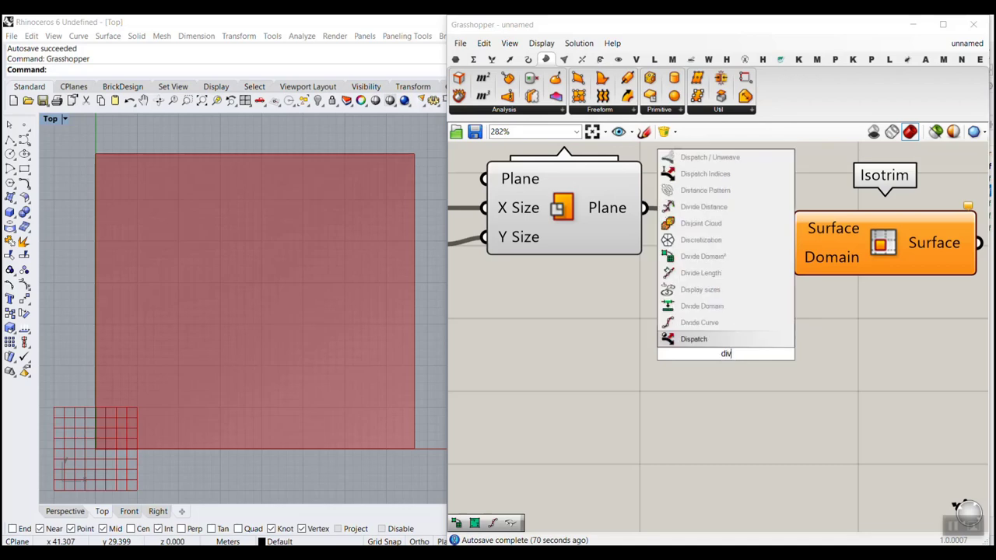
left_click(731, 322)
right_click_drag(732, 320, 651, 348)
scroll(652, 348, "down", 2)
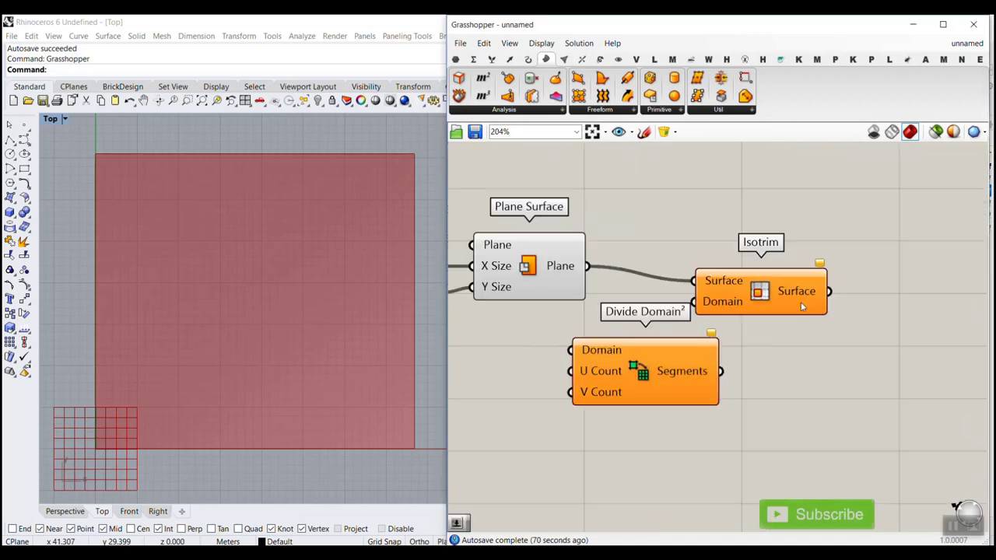
Step: Align Isotrim, connect the Plane output to Divide Domain²'s Domain input, and wire Segments into Isotrim's Domain input
left_click_drag(783, 296, 834, 281)
scroll(591, 267, "up", 2)
mouse_move(587, 268)
left_mouse_down()
mouse_move(574, 366)
mouse_move(621, 363)
left_mouse_up()
left_click_drag(814, 401, 805, 296)
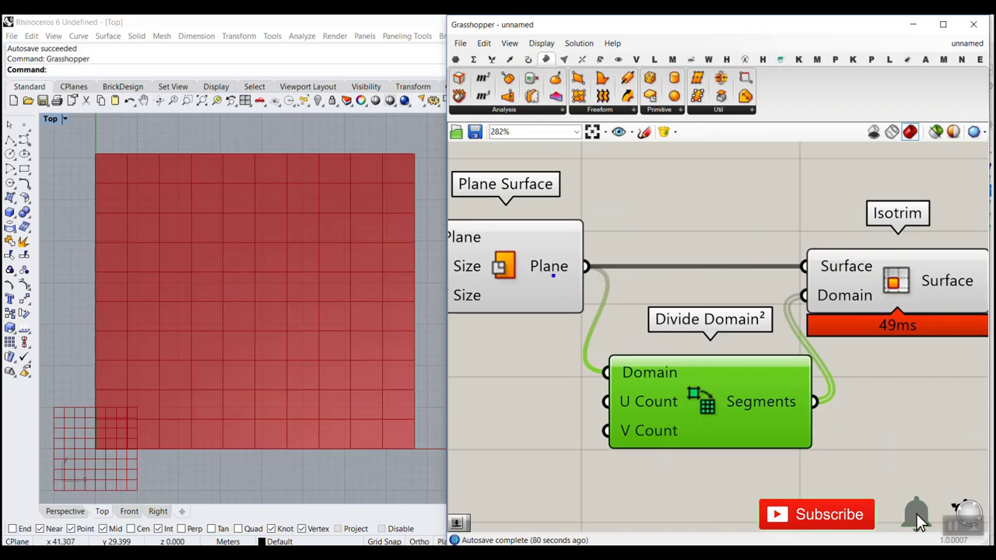
left_click_drag(554, 276, 607, 372)
left_click_drag(537, 402, 586, 401)
left_click_drag(535, 433, 589, 430)
mouse_move(790, 414)
left_mouse_down()
mouse_move(769, 325)
mouse_move(801, 305)
left_mouse_up()
left_click_drag(590, 190, 962, 446)
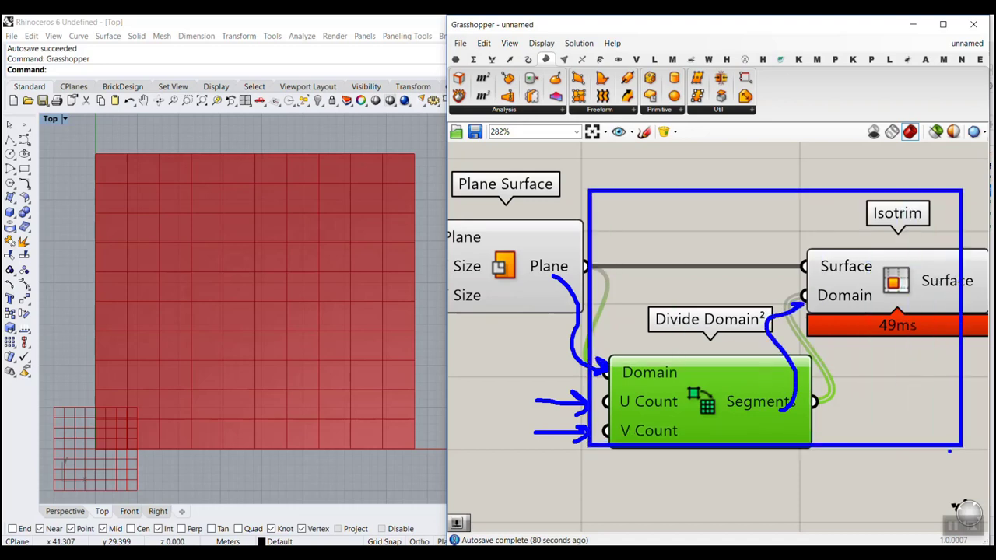
key("Escape")
scroll(643, 356, "down", 3)
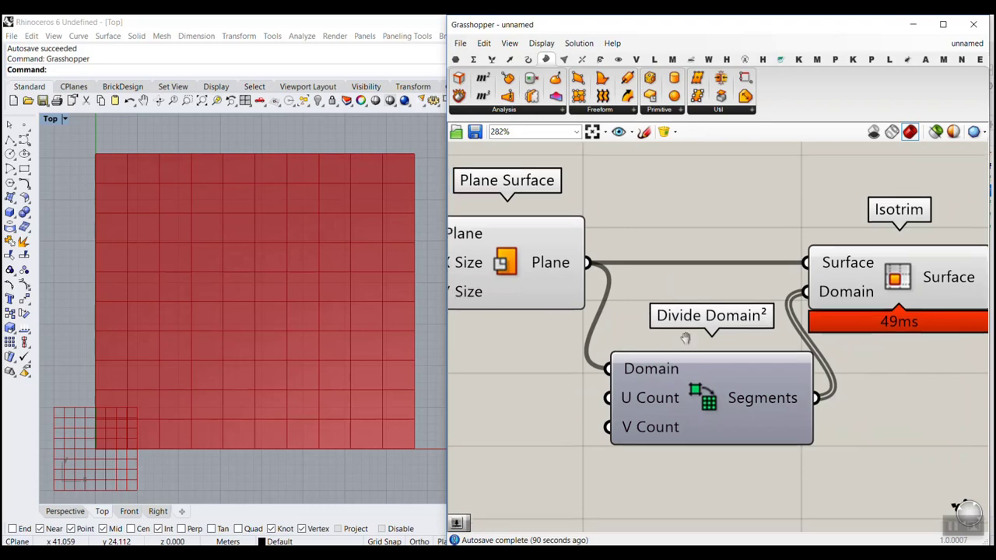
Step: Add two number sliders ranging from 3 to 12 and connect them to Divide Domain²'s U Count and V Count
scroll(611, 365, "up", 4)
double_click(549, 358)
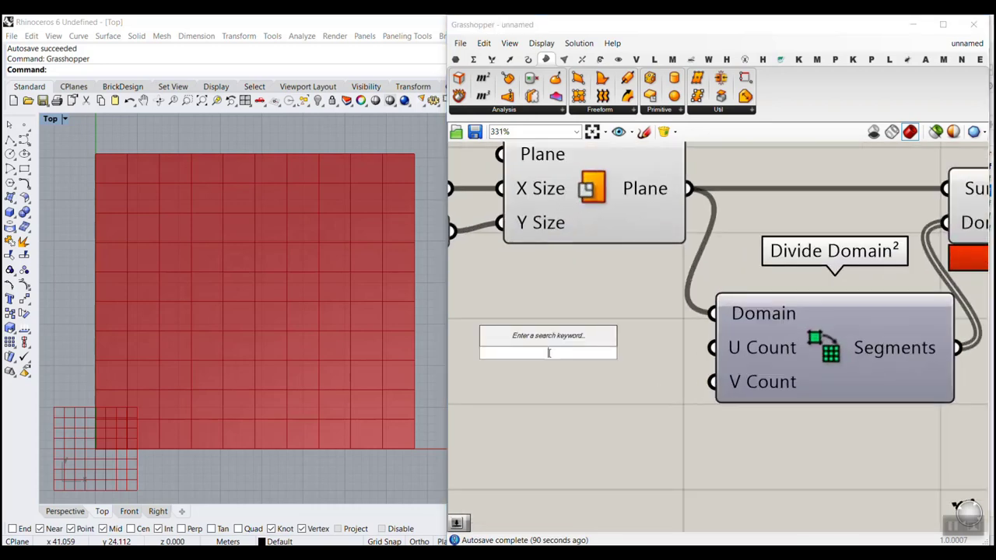
type("3..1")
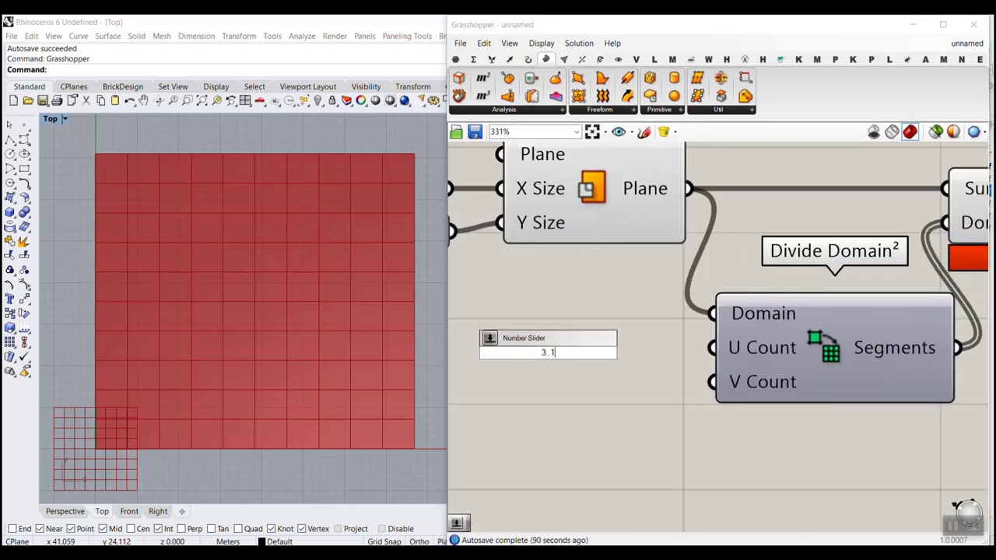
type("2")
key("Return")
left_click_drag(633, 351, 629, 402)
left_click_drag(684, 350, 713, 349)
left_click_drag(680, 398, 712, 383)
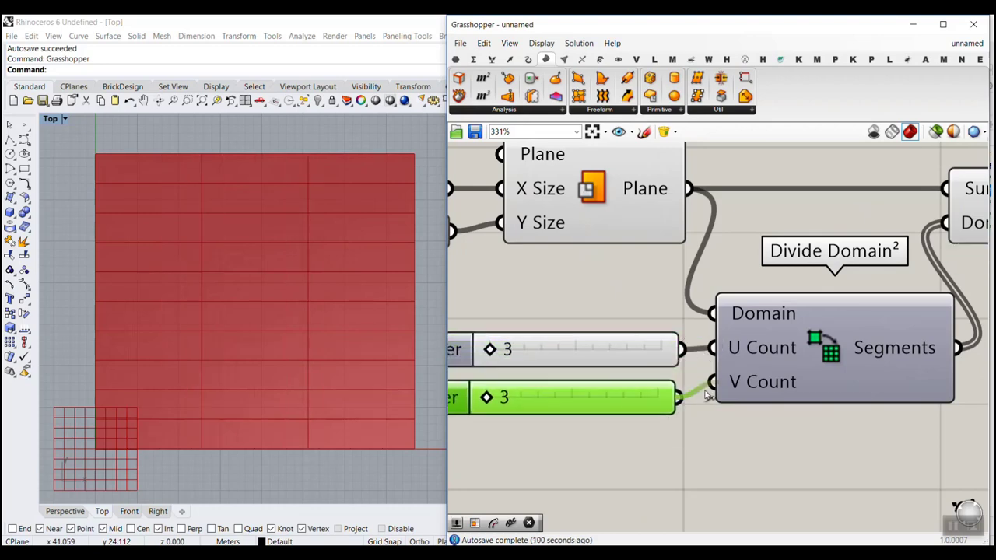
Step: Set the sliders feeding U Count and V Count to 6 each
left_click_drag(496, 346, 535, 355)
left_click_drag(489, 399, 527, 397)
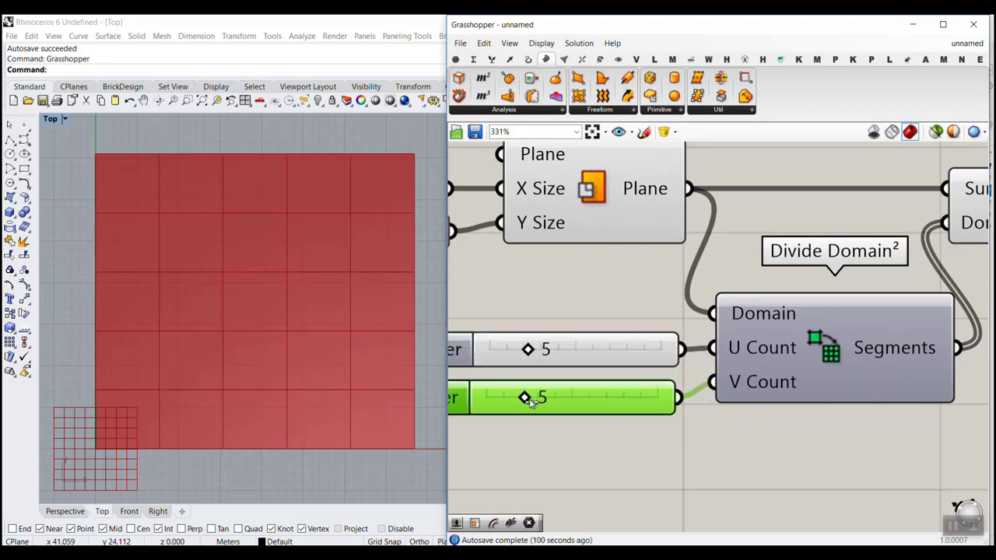
scroll(643, 274, "down", 3)
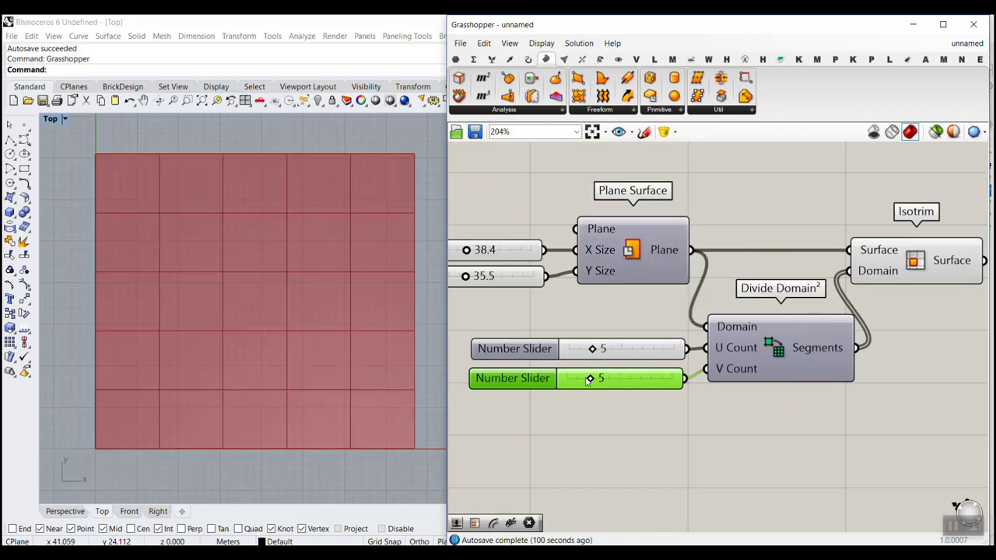
left_click_drag(600, 380, 606, 351)
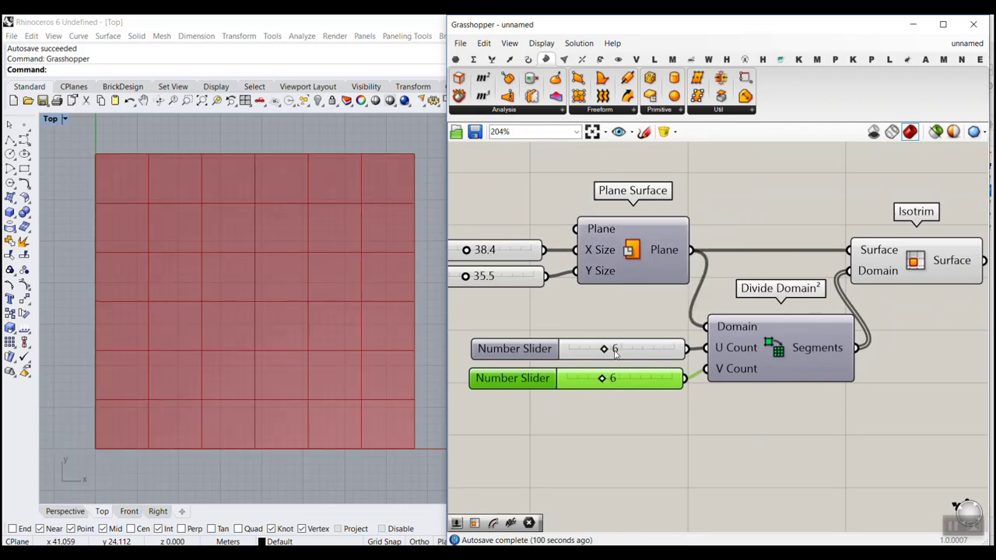
Step: Examine the Isotrim Surface output, the components feeding it and the subdivided grid in the Top viewport
scroll(615, 355, "down", 4)
right_click_drag(796, 303, 639, 308)
scroll(563, 323, "up", 6)
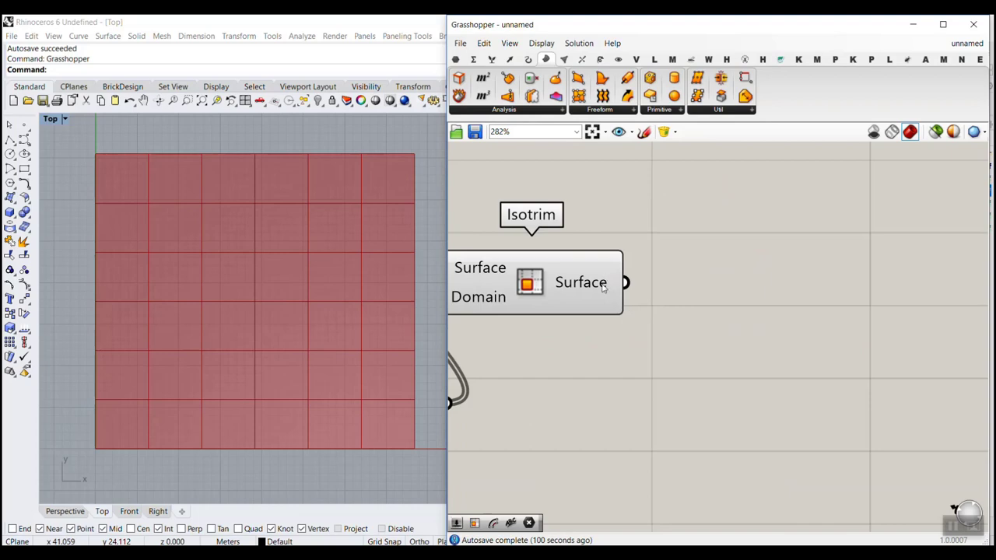
mouse_move(593, 282)
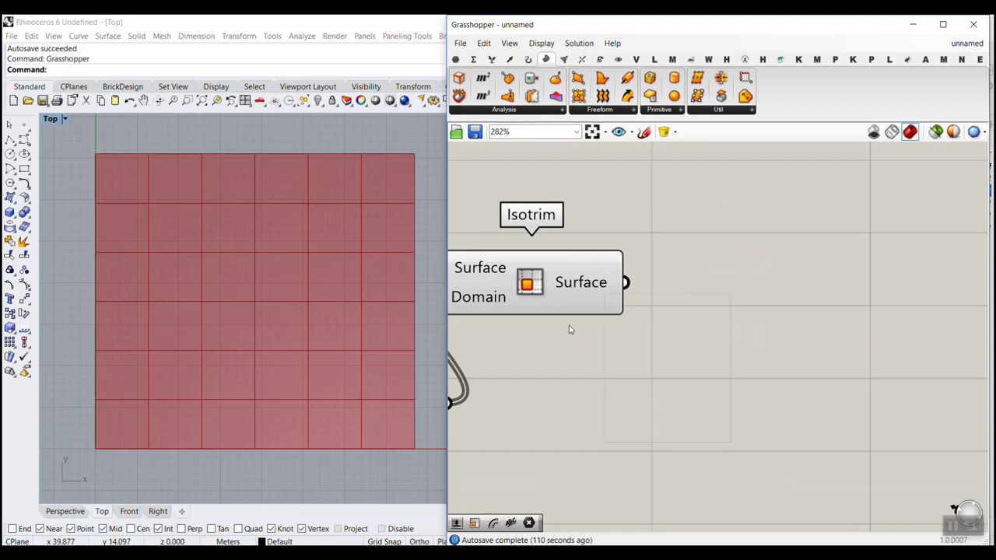
scroll(569, 325, "down", 3)
right_click_drag(568, 324, 748, 318)
right_click_drag(517, 314, 700, 310)
scroll(479, 295, "up", 4)
mouse_move(569, 266)
left_mouse_down()
mouse_move(584, 266)
mouse_move(567, 265)
left_mouse_up()
scroll(750, 318, "down", 6)
right_click_drag(842, 279, 673, 291)
scroll(777, 311, "up", 3)
right_click_drag(778, 311, 727, 341)
scroll(270, 242, "up", 6)
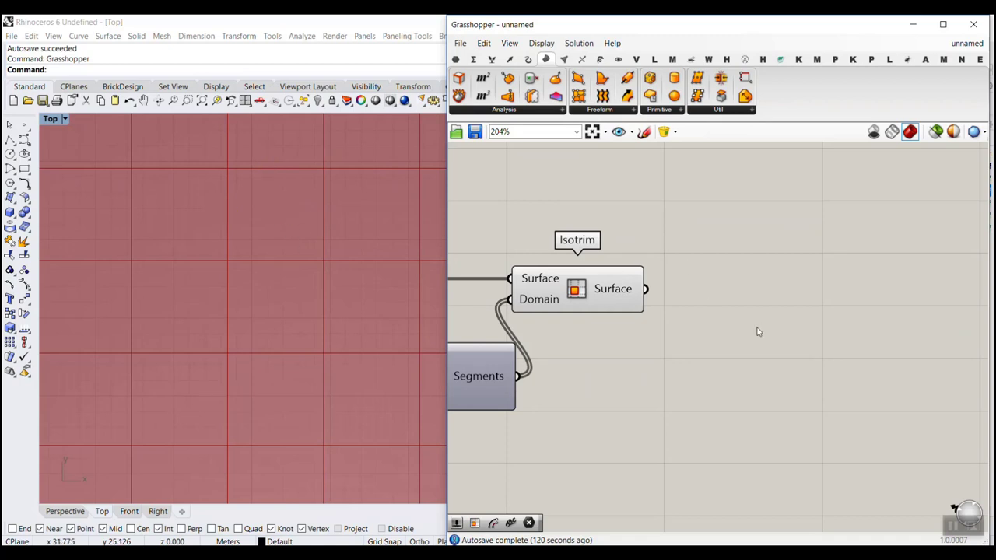
Step: Place a Deconstruct Brep component after Isotrim and connect Isotrim's Surface output to its Brep input
right_click_drag(766, 307, 733, 325)
mouse_move(548, 62)
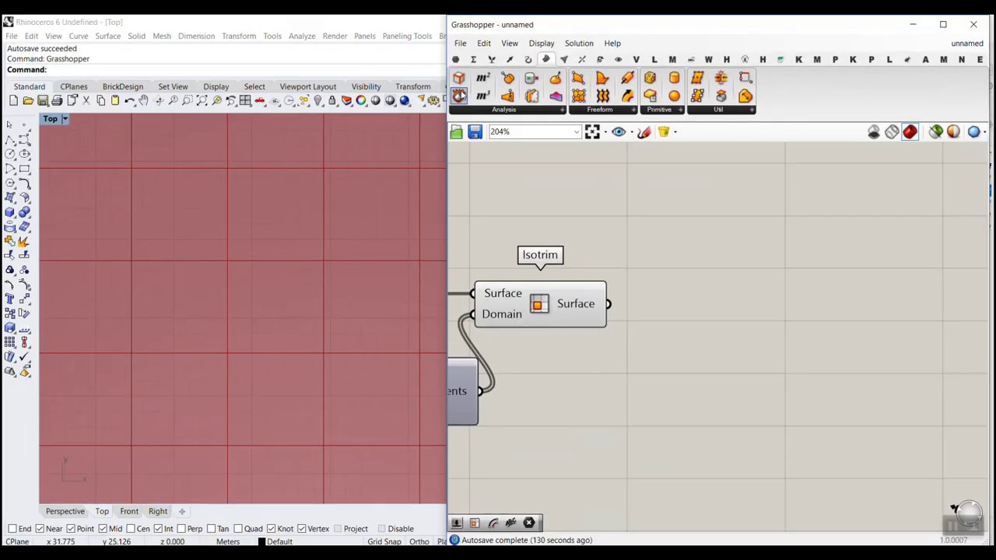
left_click_drag(456, 95, 959, 557)
left_click_drag(757, 512, 816, 543)
left_click_drag(640, 321, 646, 327)
right_click_drag(764, 308, 654, 274)
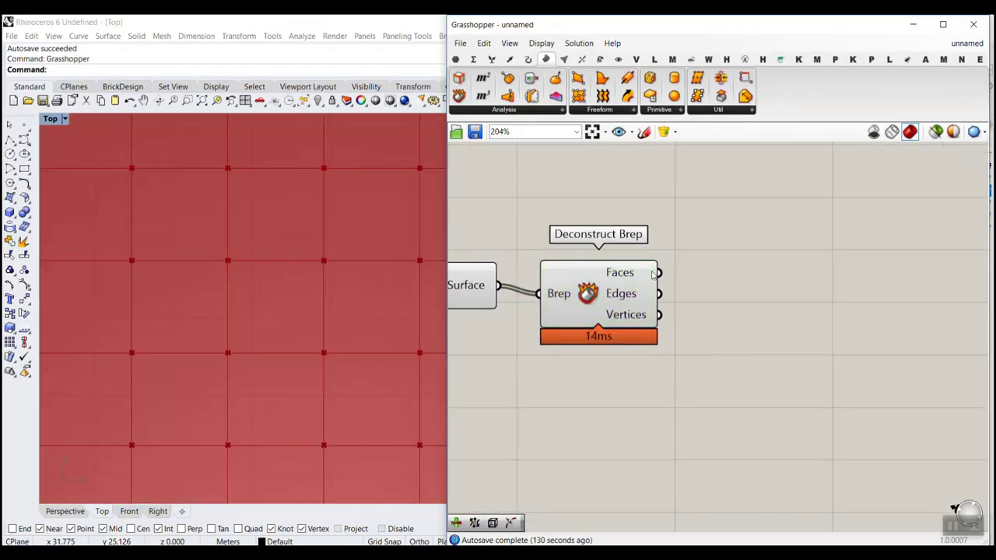
Step: Turn off the Isotrim component's preview
right_click_drag(470, 308, 620, 309)
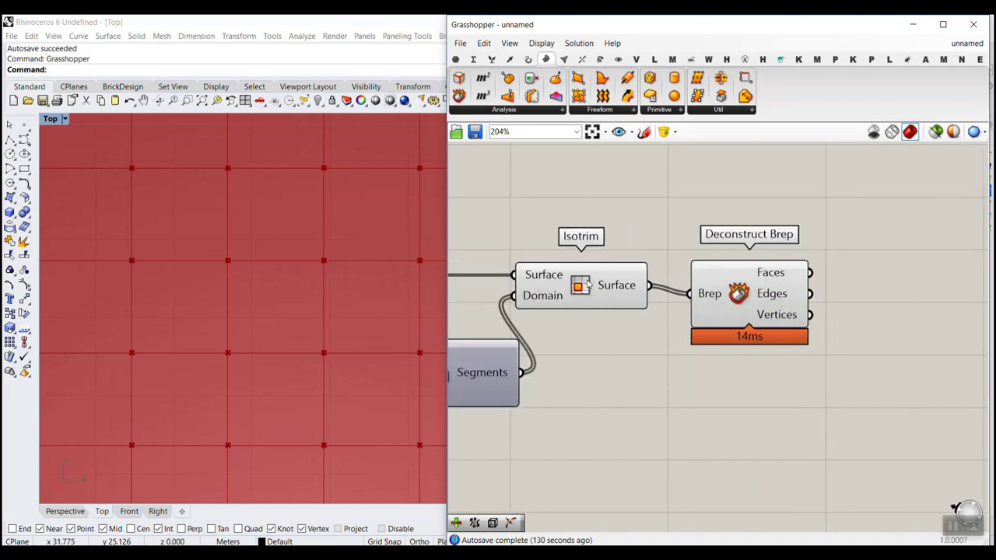
right_click(590, 285)
left_click(603, 305)
right_click_drag(840, 294, 628, 295)
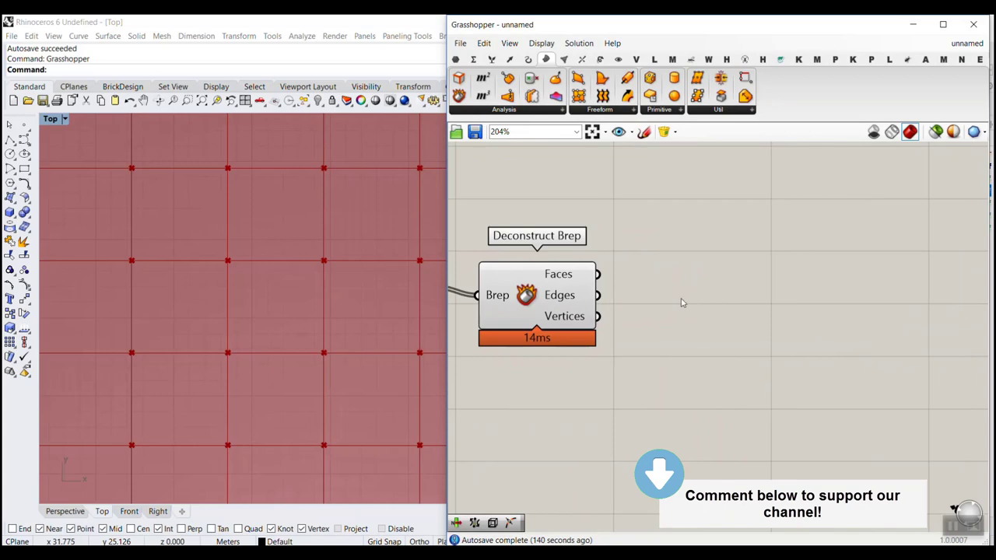
Step: Place a Point On Curve component and connect Deconstruct Brep's Edges output to it
left_click(525, 60)
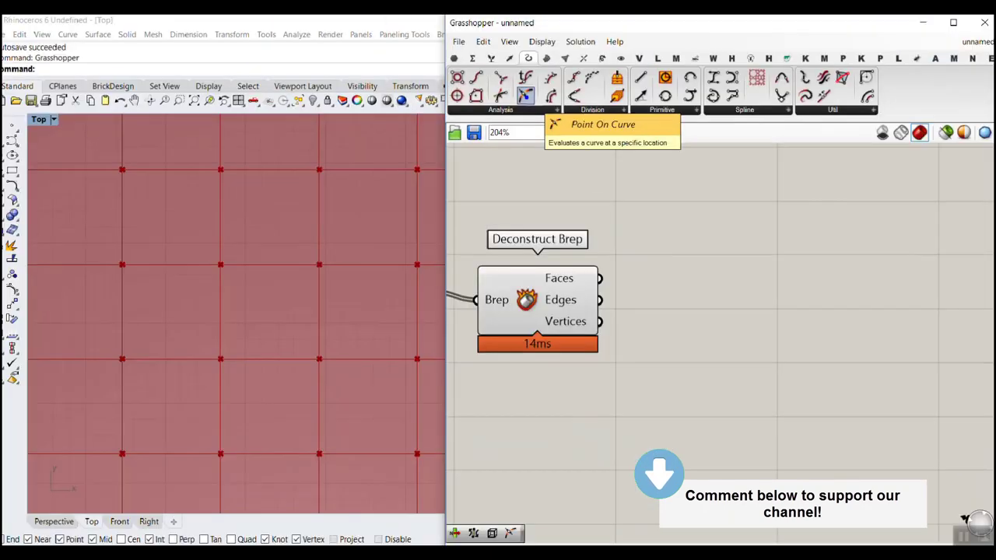
left_click(521, 93)
left_click(880, 543)
left_click_drag(604, 301, 640, 317)
mouse_move(704, 318)
left_mouse_down()
mouse_move(671, 319)
mouse_move(719, 324)
mouse_move(703, 325)
left_mouse_up()
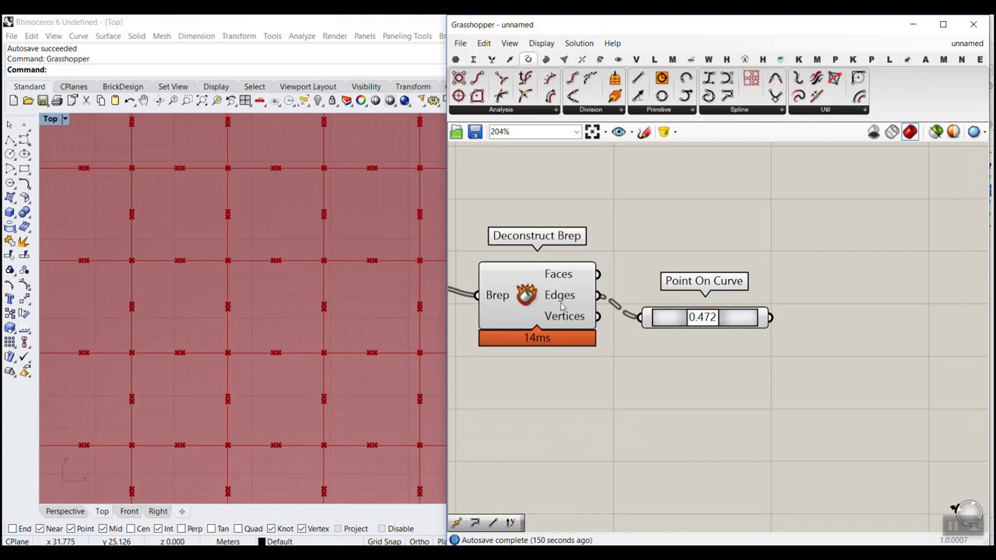
Step: Set the Point On Curve parameter to 0.500 and align the component with the Edges output
right_click(723, 318)
left_click(781, 441)
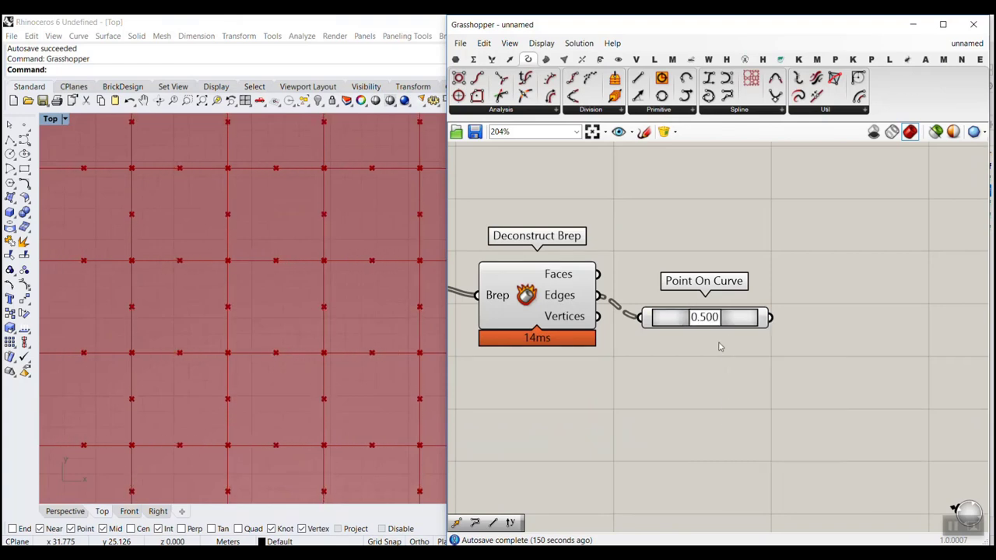
mouse_move(552, 287)
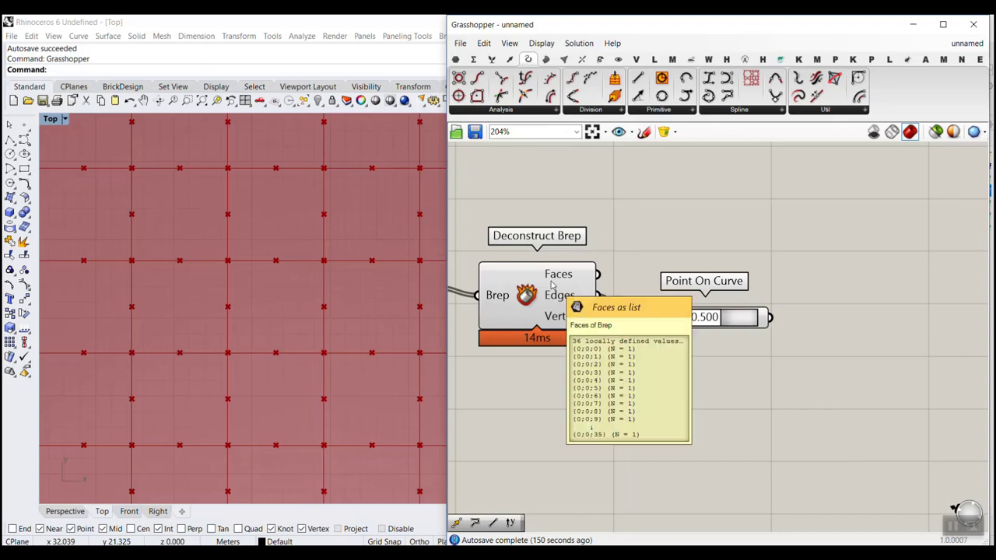
mouse_move(742, 320)
left_mouse_down()
mouse_move(746, 297)
mouse_move(746, 305)
left_mouse_up()
left_click(762, 380)
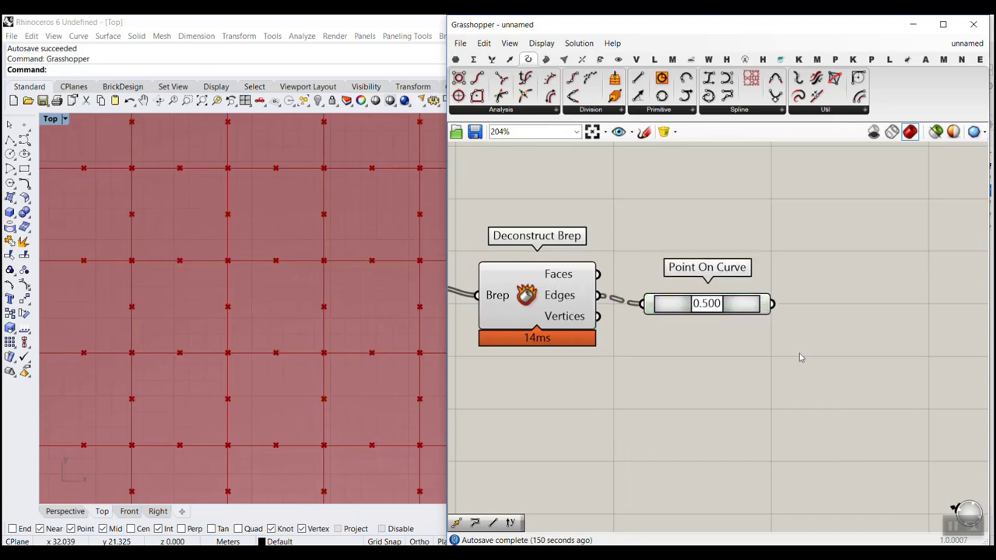
Step: Add an Area component above Point On Curve and connect Deconstruct Brep's Faces output to its Geometry input
right_click_drag(801, 358, 741, 369)
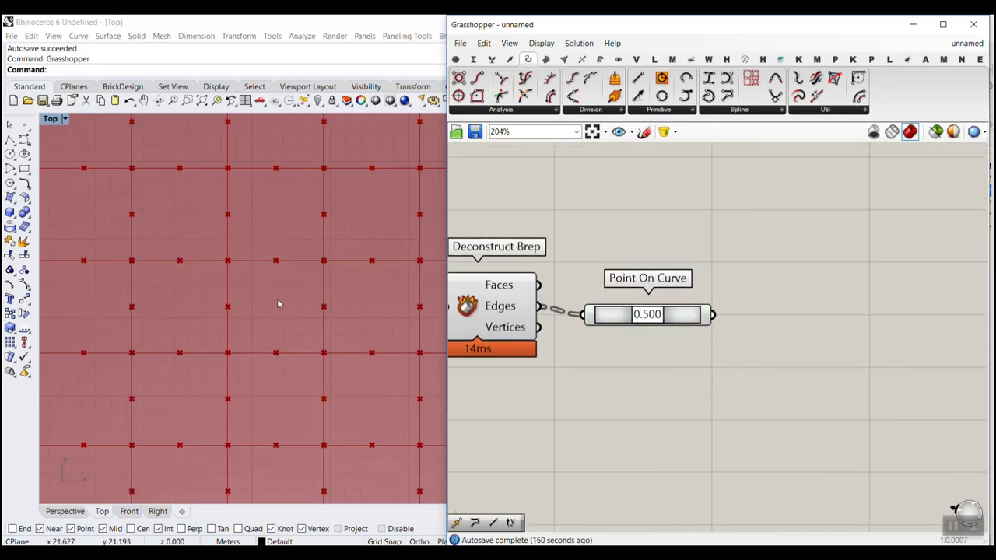
double_click(691, 234)
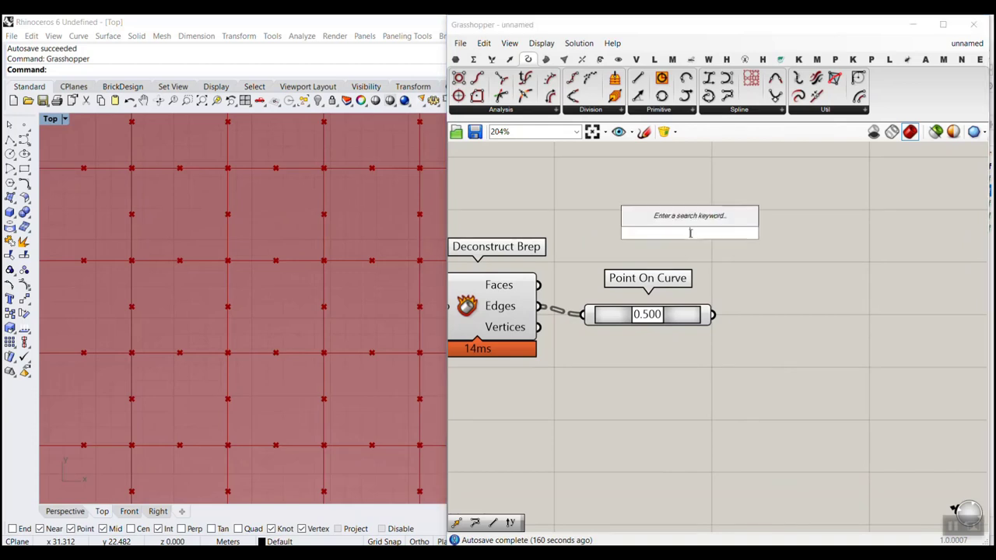
type("area")
key("Return")
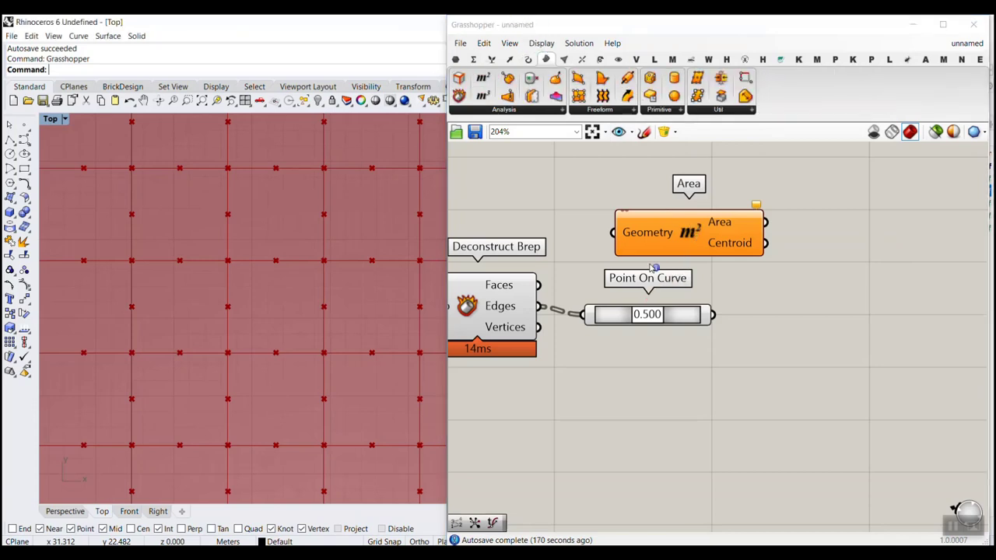
left_click(566, 283)
left_click_drag(542, 286, 618, 235)
right_click_drag(743, 252, 647, 255)
left_click_drag(599, 231, 587, 239)
left_click(699, 315)
left_click(602, 243)
left_click(591, 327)
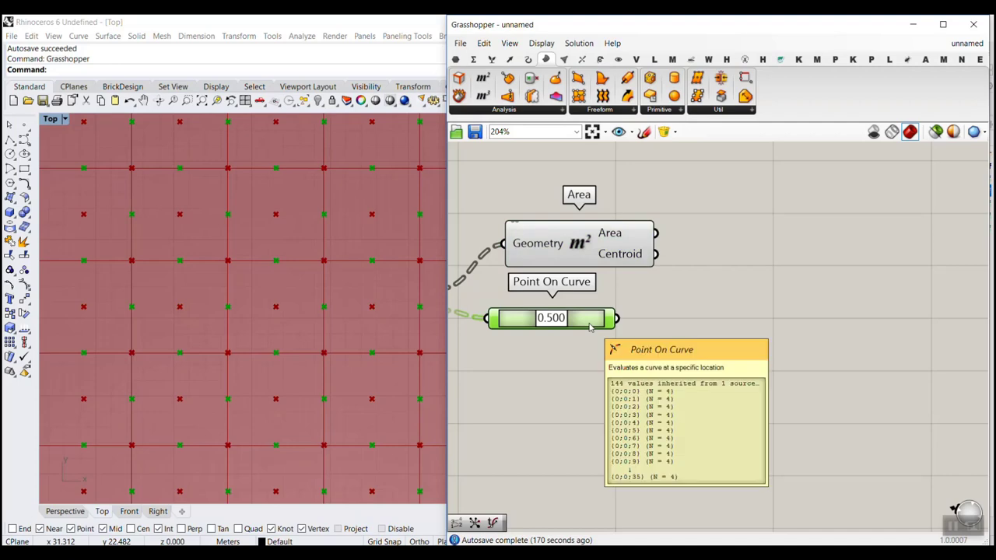
Step: Place a Line component, connecting Area's Centroid to its Start Point and the Point On Curve output to its End Point
left_click(528, 60)
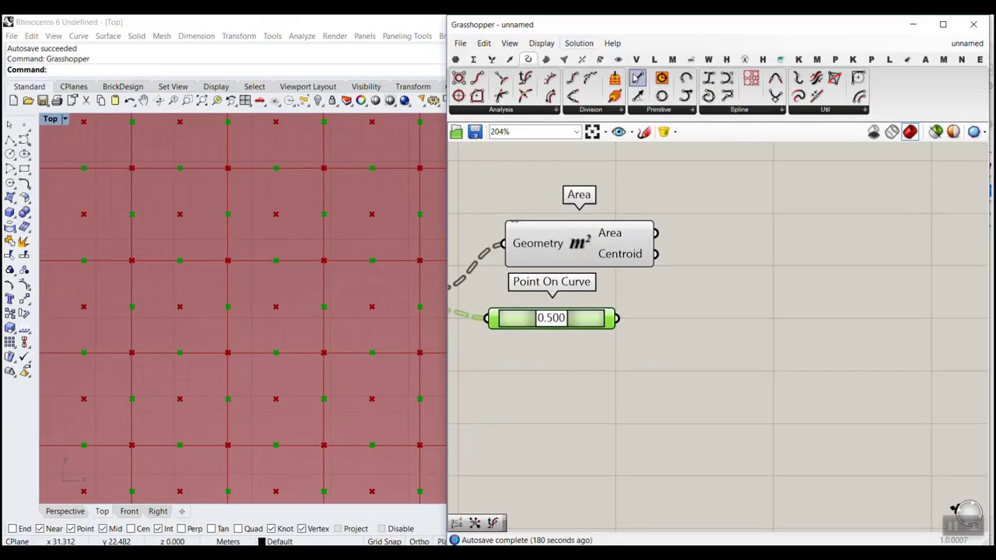
left_click_drag(639, 78, 775, 313)
left_click_drag(656, 254, 712, 305)
left_click_drag(616, 318, 747, 308)
scroll(263, 323, "up", 3)
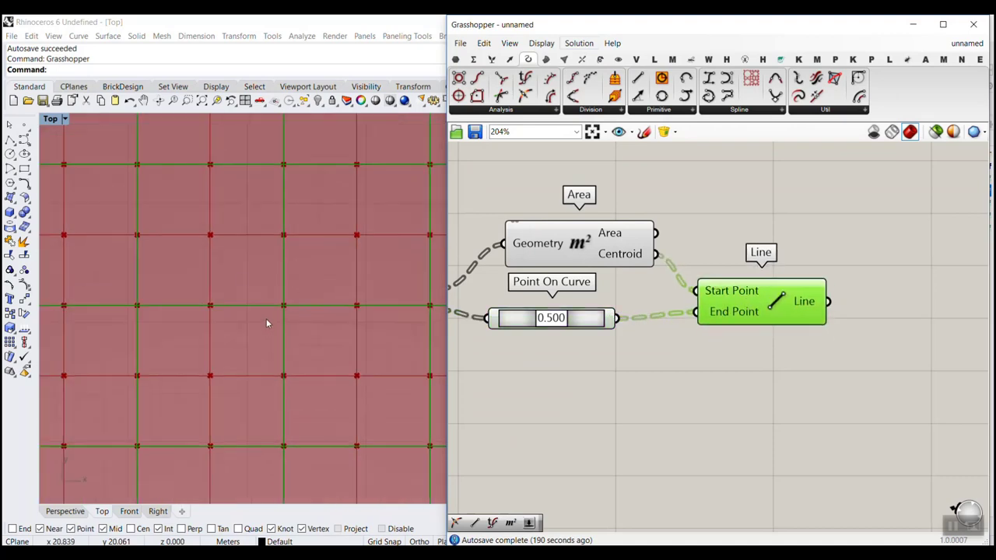
mouse_move(305, 338)
left_mouse_down("ctrl")
mouse_move(367, 375)
mouse_move(358, 376)
left_mouse_up("ctrl")
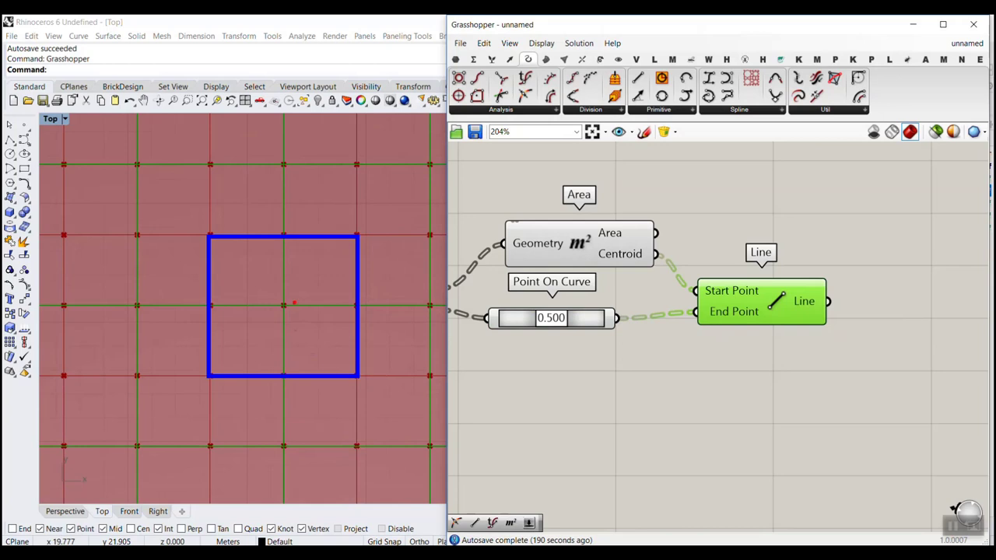
mouse_move(284, 308)
left_mouse_down("shift")
mouse_move(279, 242)
mouse_move(347, 304)
left_mouse_up("shift")
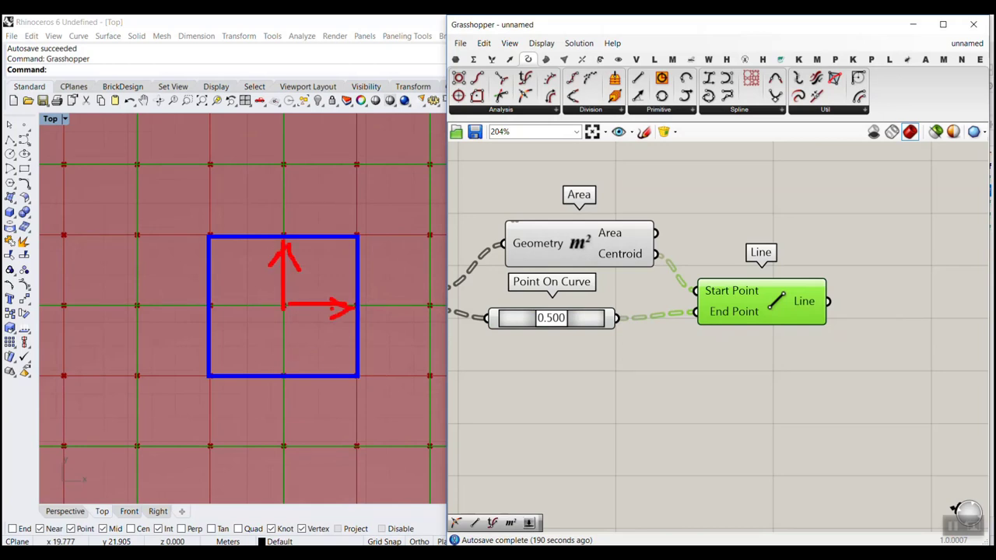
key("Escape")
Step: Place another Point On Curve component after the Line component and connect the Line output to it
left_click(772, 310)
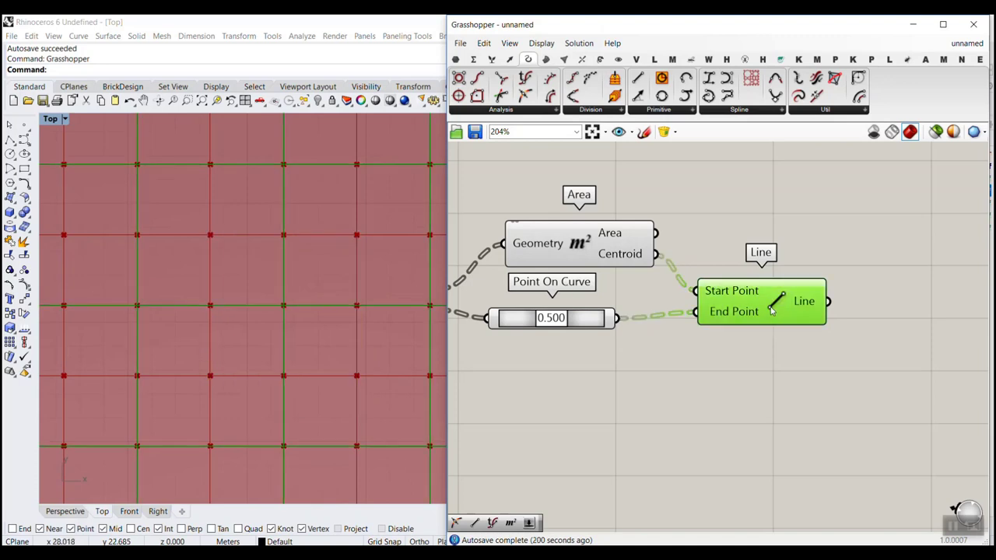
right_click_drag(794, 303, 673, 299)
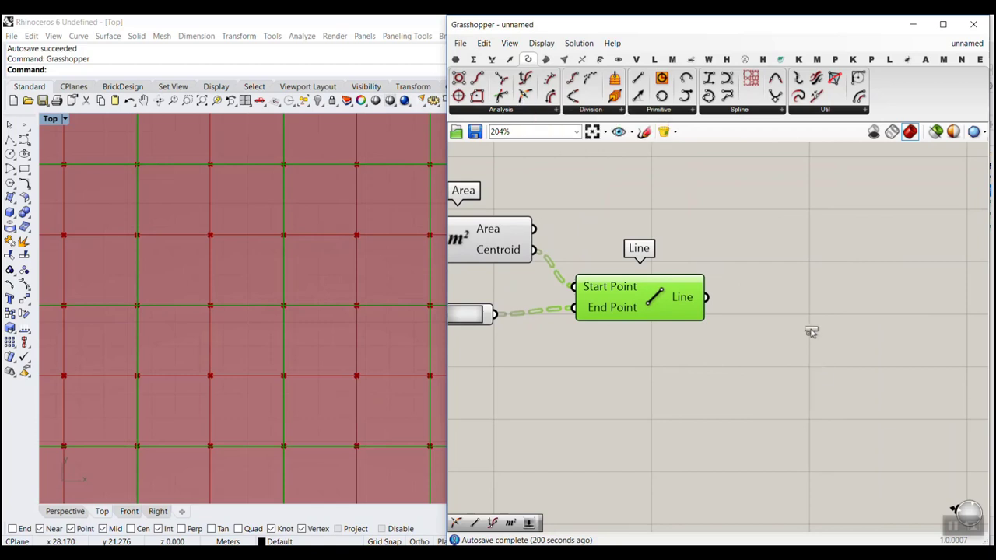
left_click_drag(811, 332, 809, 327)
left_click_drag(707, 298, 742, 322)
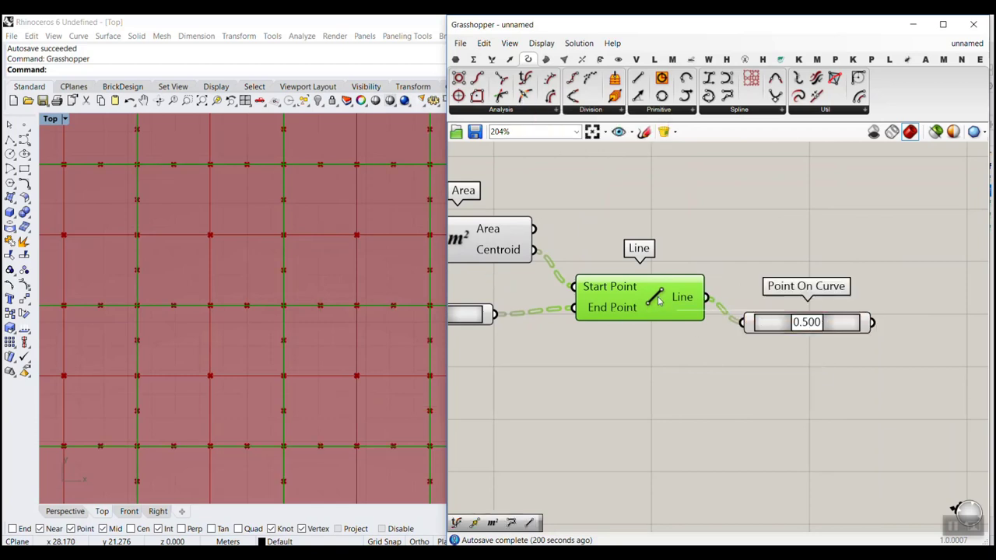
Step: Try different positions along the connecting lines with the second Point On Curve, ending at 0.439, and shift the component upward
mouse_move(812, 328)
left_mouse_down()
mouse_move(829, 329)
mouse_move(820, 334)
left_mouse_up()
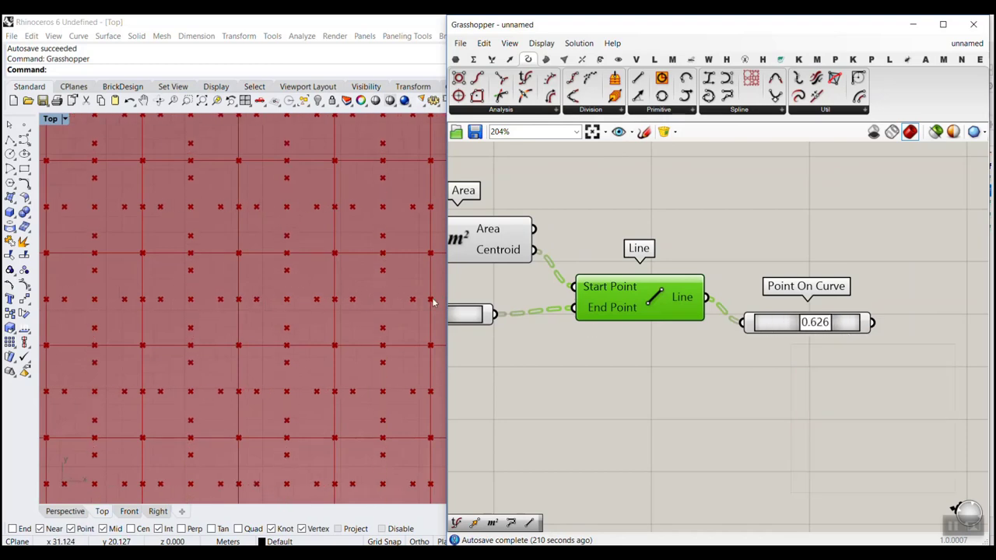
scroll(287, 283, "down", 5)
scroll(282, 307, "up", 4)
mouse_move(808, 323)
left_mouse_down()
mouse_move(828, 327)
mouse_move(811, 327)
left_mouse_up()
right_click_drag(493, 240, 595, 270)
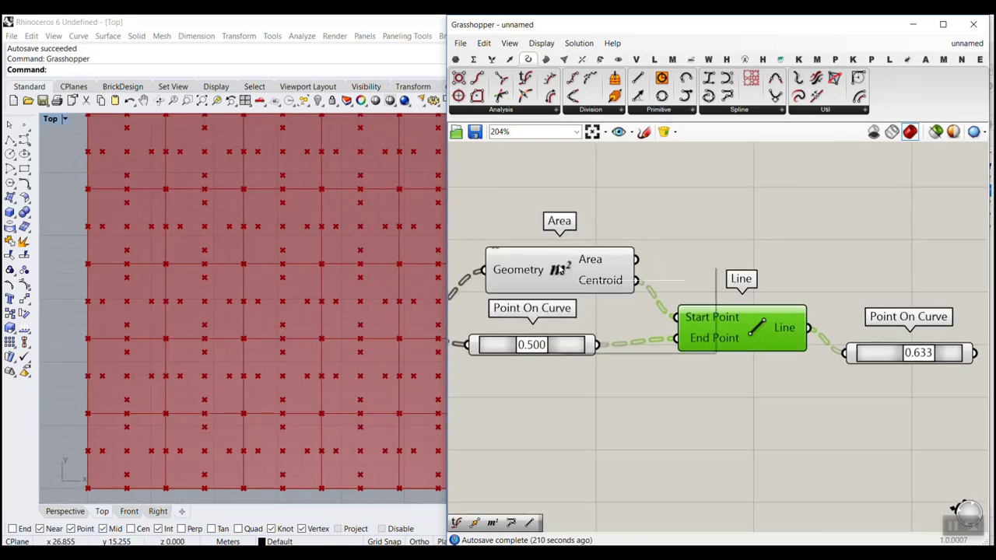
left_click(581, 287)
right_click_drag(890, 347, 714, 334)
scroll(740, 346, "up", 4)
left_click_drag(745, 352, 717, 356)
right_click_drag(781, 320, 765, 402)
left_click_drag(765, 422, 780, 306)
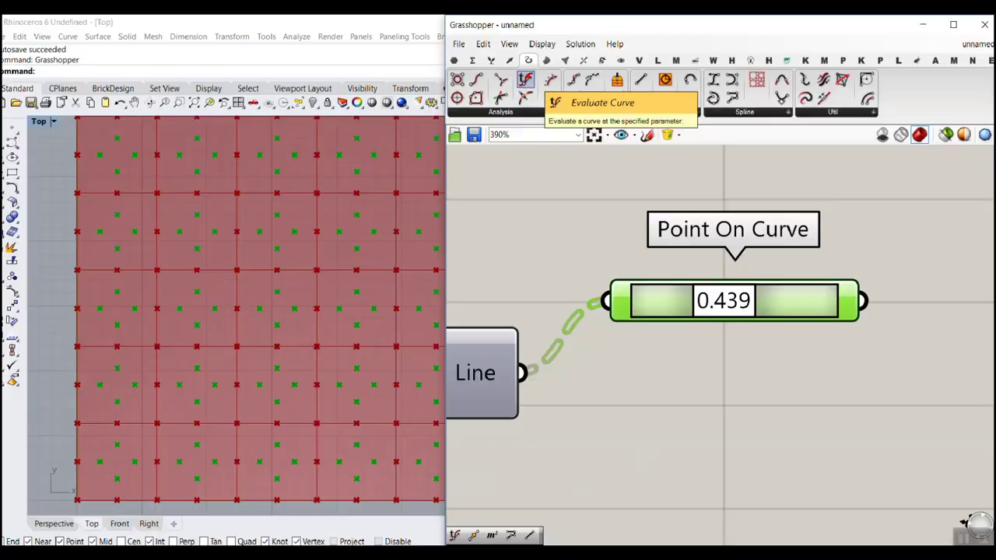
Step: Place an Evaluate Curve component below the second Point On Curve and connect the Line output to its Curve input
left_click_drag(521, 91, 670, 363)
scroll(669, 362, "down", 1)
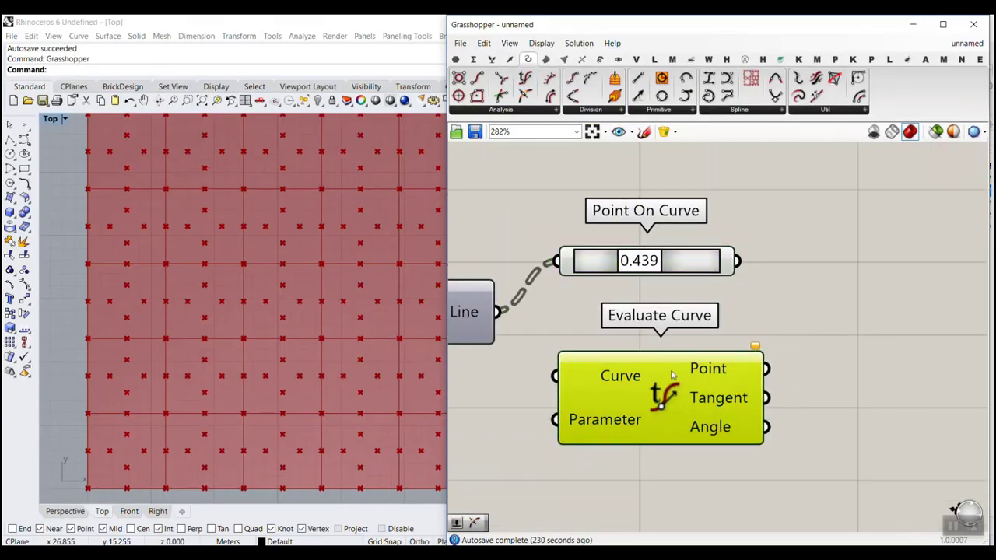
mouse_move(918, 164)
left_mouse_down()
mouse_move(948, 99)
mouse_move(931, 75)
mouse_move(974, 91)
left_mouse_up()
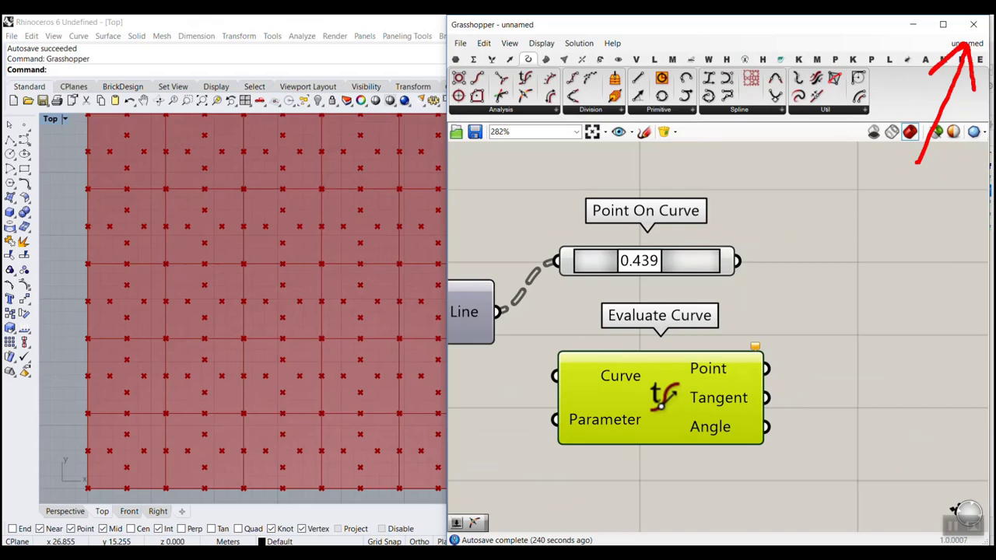
key("Escape")
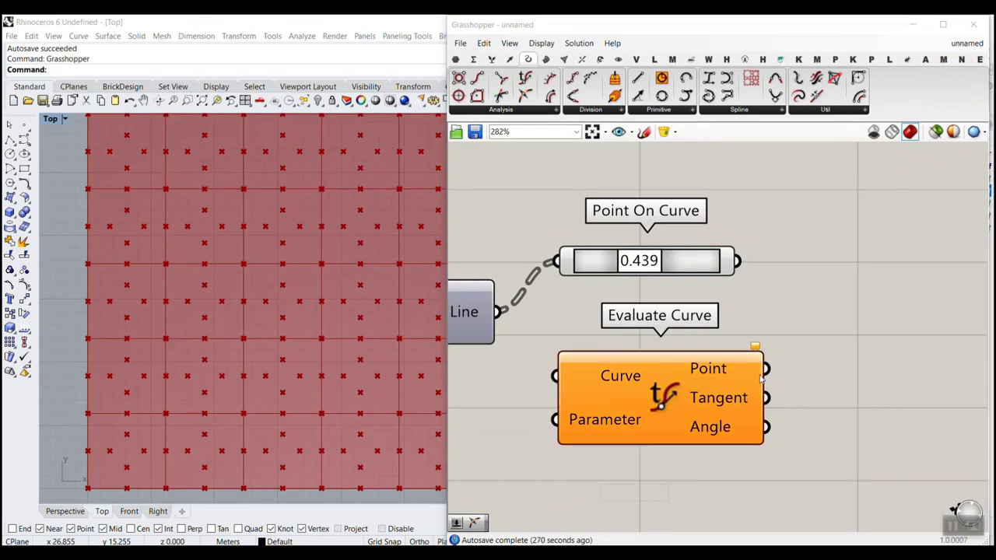
scroll(727, 394, "down", 3)
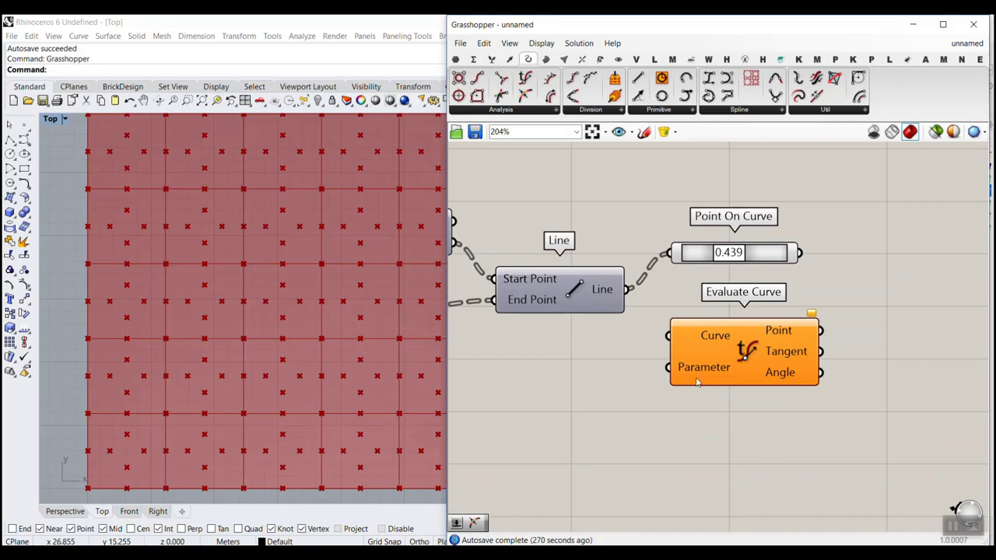
scroll(622, 331, "up", 3)
left_click_drag(620, 278, 680, 338)
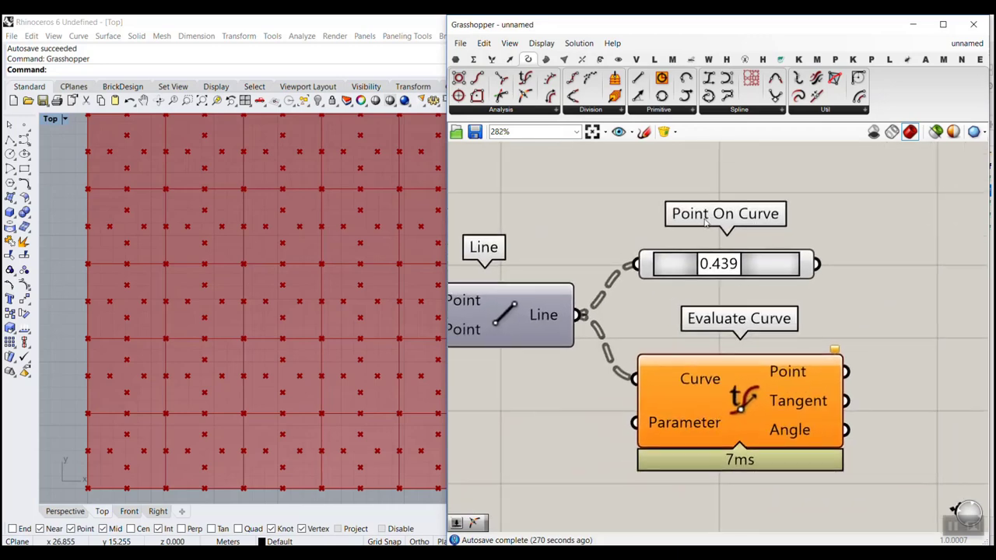
Step: Reparameterize the Curve input of Evaluate Curve
right_click(702, 381)
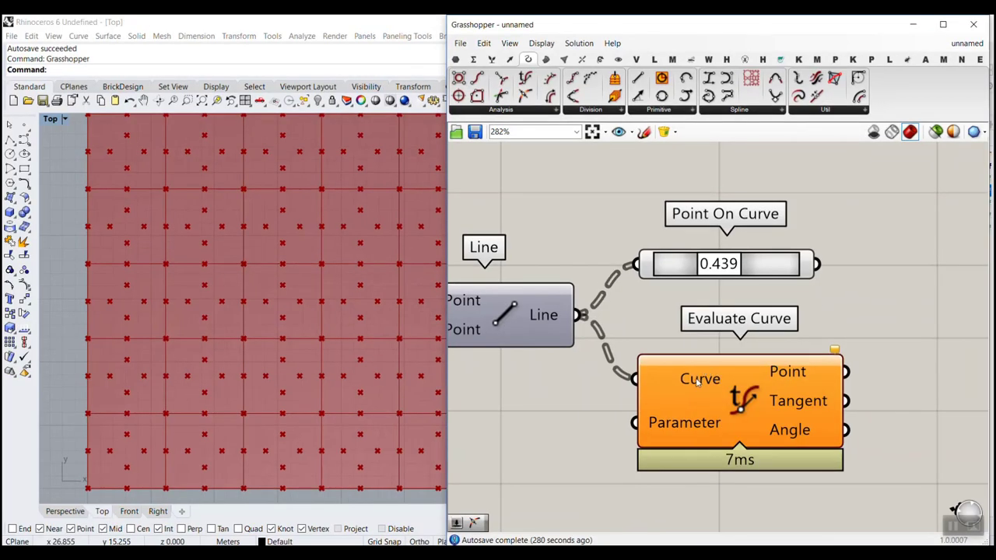
right_click(695, 379)
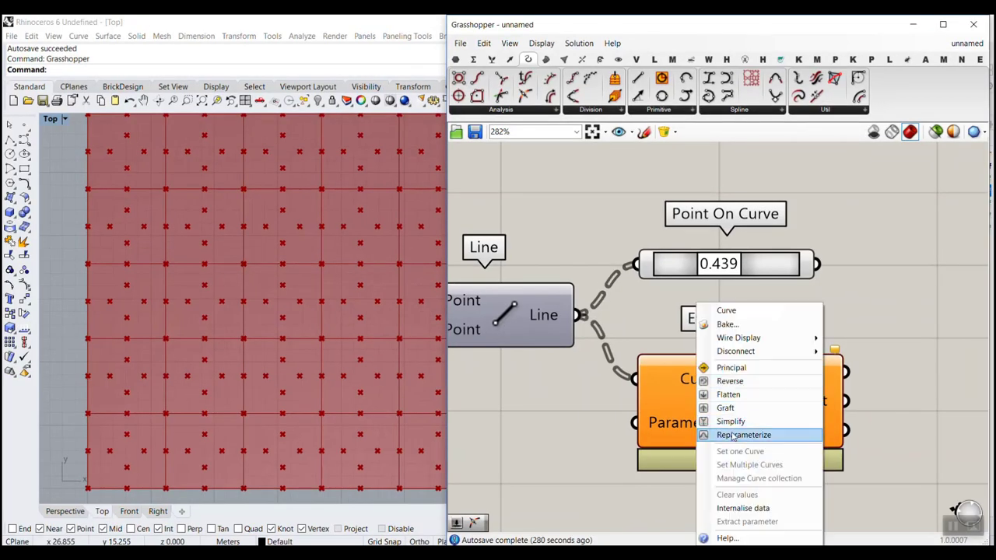
left_click(730, 434)
Step: Make room before Evaluate Curve, add a Number Slider with value 0.25 and connect it to the Parameter input
right_click_drag(634, 405, 725, 357)
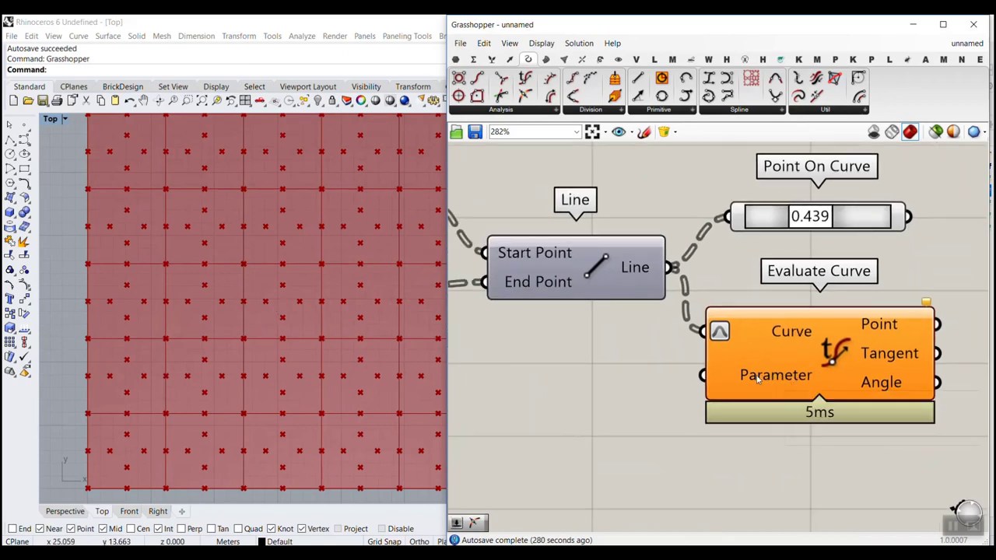
left_click_drag(768, 380, 834, 382)
double_click(599, 397)
type("0.25")
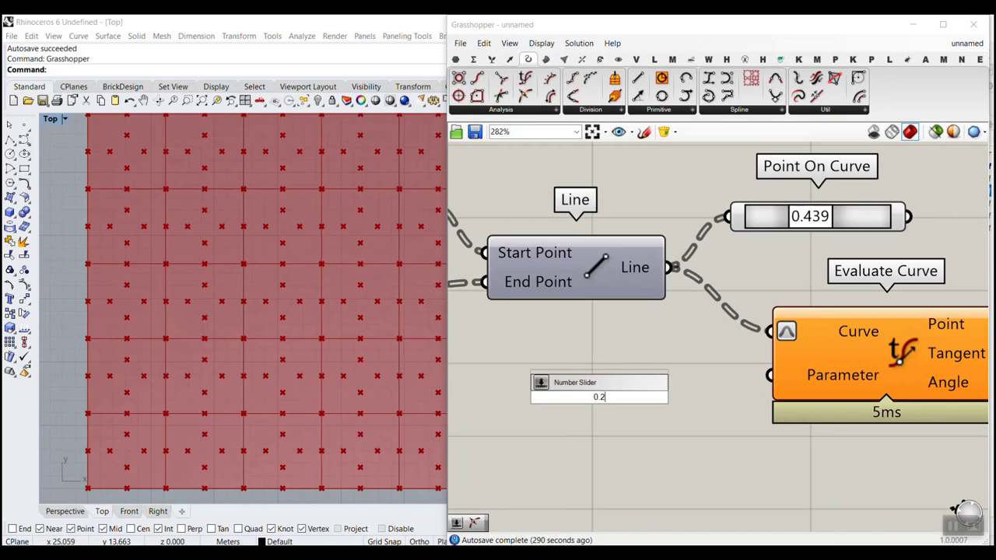
key("Return")
left_click_drag(760, 400, 769, 375)
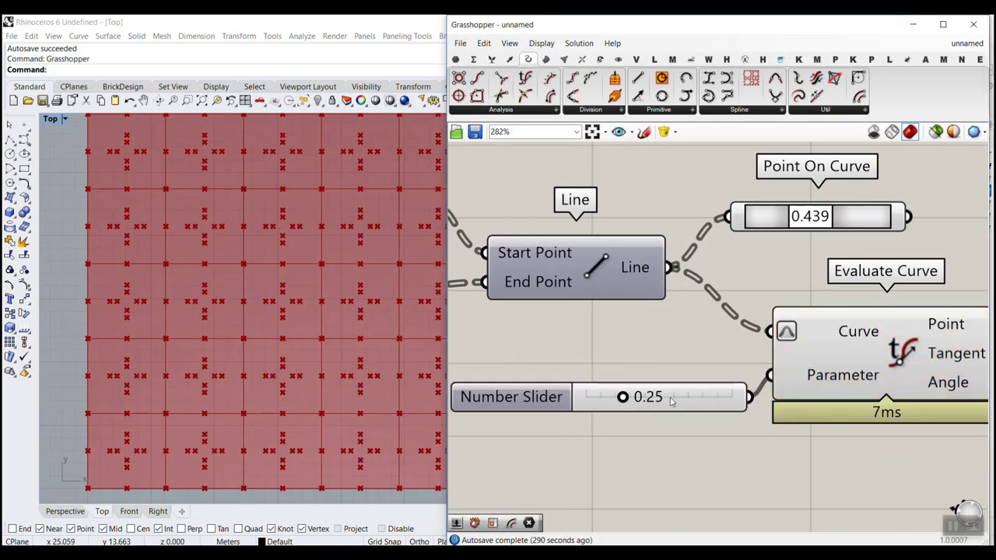
Step: Delete the Point On Curve component after Line and set the Number Slider to 0.53
left_click_drag(622, 397, 644, 397)
left_click(852, 224)
key("Delete")
left_click_drag(709, 404, 631, 400)
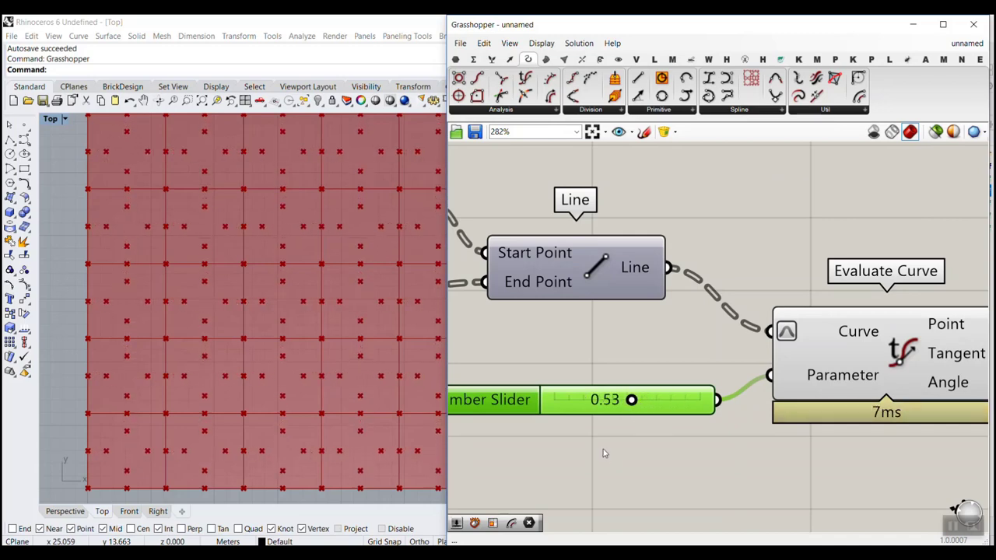
mouse_move(576, 470)
left_mouse_down()
mouse_move(769, 386)
mouse_move(759, 397)
left_mouse_up()
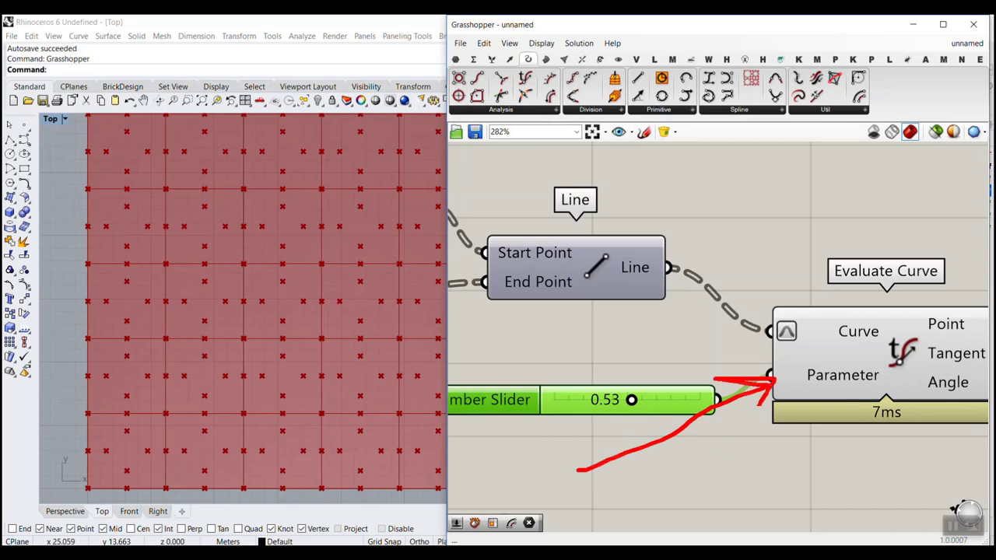
Step: Turn off the preview of the Point On Curve component that produces the edge midpoints
scroll(558, 423, "down", 4)
right_click_drag(596, 372, 724, 347)
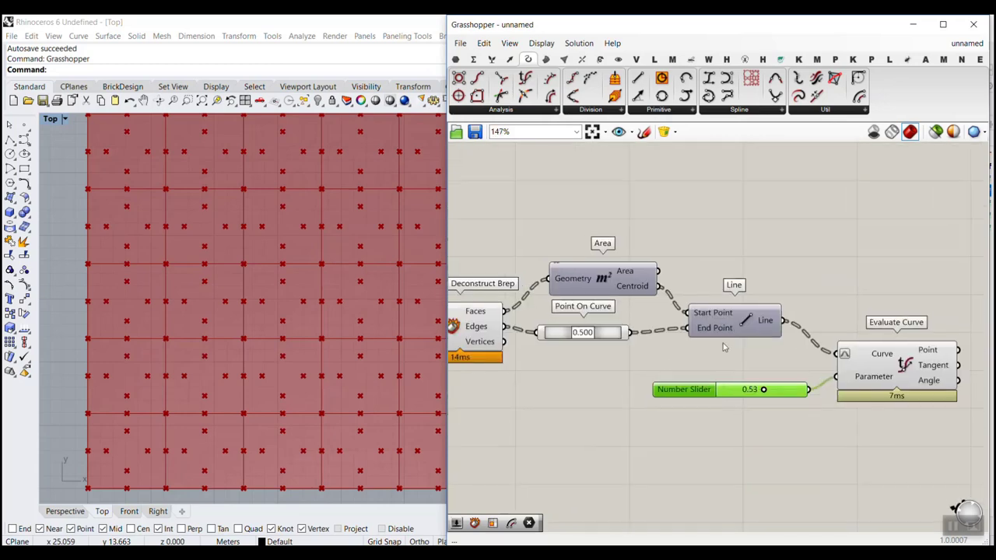
right_click_drag(576, 348, 688, 350)
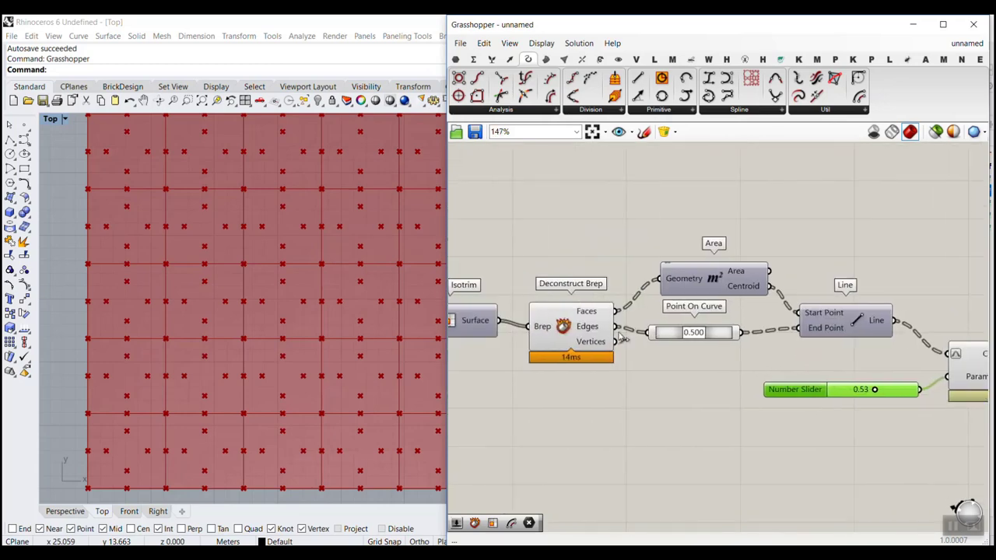
right_click(717, 333)
left_click(744, 355)
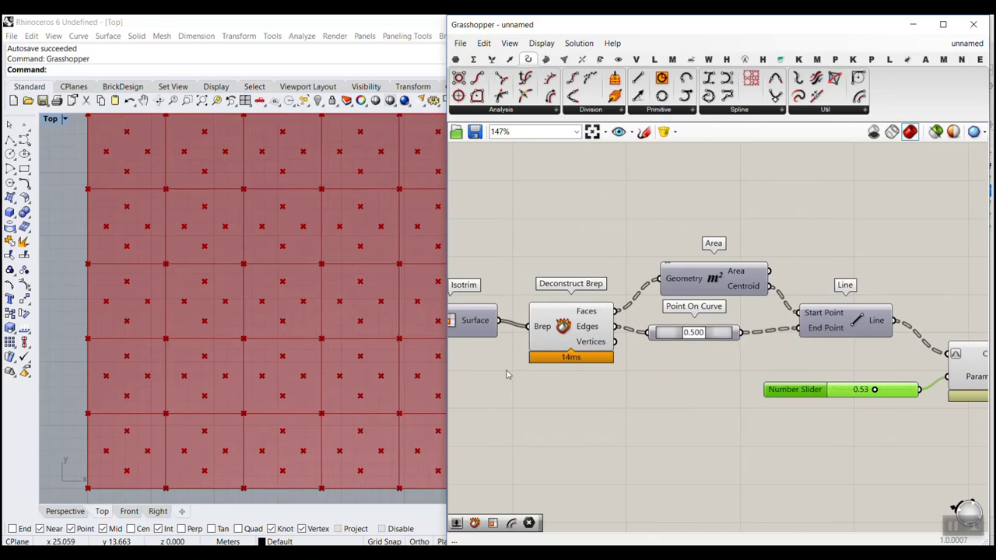
Step: Set the Number Slider feeding Evaluate Curve's Parameter to 0.69
right_click_drag(825, 332, 677, 311)
scroll(757, 378, "up", 3)
left_click_drag(708, 364, 730, 367)
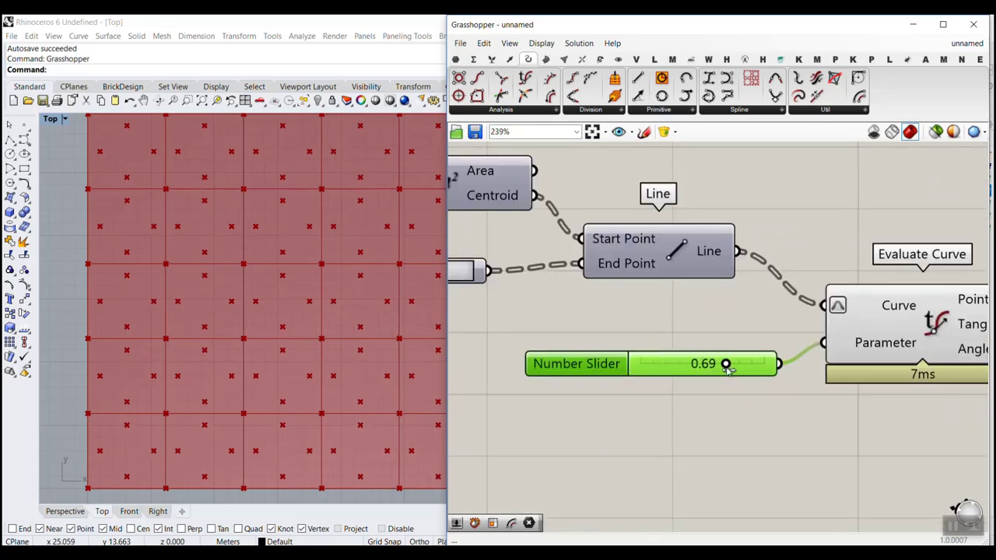
Step: Add a Point parameter, connect Deconstruct Brep's Vertices output to it, and position it above Evaluate Curve
right_click_drag(619, 335, 848, 335)
scroll(849, 335, "down", 1)
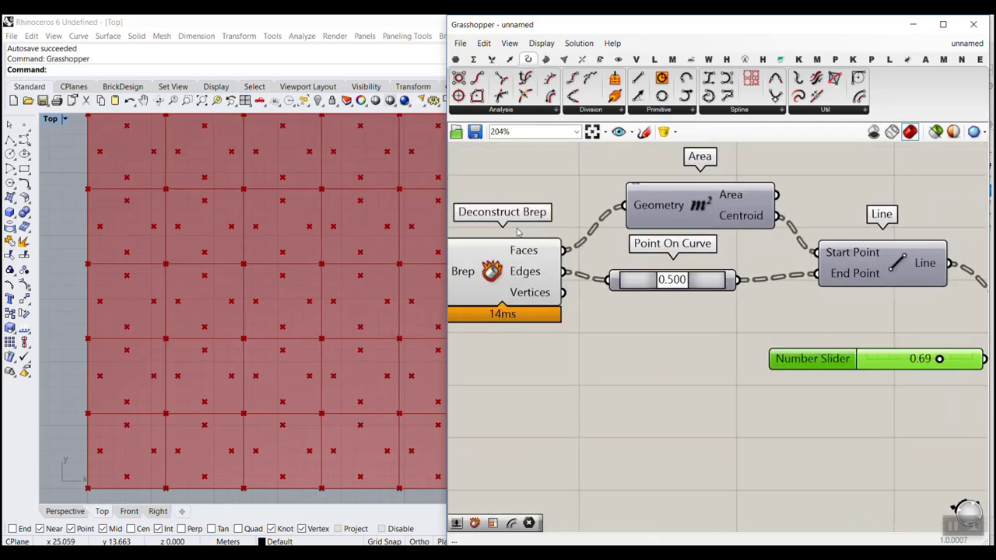
left_click(457, 63)
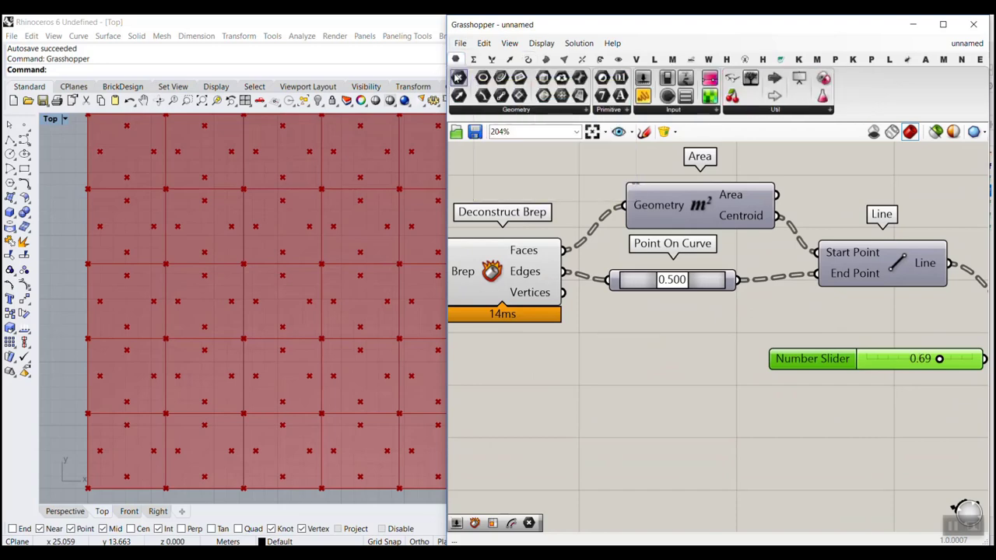
left_click_drag(458, 77, 648, 371)
left_click_drag(562, 293, 625, 372)
left_click_drag(647, 367, 867, 258)
Step: Examine how the cell vertices and evaluated line points are arranged in the Top view by highlighting Point and Evaluate Curve alternately
scroll(562, 342, "down", 3)
scroll(563, 345, "down", 1)
scroll(850, 319, "up", 3)
right_click_drag(906, 284, 685, 314)
scroll(682, 338, "up", 2)
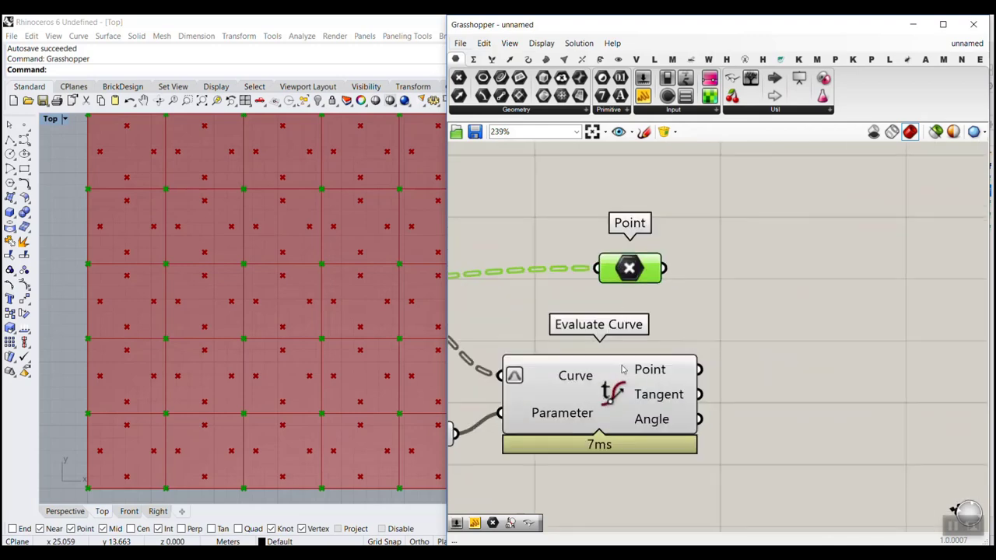
left_click(324, 344)
scroll(322, 345, "up", 3)
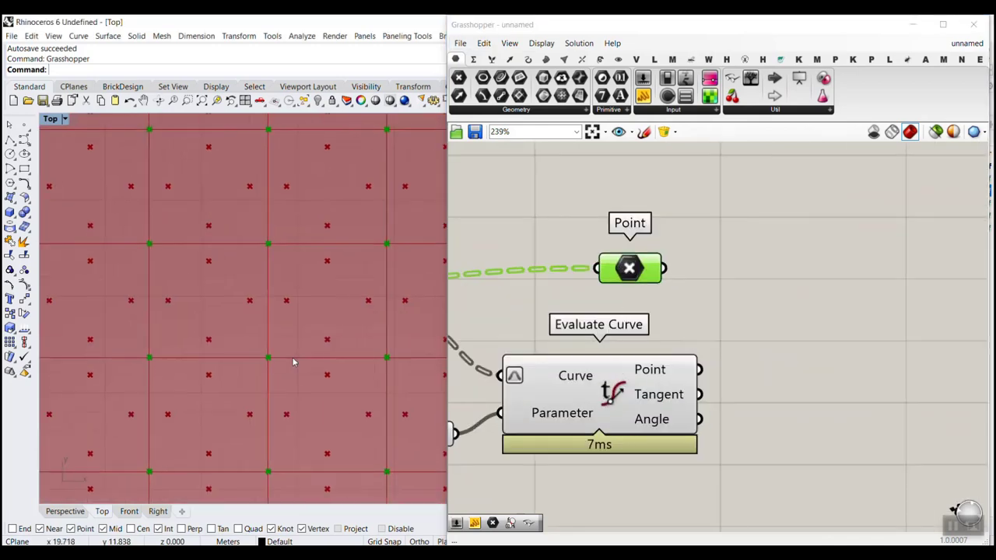
mouse_move(267, 358)
left_mouse_down()
mouse_move(285, 296)
mouse_move(267, 251)
mouse_move(322, 259)
mouse_move(385, 244)
mouse_move(363, 274)
mouse_move(391, 358)
mouse_move(328, 336)
mouse_move(282, 352)
left_mouse_up()
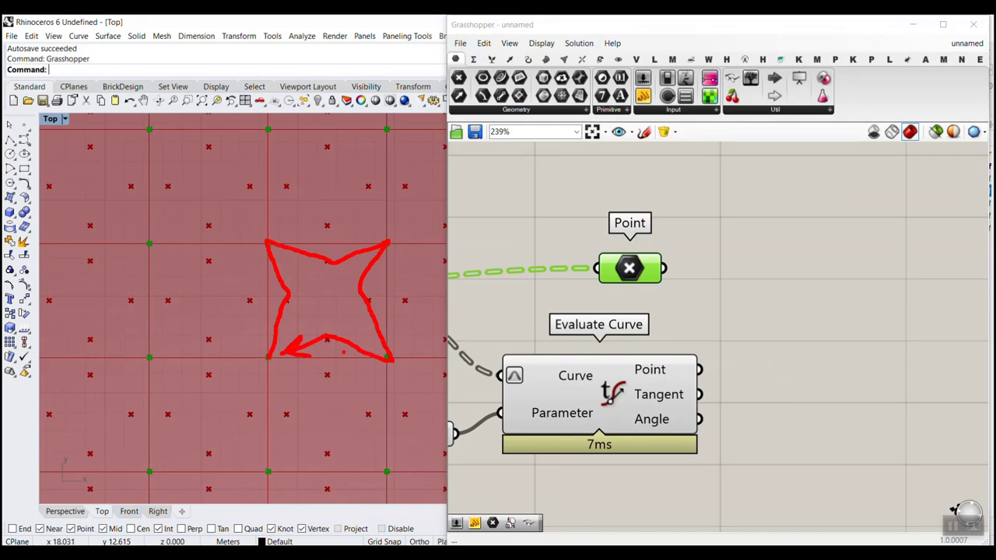
key("Escape")
left_click(621, 393)
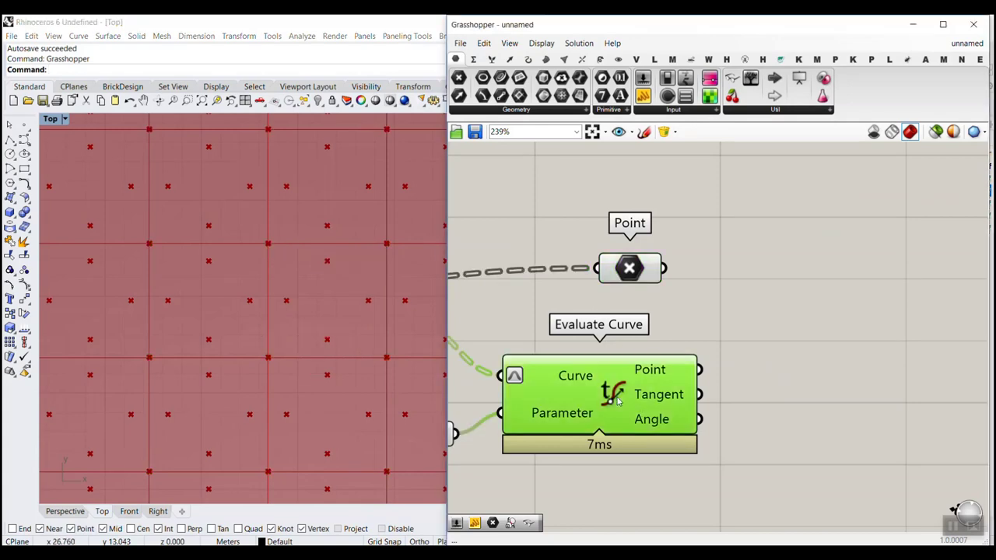
left_click(627, 272)
left_click(621, 394)
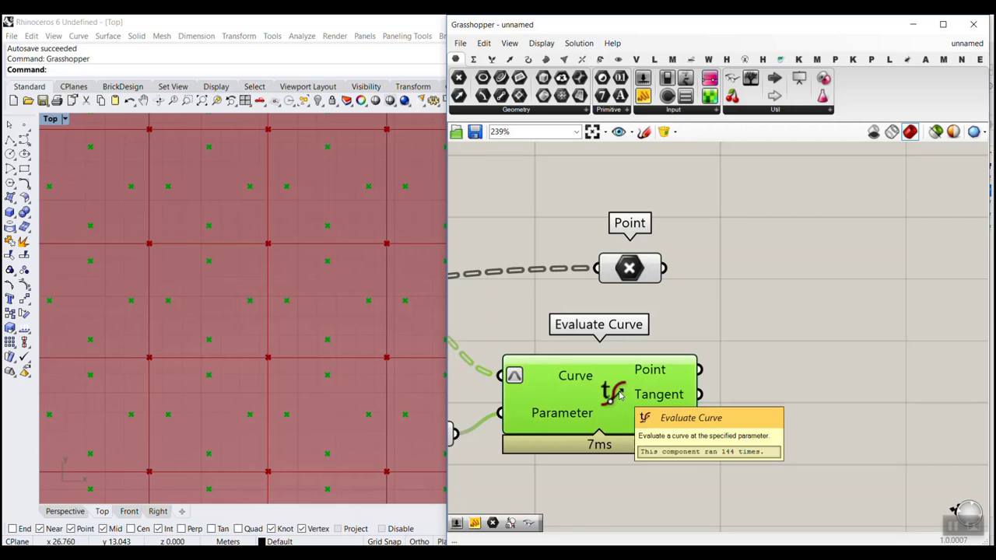
Step: Place a Weave component after the Point and Evaluate Curve components
double_click(827, 337)
type("weave")
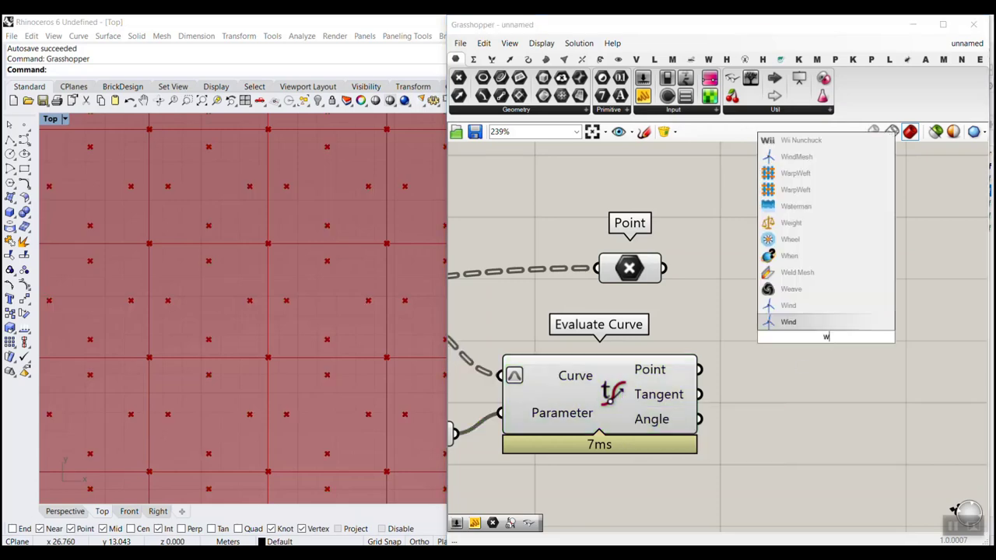
key("Return")
right_click_drag(814, 358, 727, 376)
left_click_drag(762, 373, 755, 344)
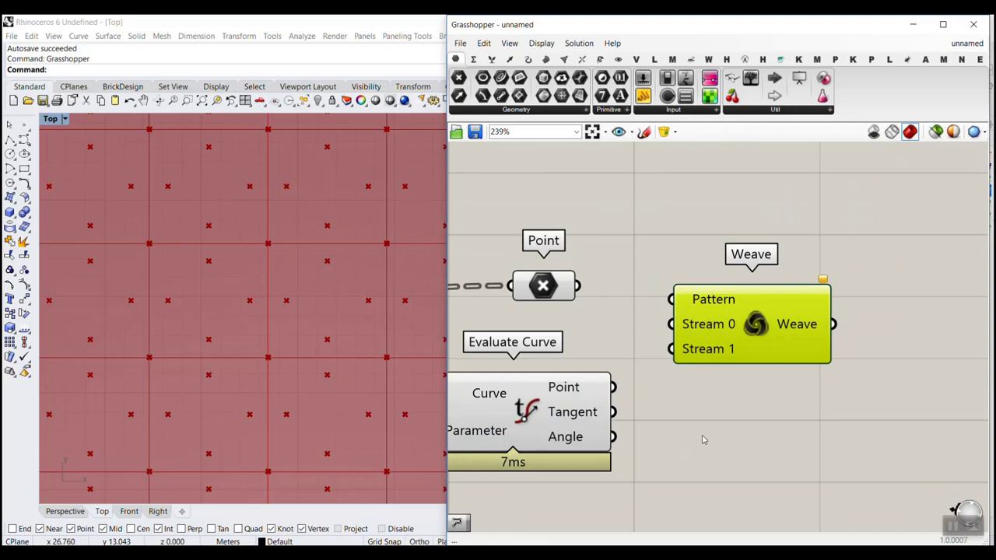
Step: Try adding two extra stream inputs to the Weave component, then remove both
scroll(710, 332, "up", 3)
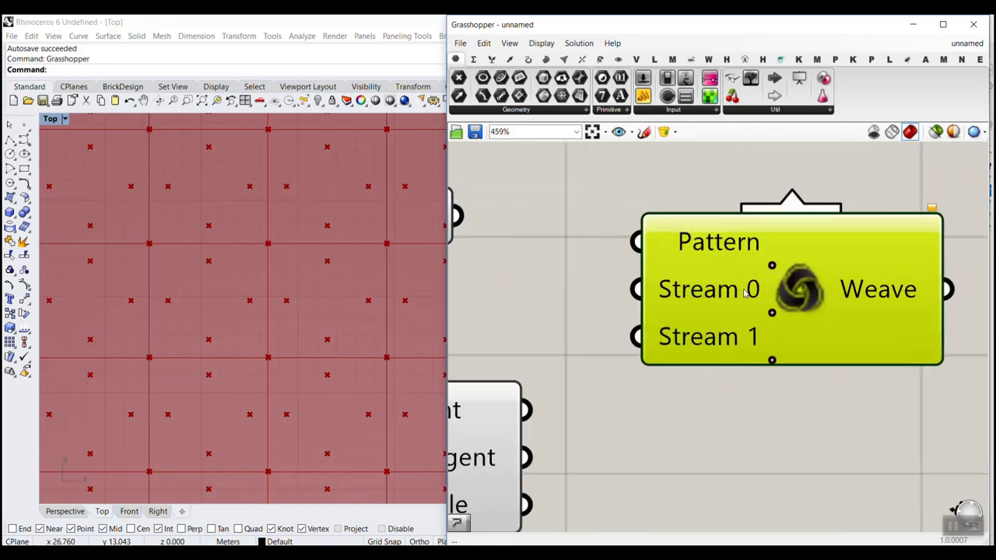
left_click(772, 360)
scroll(749, 313, "down", 2)
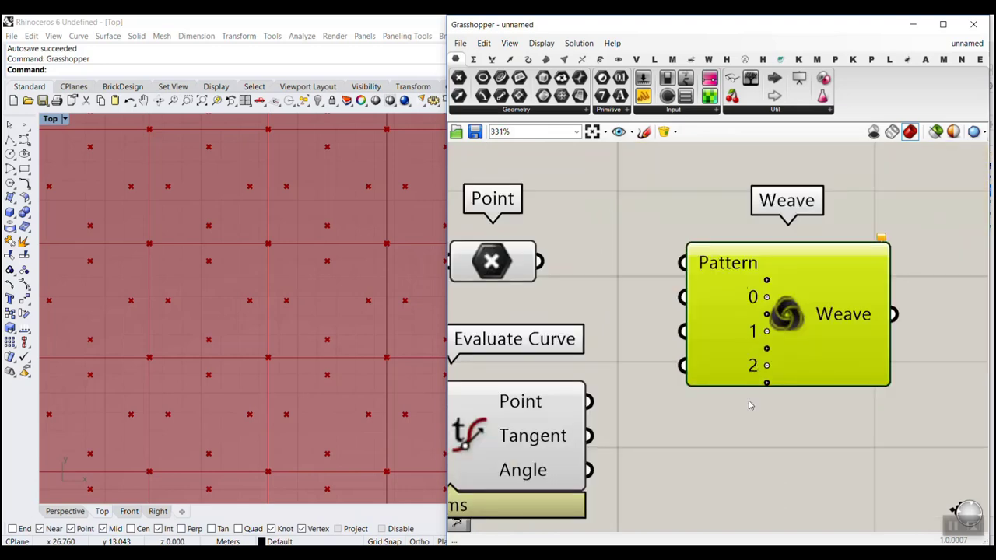
left_click(767, 383)
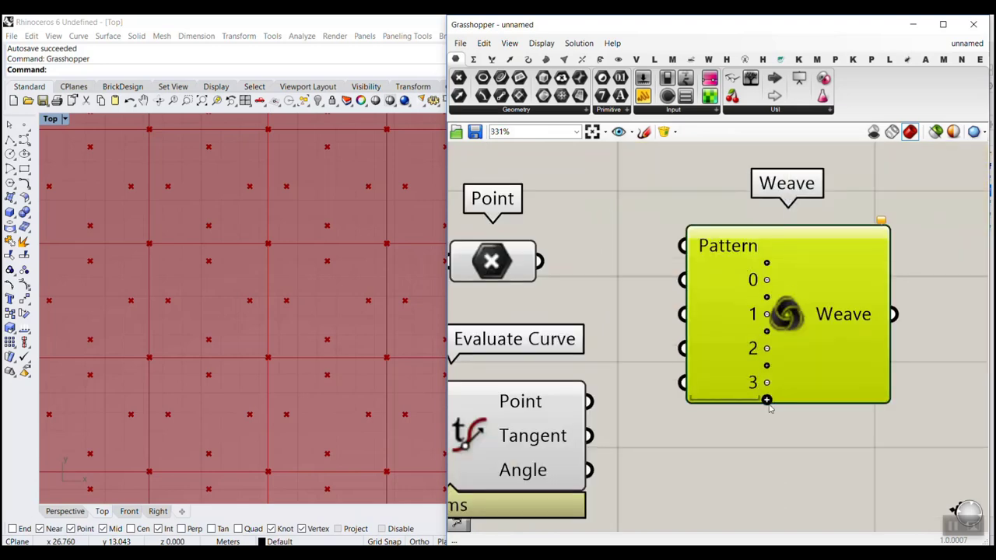
left_click(767, 382)
left_click(768, 365)
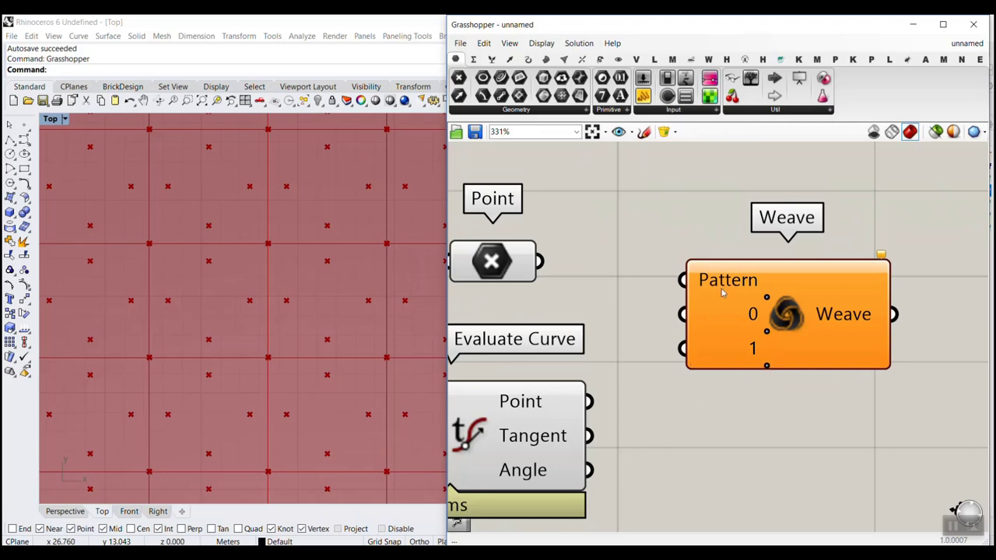
Step: Connect the vertex Point parameter to Weave's stream 0 and Evaluate Curve's Point output to stream 1
left_click_drag(788, 305, 760, 329)
right_click_drag(604, 300, 685, 252)
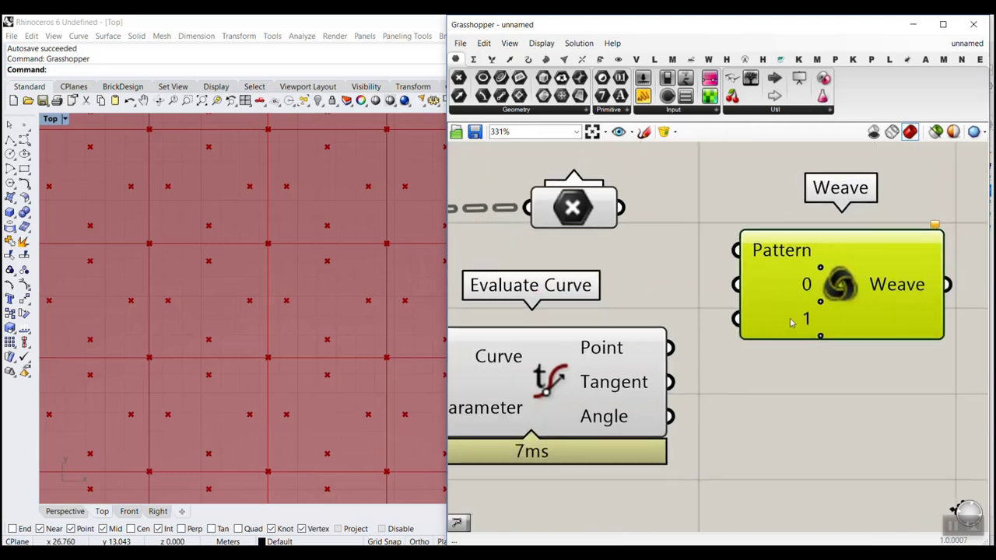
left_click(582, 370)
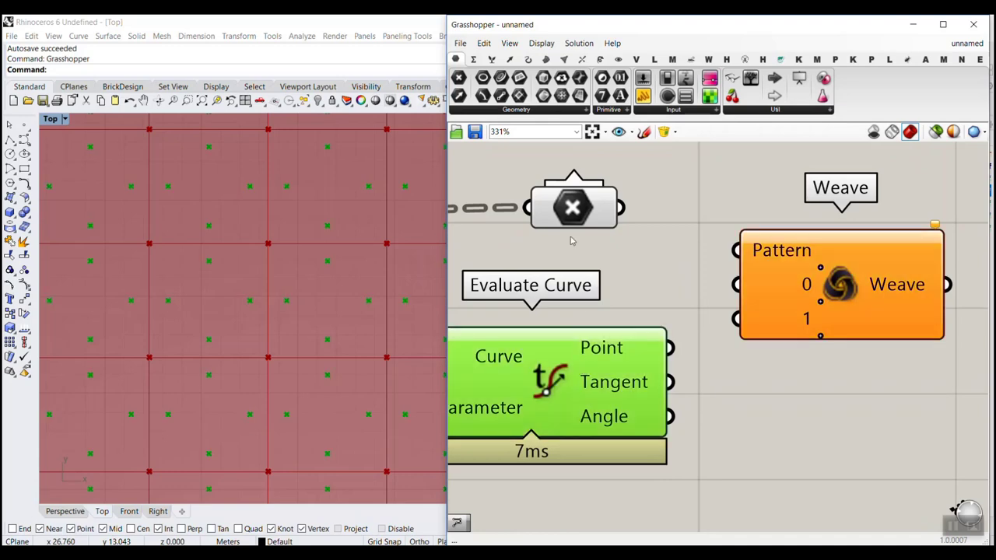
left_click(568, 207)
left_click_drag(622, 207, 736, 284)
left_click_drag(670, 350, 736, 319)
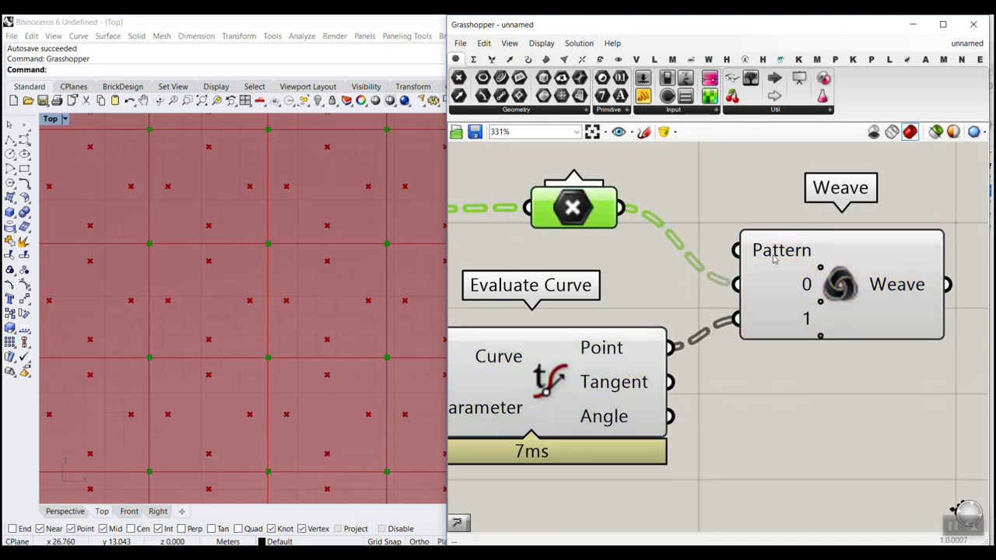
mouse_move(775, 260)
left_click_drag(272, 354, 285, 369)
left_click_drag(280, 303, 293, 295)
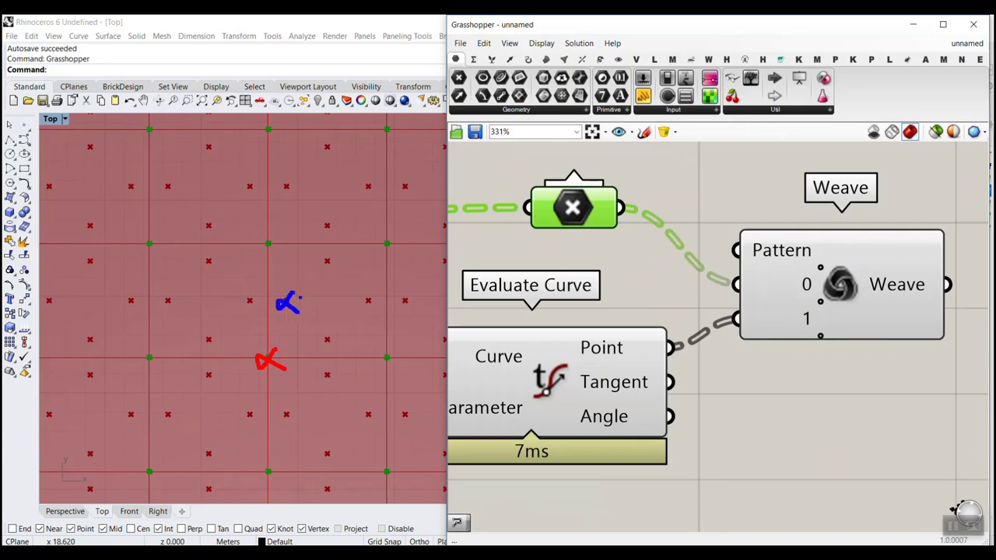
left_click_drag(273, 245, 277, 250)
mouse_move(390, 237)
left_mouse_down()
mouse_move(390, 263)
mouse_move(357, 299)
mouse_move(381, 318)
left_mouse_up()
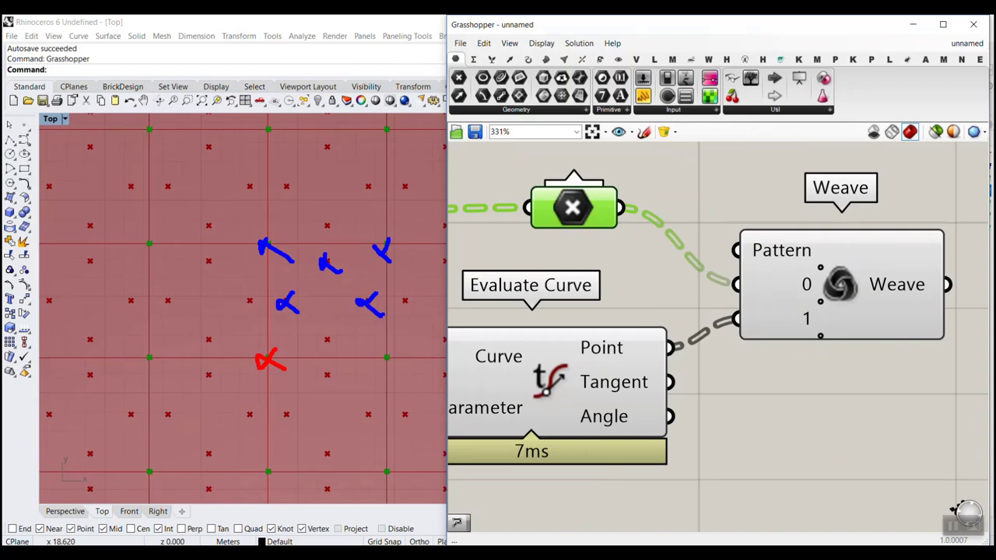
key("Escape")
Step: Place a PolyLine component after Weave and connect the Weave output to its Vertices input
scroll(812, 338, "down", 2)
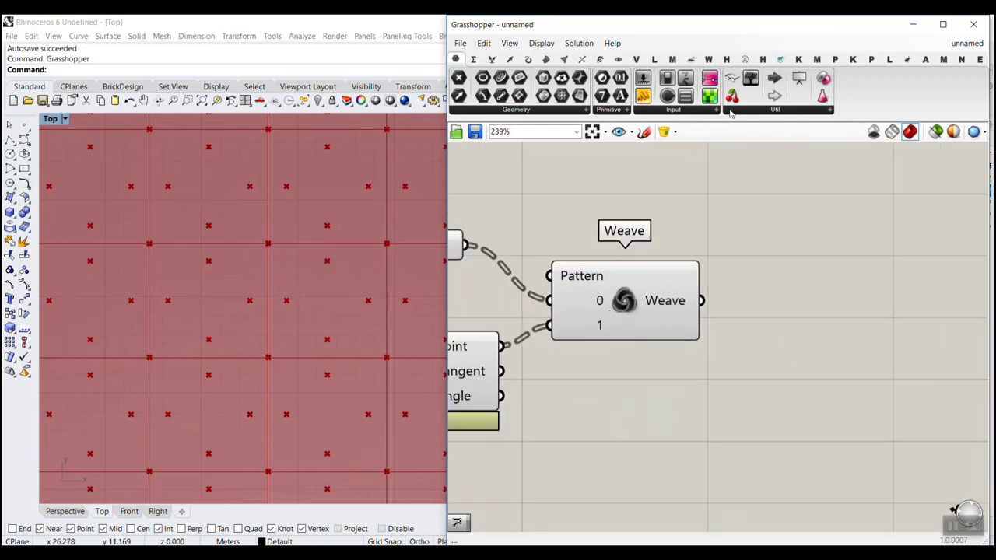
left_click(528, 60)
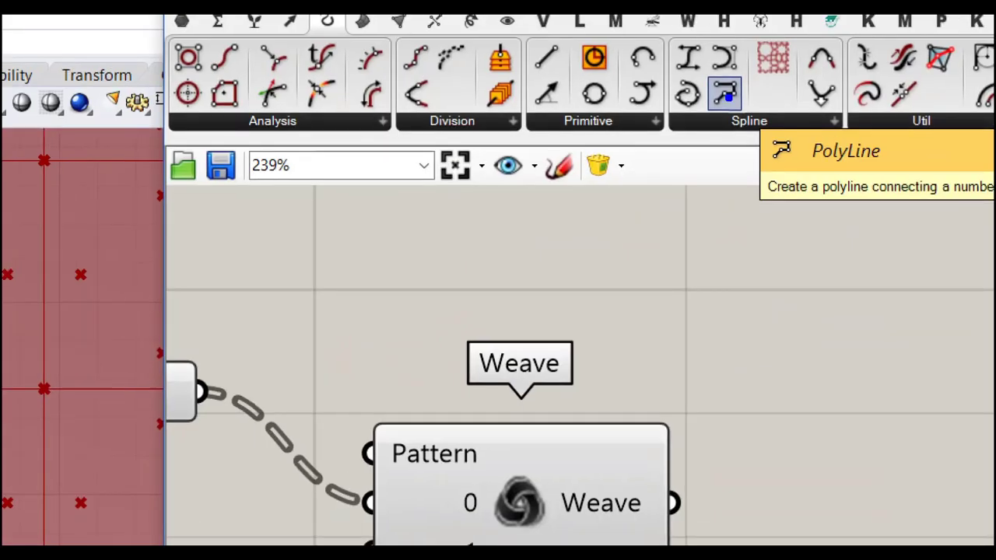
left_click(727, 95)
left_click(815, 359)
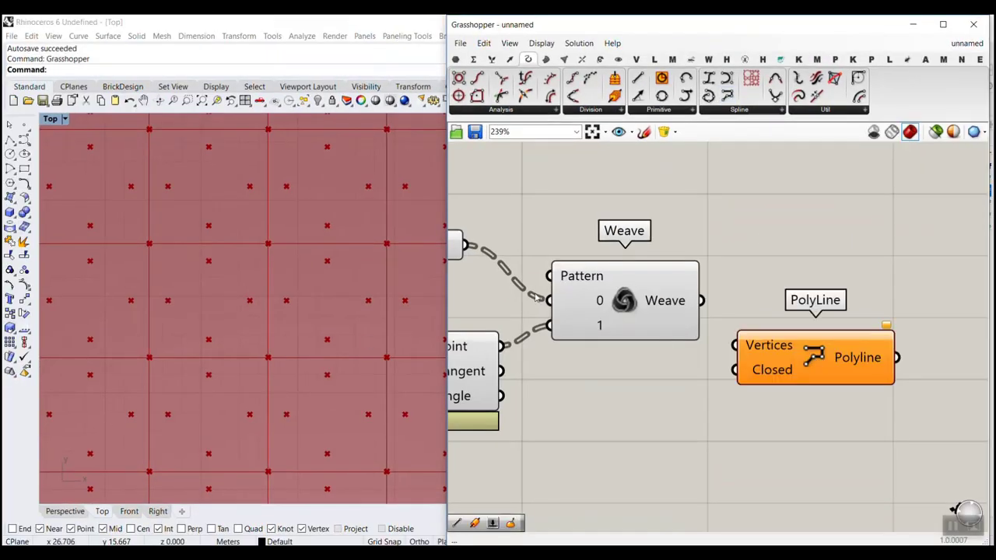
left_click_drag(702, 300, 735, 346)
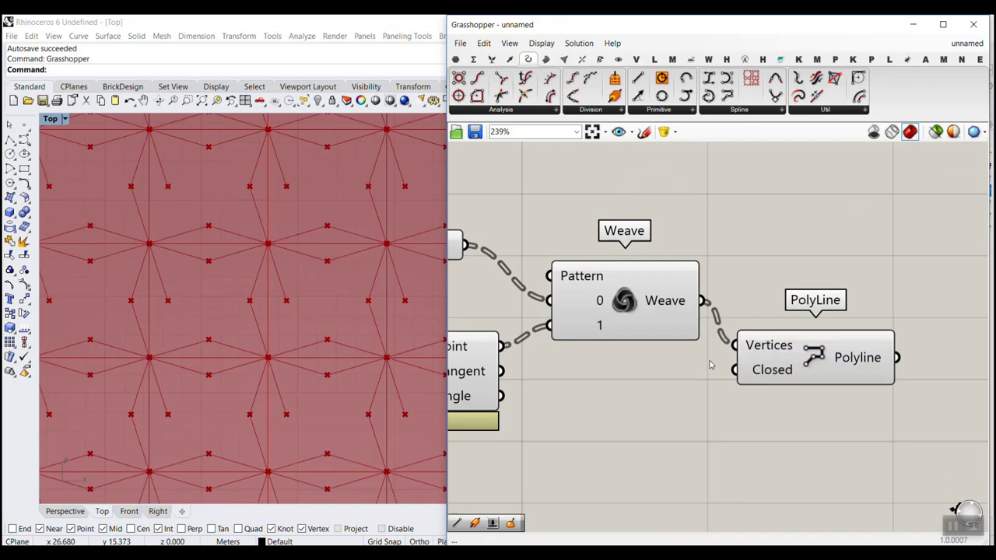
Step: Try swapping the Weave streams, with Evaluate Curve's points on 0 and the vertices on 1, then restore the original order
right_click_drag(576, 383, 671, 373)
scroll(565, 240, "up", 1)
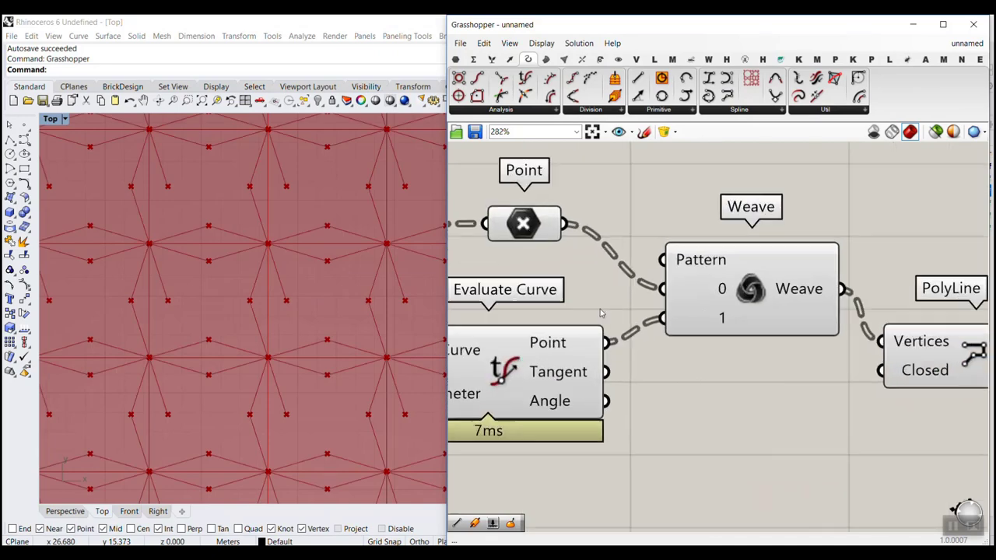
left_click_drag(566, 225, 662, 318)
left_click_drag(608, 345, 662, 289)
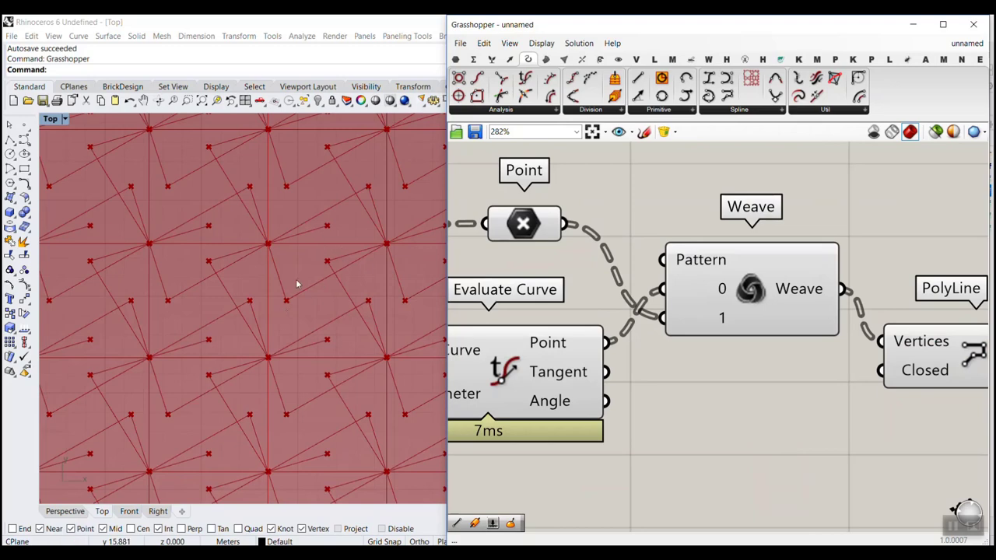
scroll(295, 281, "up", 2)
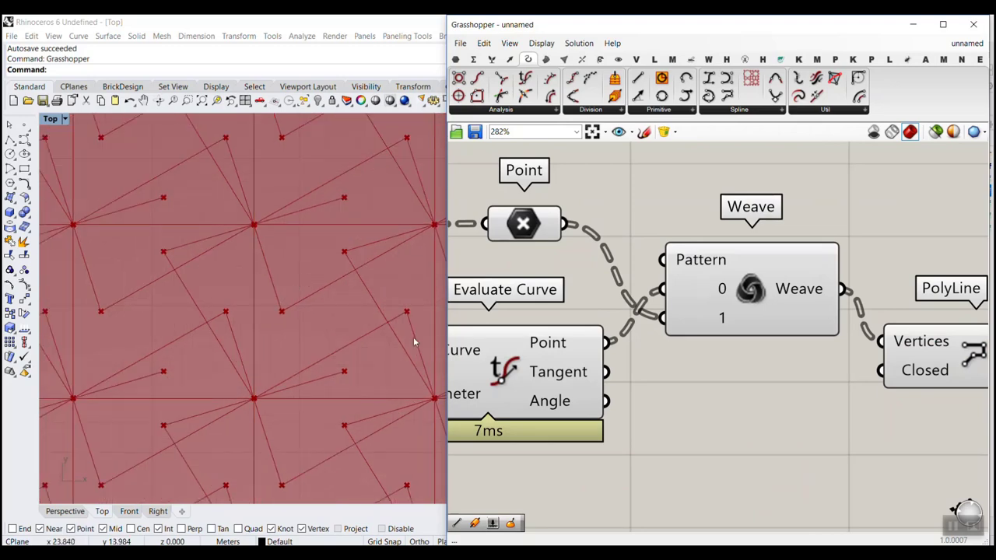
left_click_drag(564, 224, 662, 288)
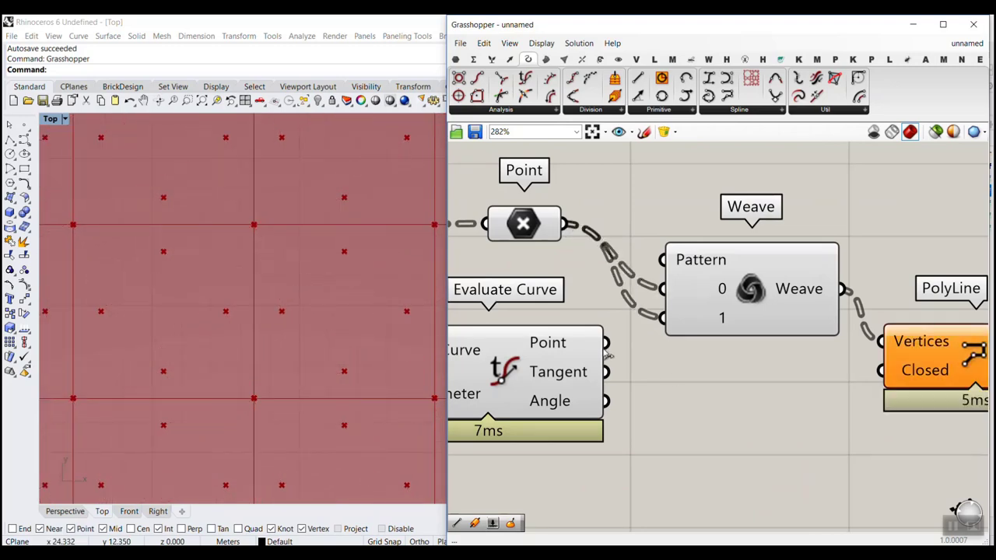
left_click_drag(608, 345, 662, 318)
mouse_move(695, 261)
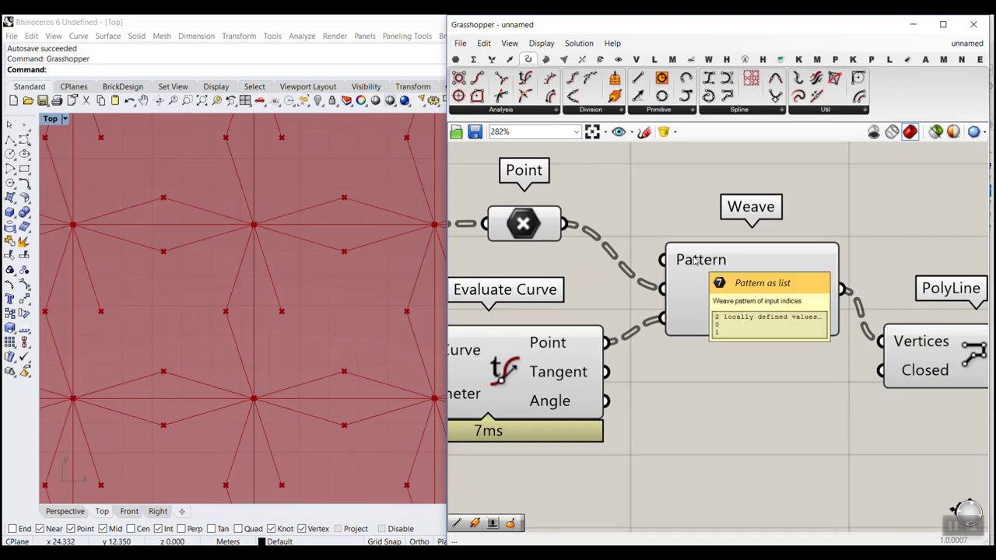
Step: Move PolyLine farther away from Weave and set its Closed input to True
scroll(690, 289, "down", 5)
right_click_drag(764, 321, 609, 336)
left_click_drag(642, 327, 709, 309)
scroll(266, 385, "up", 3)
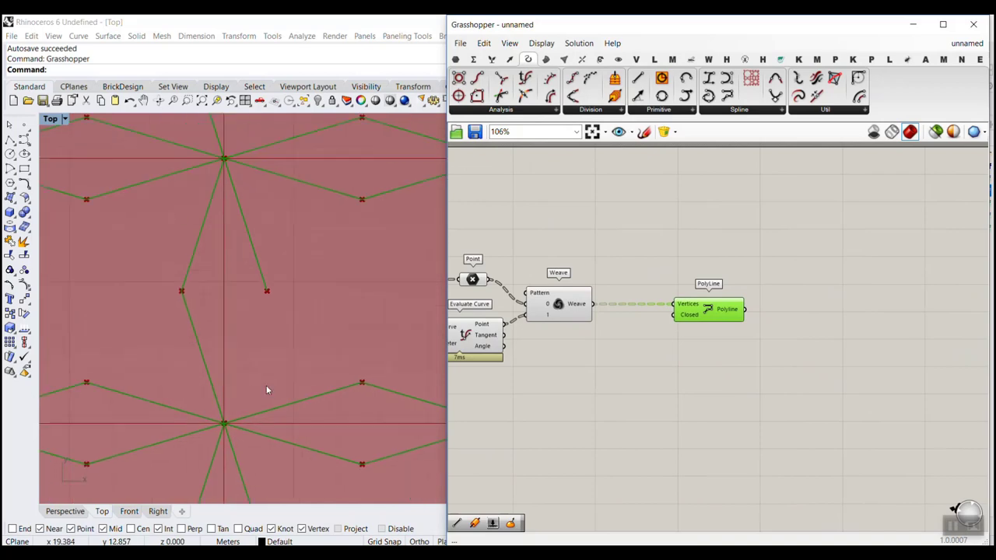
scroll(685, 323, "up", 5)
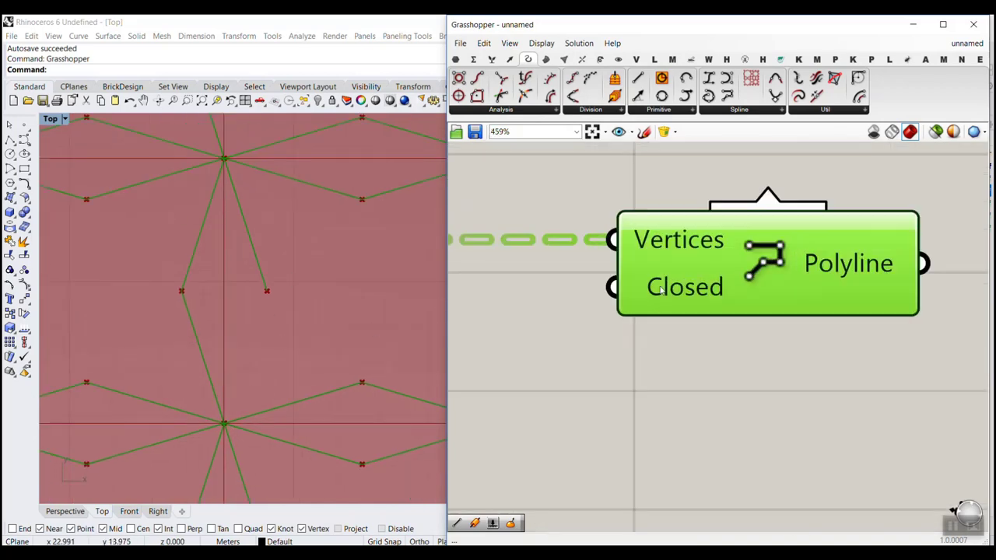
right_click(660, 288)
left_click(825, 418)
Step: Turn off the preview of the components that precede PolyLine
scroll(756, 381, "down", 4)
right_click_drag(755, 381, 827, 381)
scroll(827, 381, "down", 7)
left_click_drag(780, 331, 670, 410)
right_click(692, 287)
left_click(726, 307)
left_click_drag(789, 302, 640, 419)
right_click(683, 266)
left_click(713, 287)
left_click(654, 292)
scroll(350, 312, "down", 14)
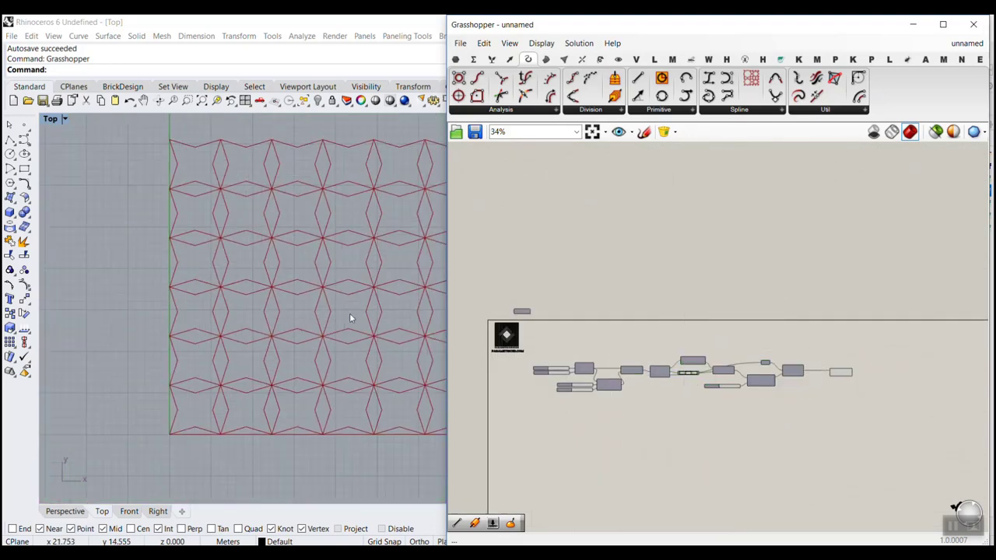
Step: Vary the number slider feeding Evaluate Curve's Parameter input and leave it at 0.60
right_click_drag(349, 313, 310, 300)
scroll(651, 379, "up", 10)
left_click_drag(776, 366, 732, 388)
scroll(689, 389, "down", 2)
right_click_drag(740, 376, 639, 389)
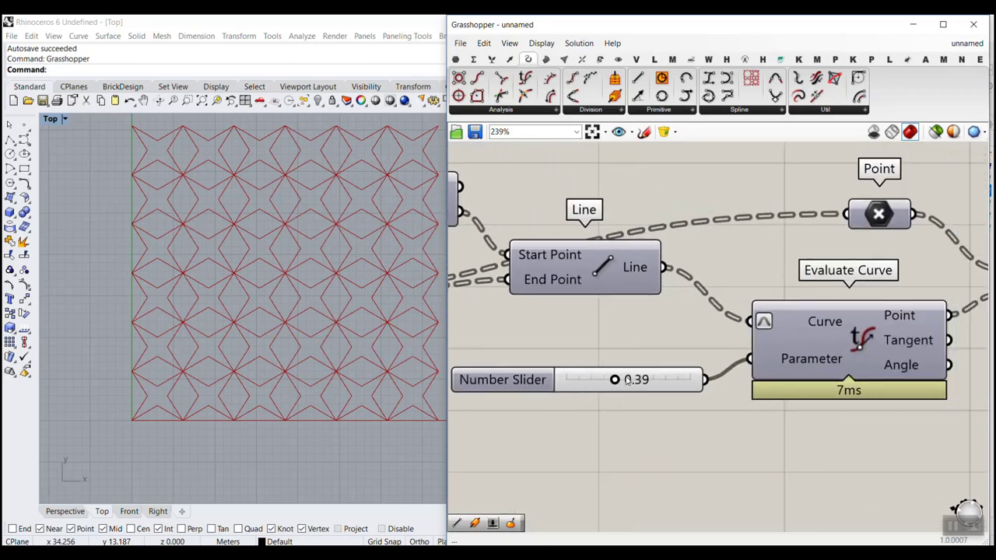
left_click_drag(639, 385, 664, 384)
scroll(695, 390, "down", 4)
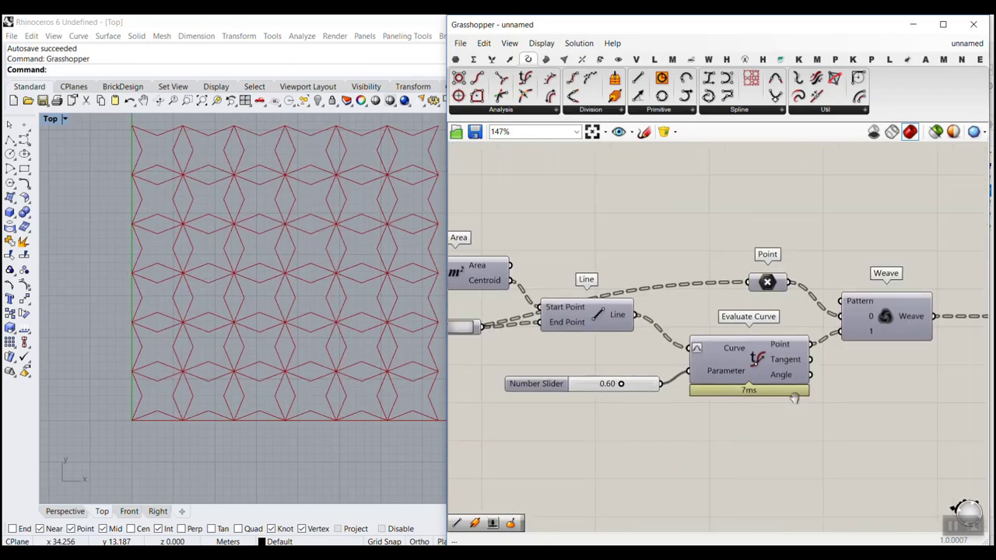
Step: Turn the preview of the Plane Surface component back on
right_click_drag(817, 355, 700, 348)
right_click_drag(594, 404, 719, 371)
right_click_drag(556, 372, 734, 360)
scroll(520, 356, "up", 3)
right_click_drag(520, 356, 740, 357)
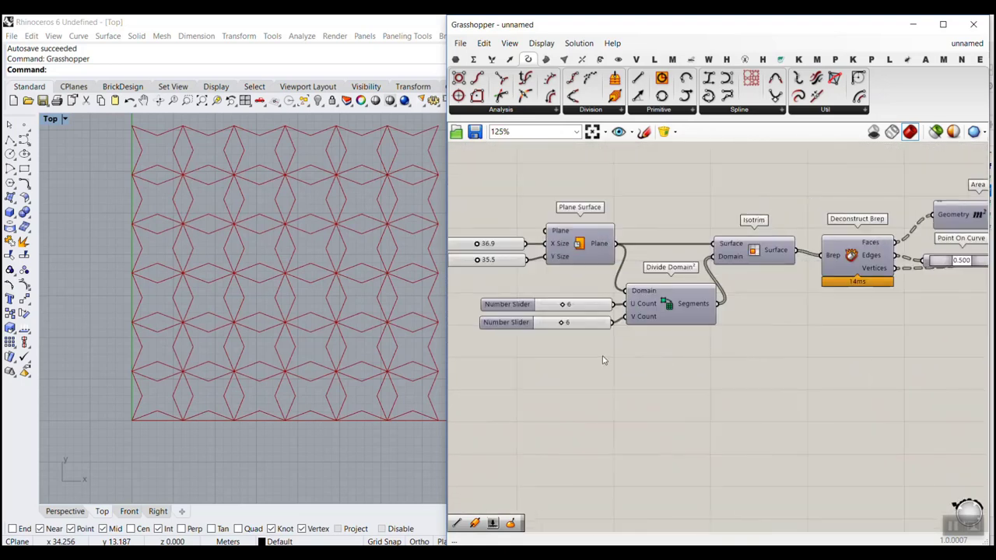
right_click(584, 243)
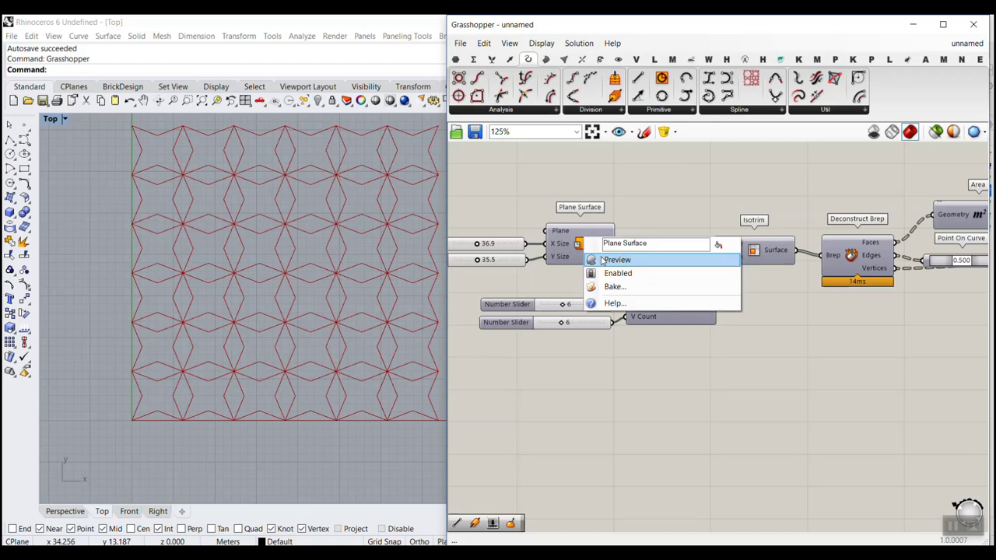
left_click(615, 257)
mouse_move(298, 253)
left_mouse_down()
mouse_move(357, 243)
mouse_move(338, 256)
mouse_move(262, 200)
mouse_move(315, 200)
left_mouse_up()
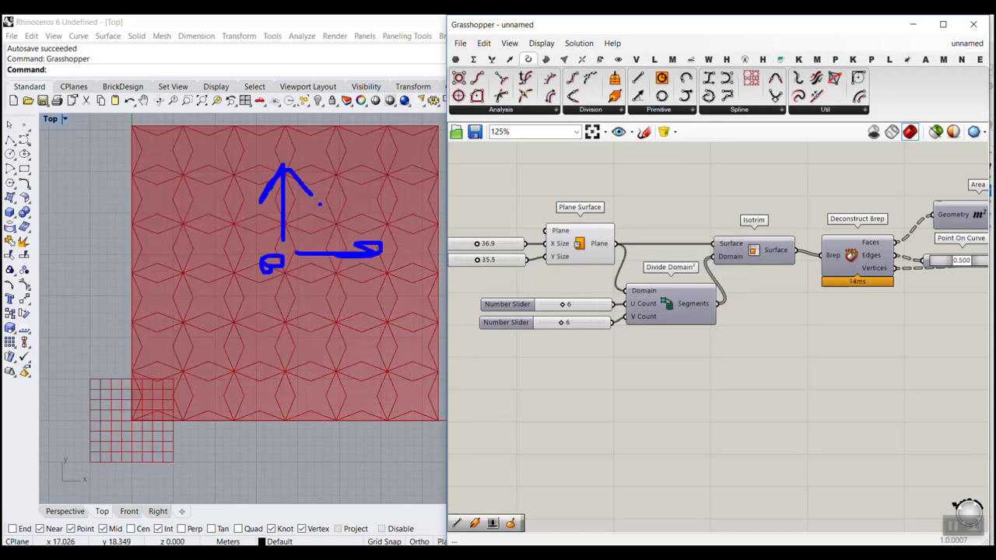
Step: Place an Evaluate Surface component below Divide Domain²
left_click(546, 59)
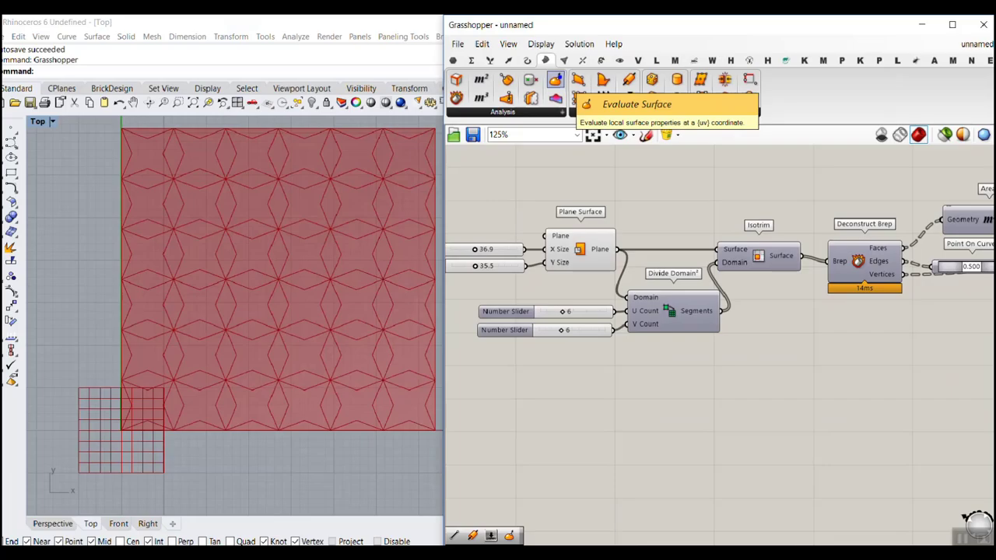
left_click_drag(689, 382, 689, 382)
scroll(669, 389, "up", 4)
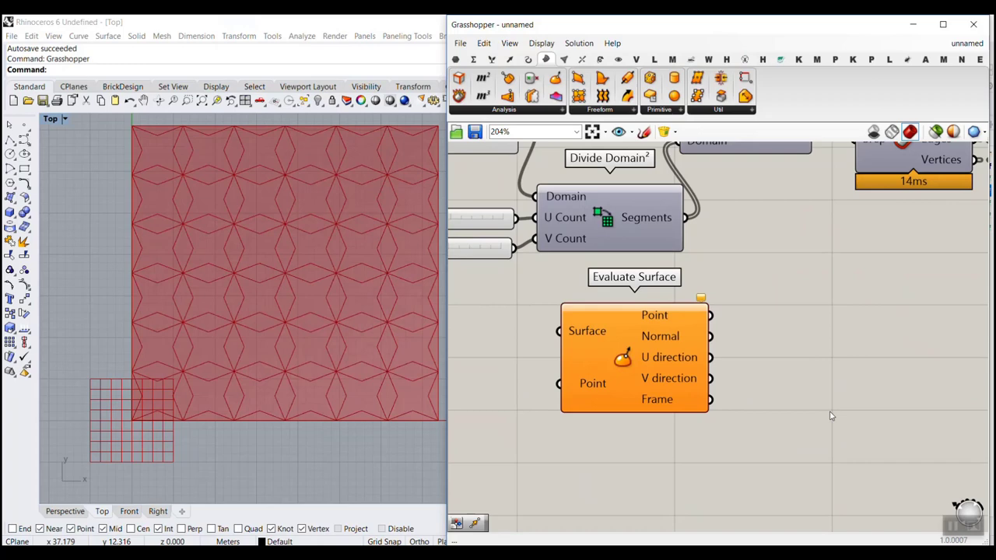
left_click_drag(645, 349, 656, 392)
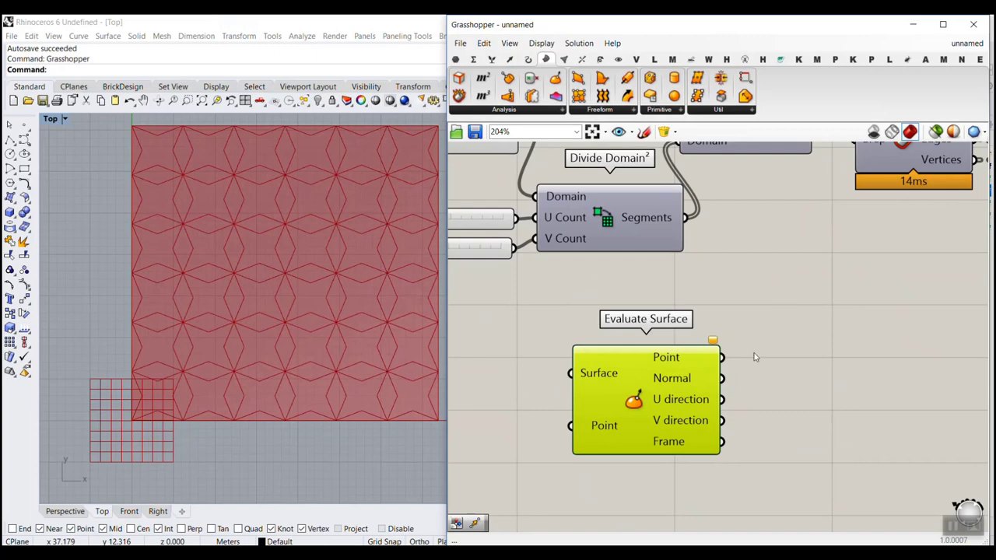
mouse_move(888, 236)
left_mouse_down()
mouse_move(938, 72)
mouse_move(948, 101)
left_mouse_up()
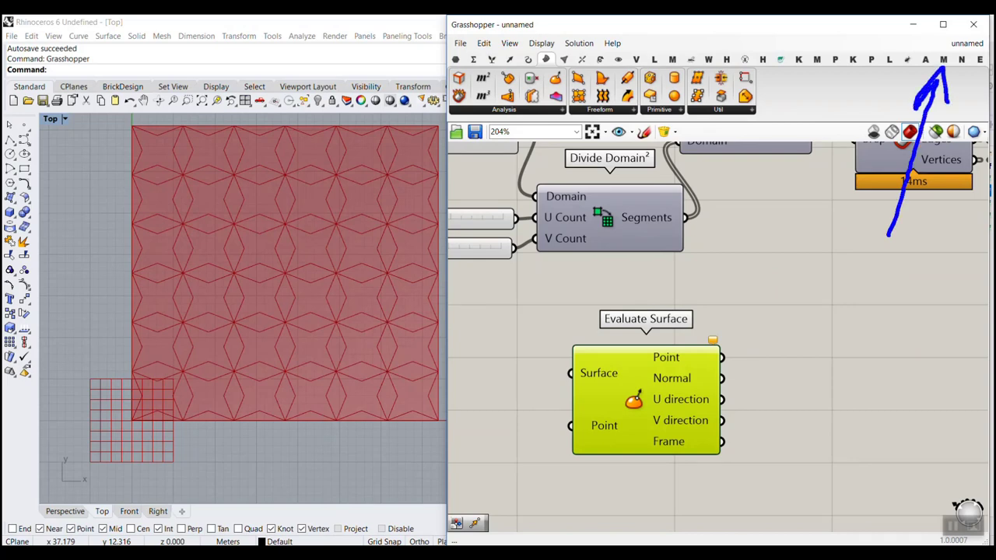
mouse_move(673, 294)
left_mouse_down()
mouse_move(691, 301)
mouse_move(742, 258)
left_mouse_up()
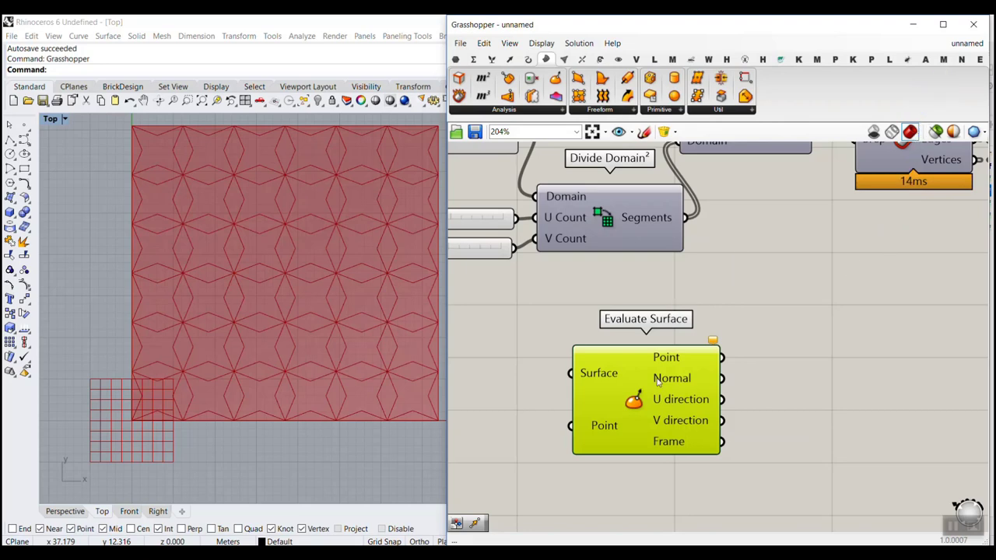
Step: Connect the Plane output of Plane Surface to Evaluate Surface's Surface input and reparameterize that input
scroll(685, 350, "down", 4)
scroll(630, 303, "up", 3)
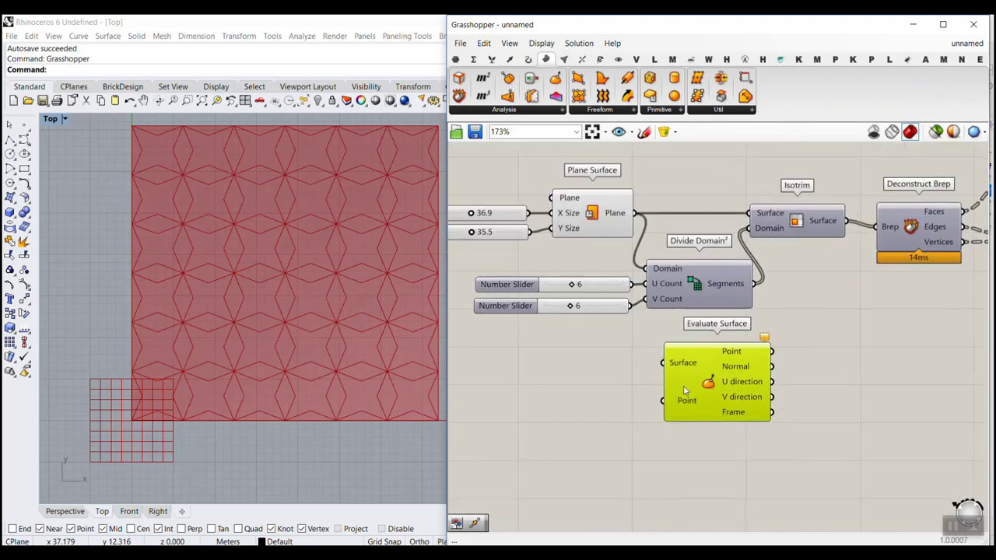
left_click_drag(625, 182, 675, 363)
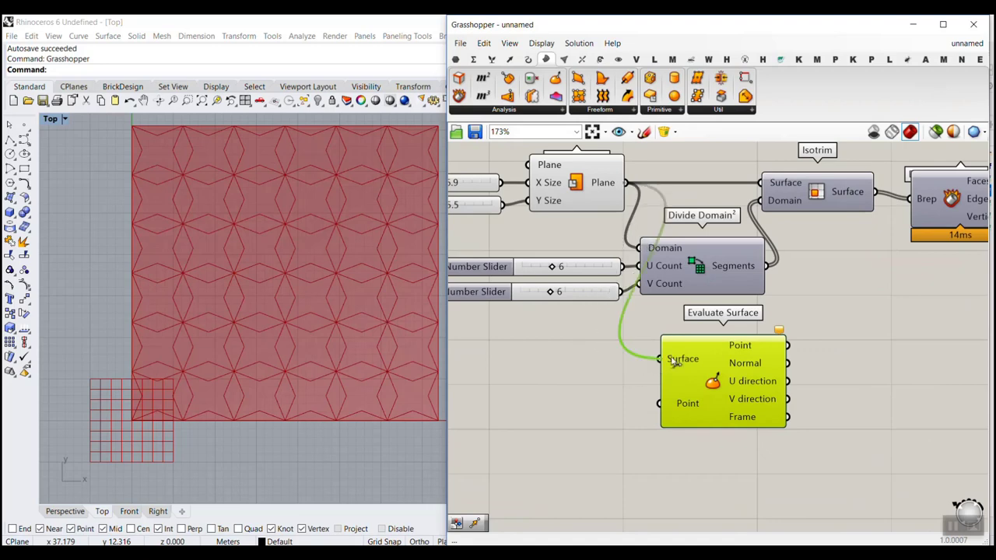
scroll(673, 359, "up", 3)
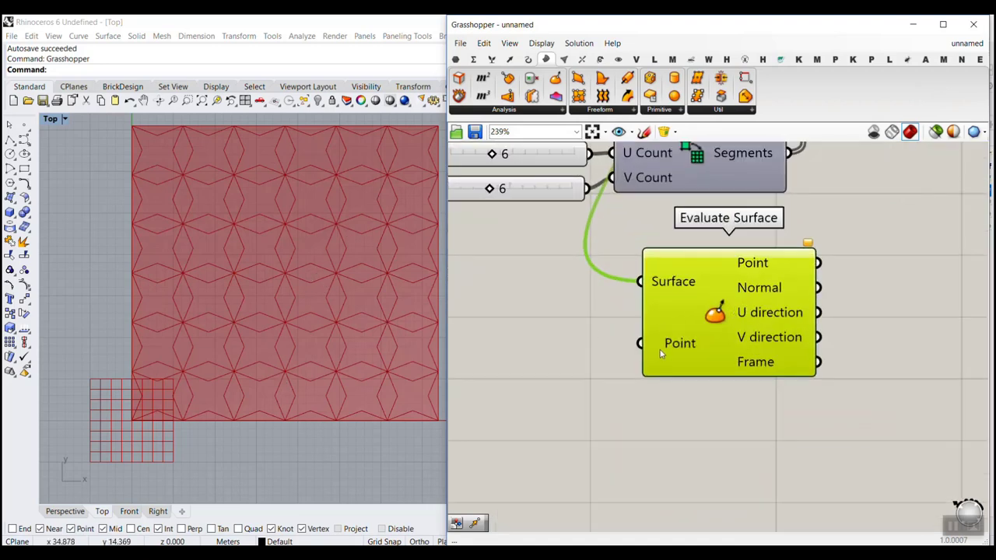
right_click(673, 283)
left_click(699, 412)
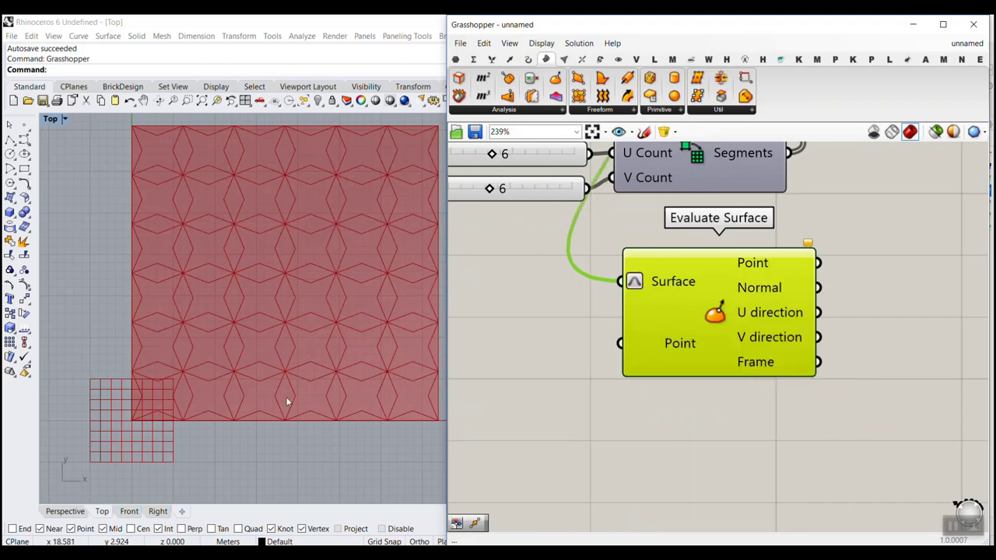
mouse_move(131, 421)
left_mouse_down()
mouse_move(411, 425)
mouse_move(413, 438)
left_mouse_up()
mouse_move(134, 421)
left_mouse_down()
mouse_move(137, 238)
mouse_move(100, 188)
mouse_move(165, 162)
left_mouse_up()
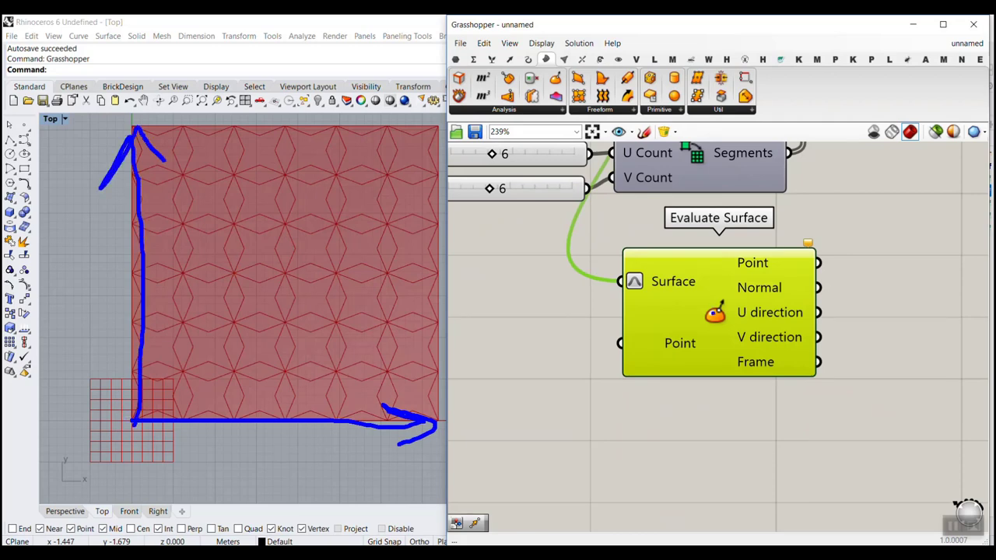
key("Escape")
Step: Add an MD Slider and position it beside Evaluate Surface, clear of its inputs
right_click_drag(552, 403, 659, 407)
double_click(615, 397)
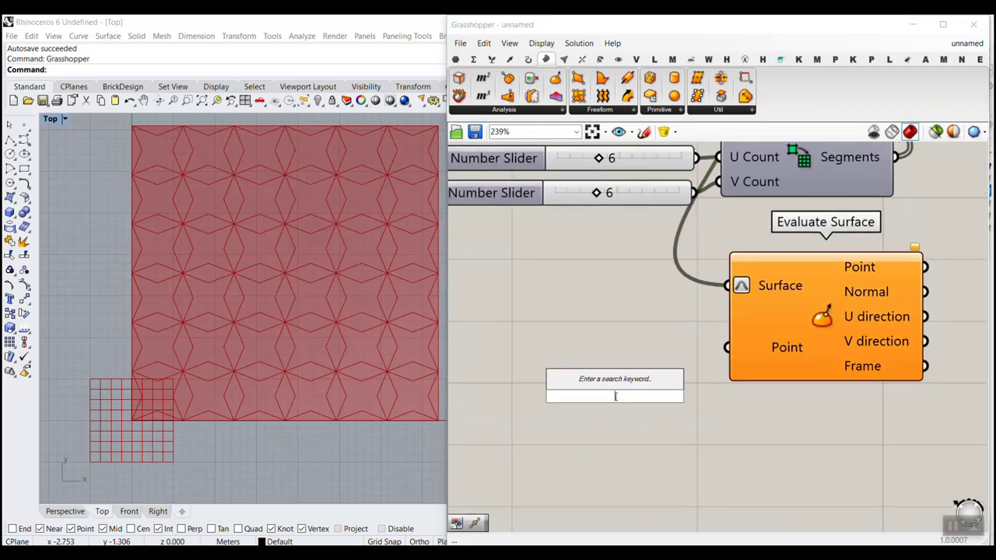
type("md")
left_click(607, 383)
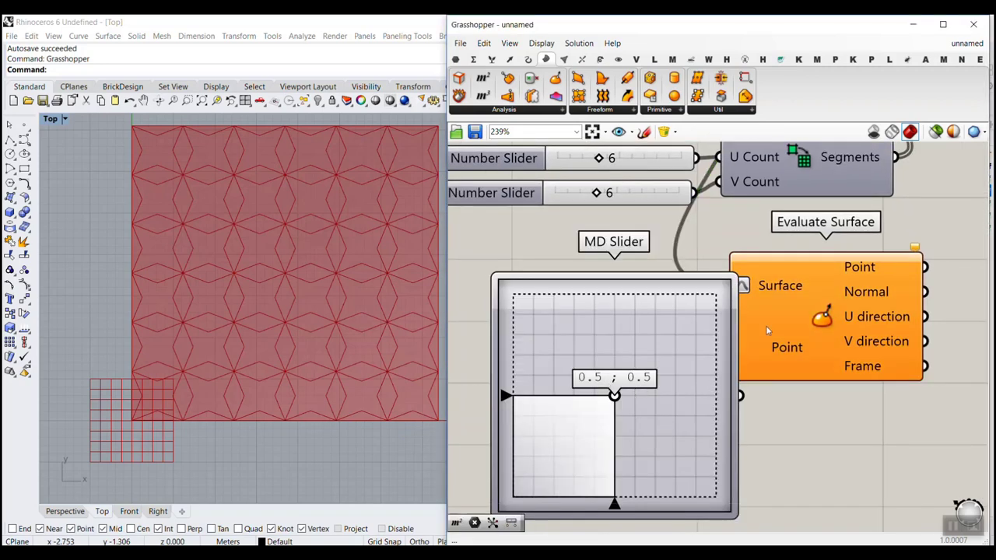
left_click_drag(701, 294, 636, 361)
scroll(637, 364, "down", 2)
mouse_move(685, 177)
left_mouse_down()
mouse_move(693, 279)
mouse_move(679, 345)
mouse_move(699, 351)
mouse_move(684, 349)
left_mouse_up()
key("ctrl+z")
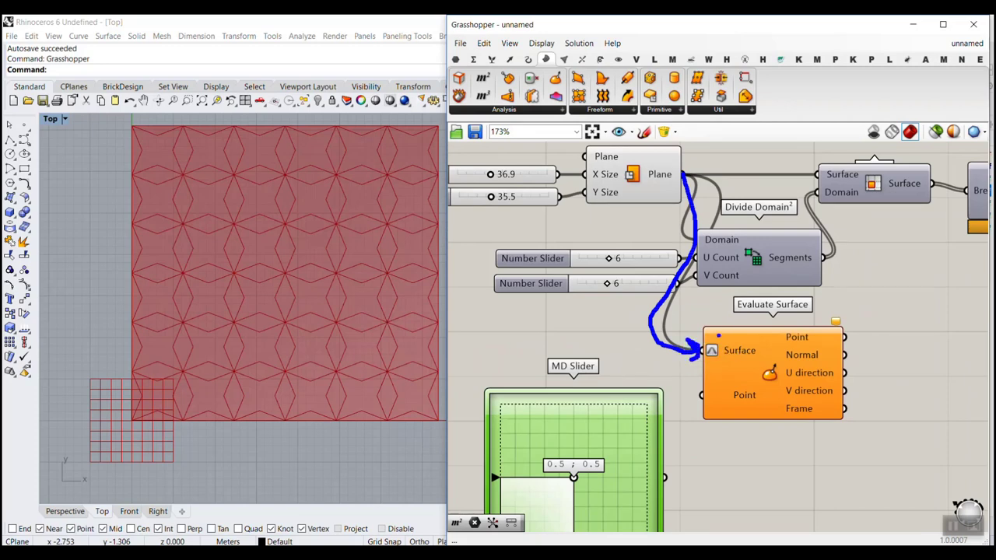
left_click_drag(682, 315, 735, 342)
mouse_move(668, 478)
left_mouse_down()
mouse_move(686, 419)
mouse_move(720, 433)
mouse_move(703, 464)
left_mouse_up()
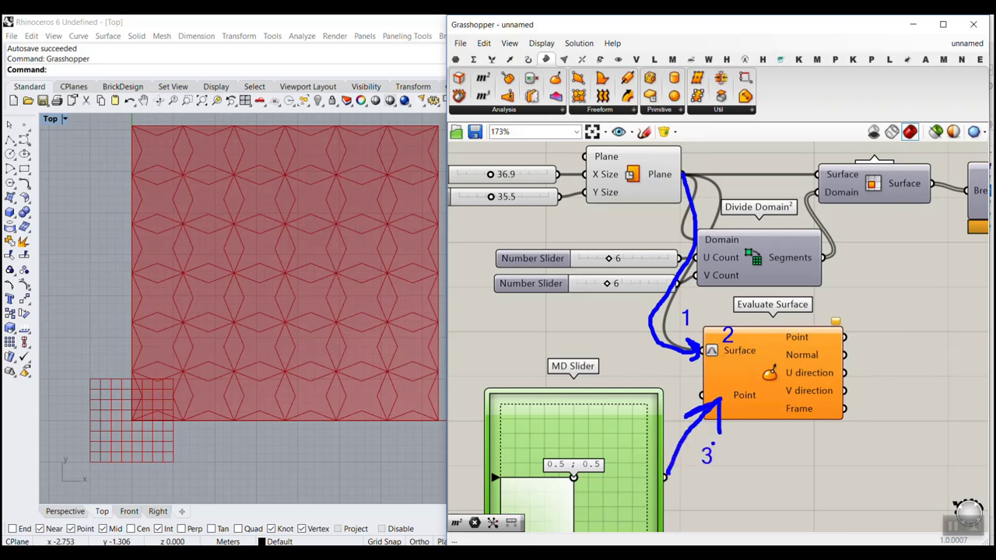
left_click_drag(646, 355, 645, 381)
left_click_drag(529, 383, 549, 366)
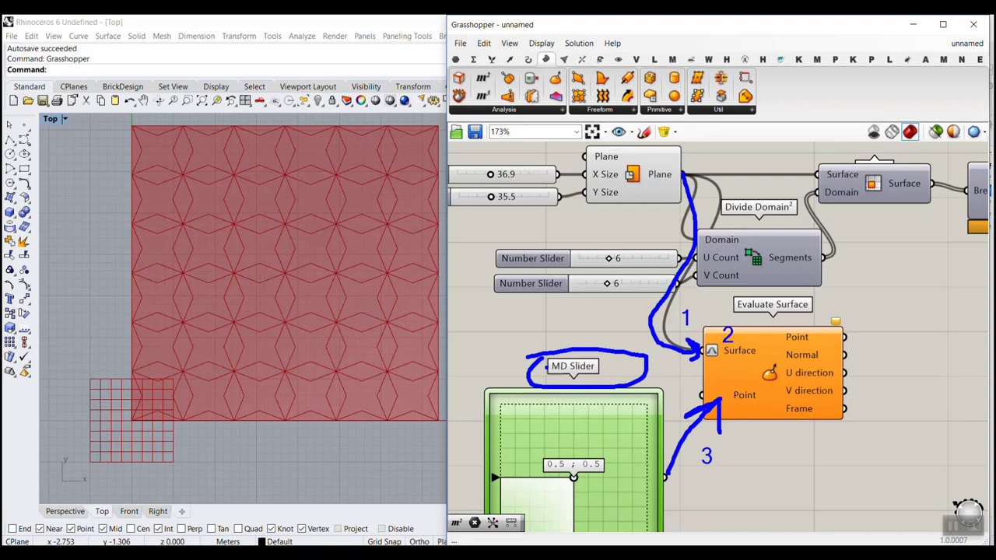
mouse_move(533, 462)
left_mouse_down()
mouse_move(580, 451)
mouse_move(569, 492)
mouse_move(545, 455)
left_mouse_up()
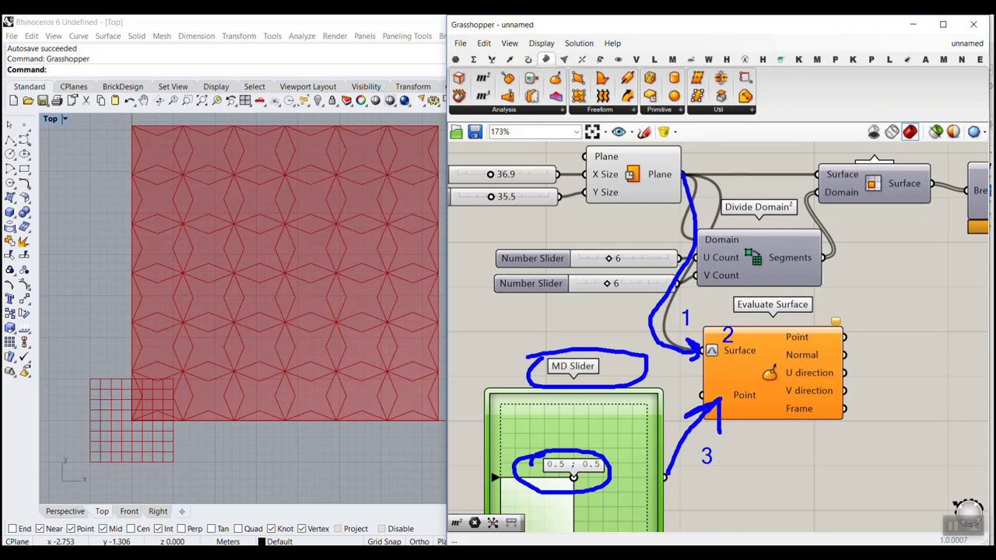
Step: Connect the MD Slider to Evaluate Surface's Point input and shift the slider's point slightly off centre
key("Escape")
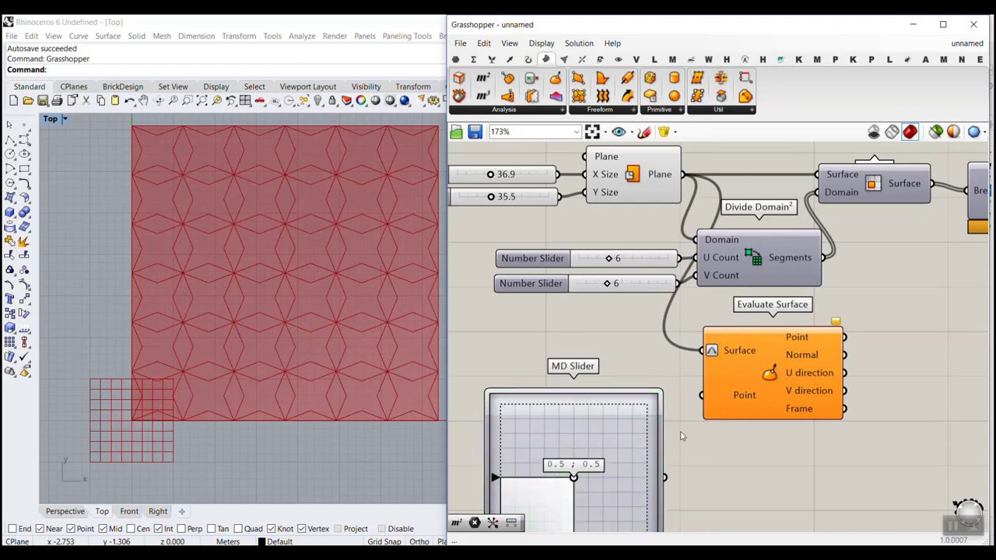
left_click_drag(667, 479, 702, 400)
right_click_drag(618, 415, 655, 319)
mouse_move(612, 382)
left_mouse_down()
mouse_move(612, 431)
mouse_move(635, 363)
mouse_move(630, 407)
mouse_move(640, 346)
mouse_move(639, 393)
mouse_move(615, 400)
mouse_move(567, 363)
mouse_move(606, 391)
left_mouse_up()
Step: Move Evaluate Surface farther from the MD Slider and reposition the attractor point slightly lower on the plane
right_click_drag(789, 313, 676, 340)
scroll(747, 303, "down", 2)
right_click_drag(747, 303, 621, 354)
left_click_drag(579, 354, 644, 354)
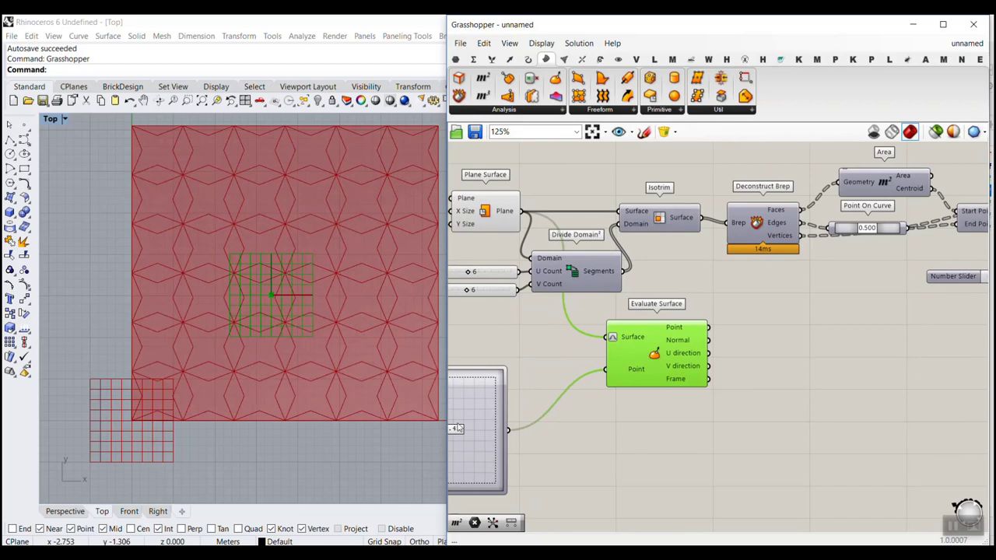
right_click_drag(459, 427, 520, 403)
left_click(472, 410)
mouse_move(472, 410)
left_mouse_down()
mouse_move(504, 411)
mouse_move(477, 416)
left_mouse_up()
Step: Move the Evaluate Surface component to the free canvas area below Deconstruct Brep and Point On Curve
right_click_drag(839, 320, 758, 383)
left_click(637, 379)
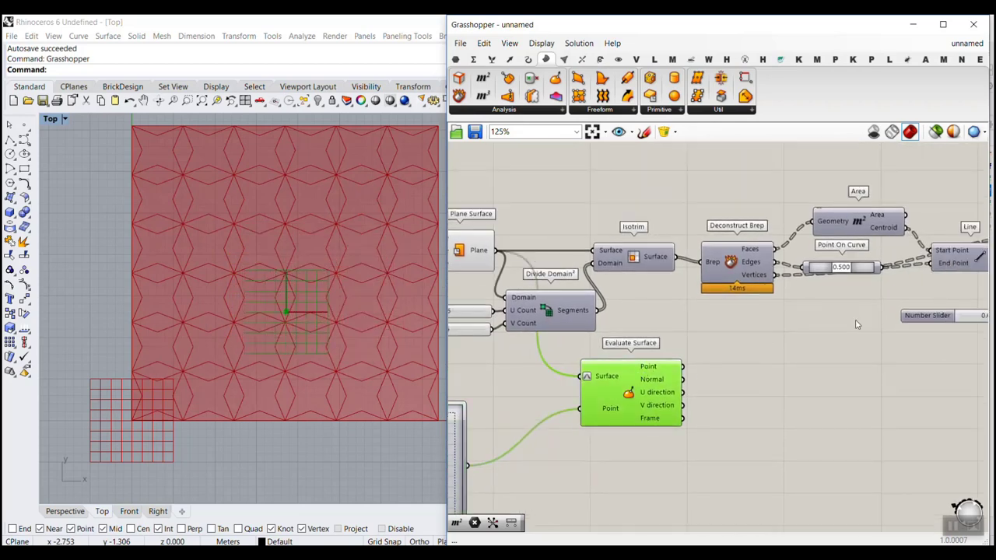
left_click_drag(642, 393, 861, 395)
right_click_drag(922, 393, 812, 402)
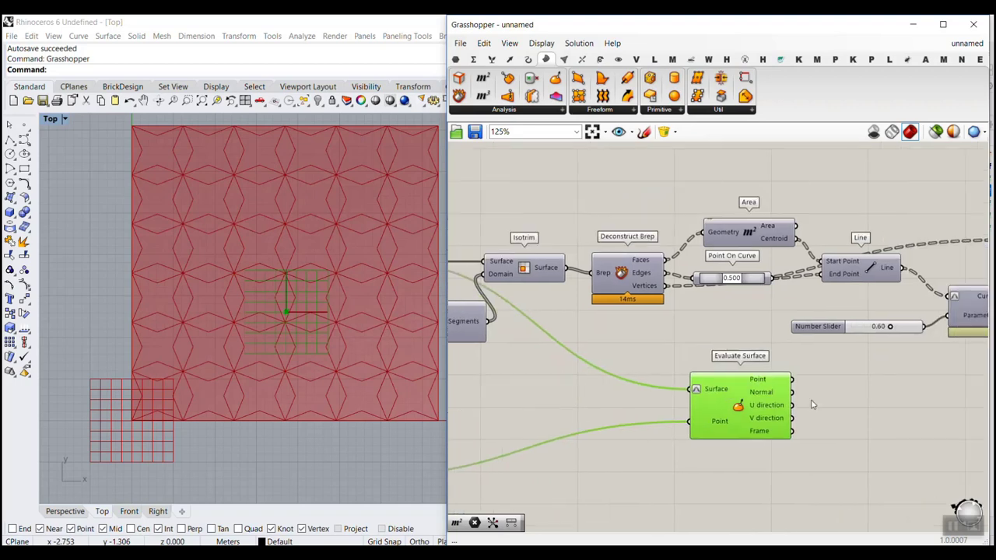
scroll(844, 378, "up", 3)
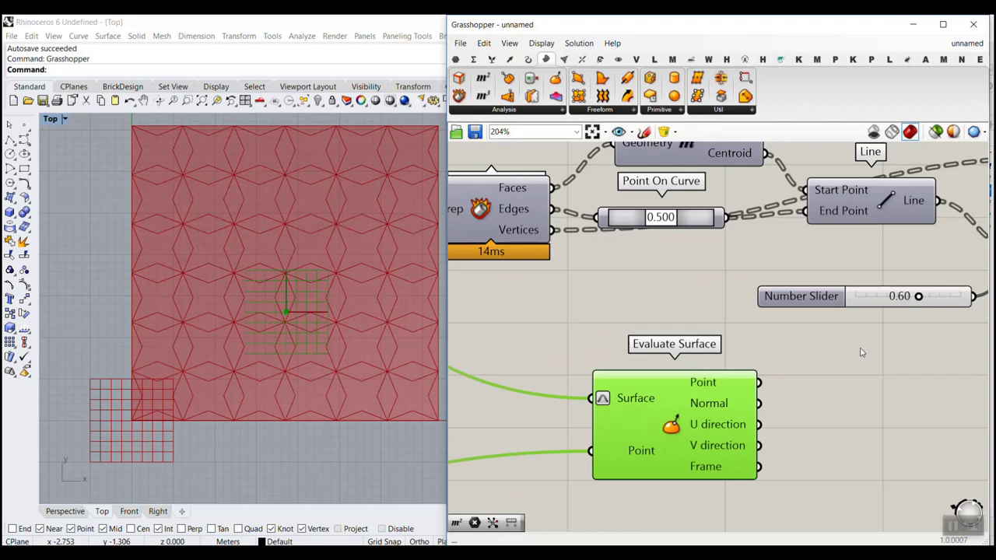
scroll(747, 312, "down", 2)
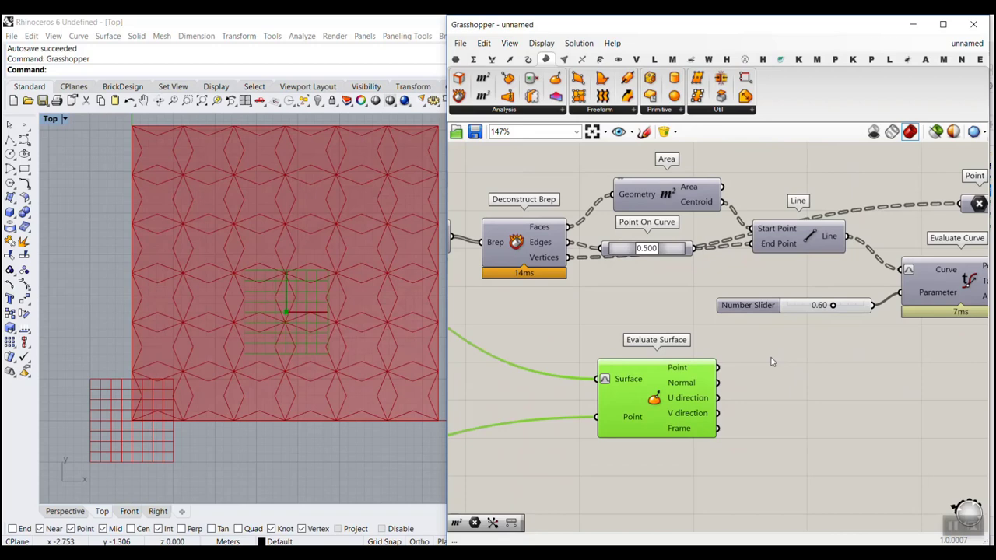
left_click_drag(665, 404, 619, 440)
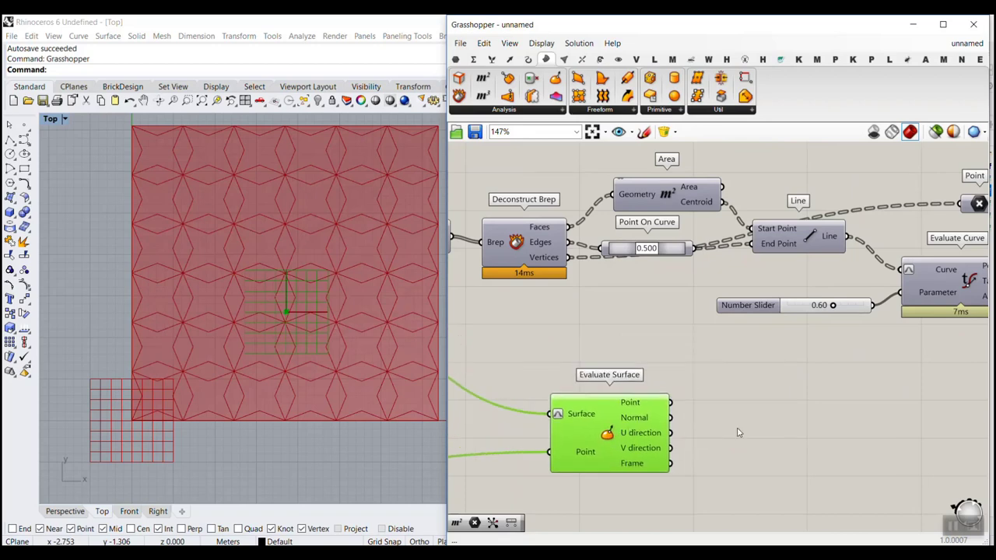
double_click(761, 410)
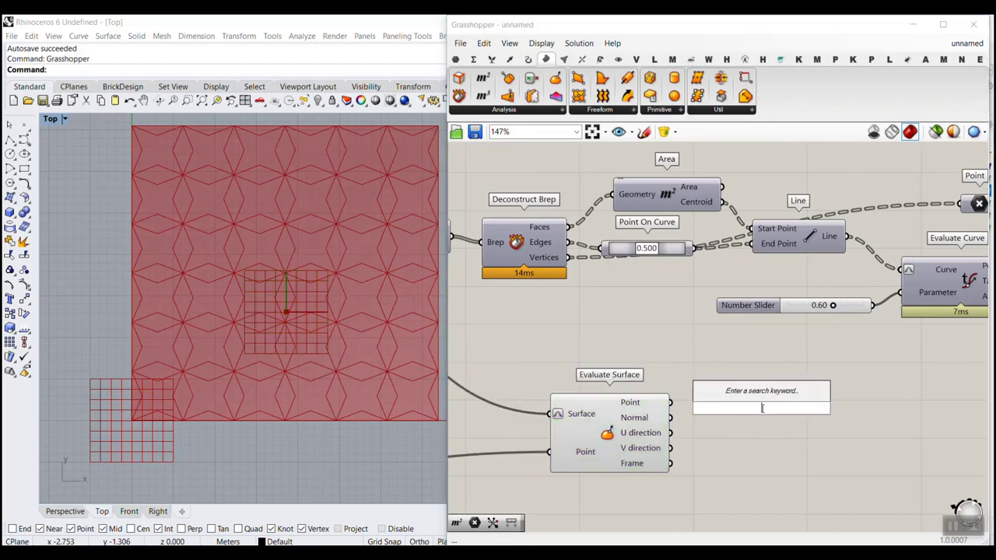
type("distam")
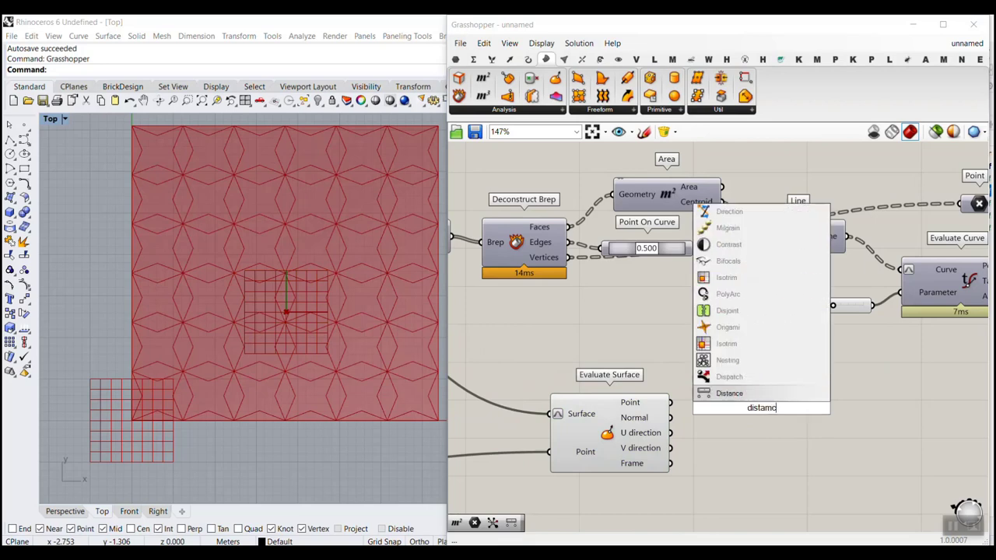
key("BackSpace")
type("nce")
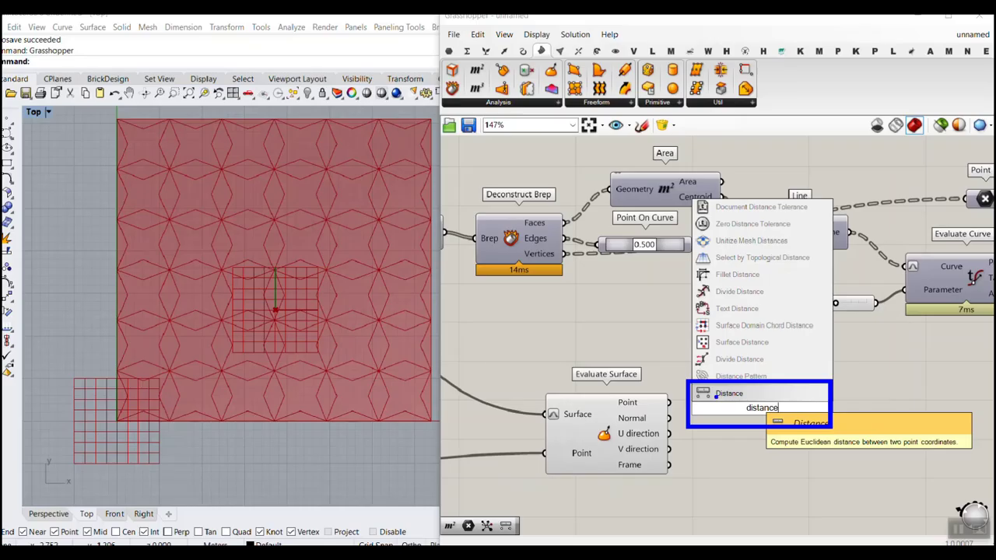
key("Escape")
Step: Place a Distance component beside the Evaluate Surface outputs
double_click(743, 401)
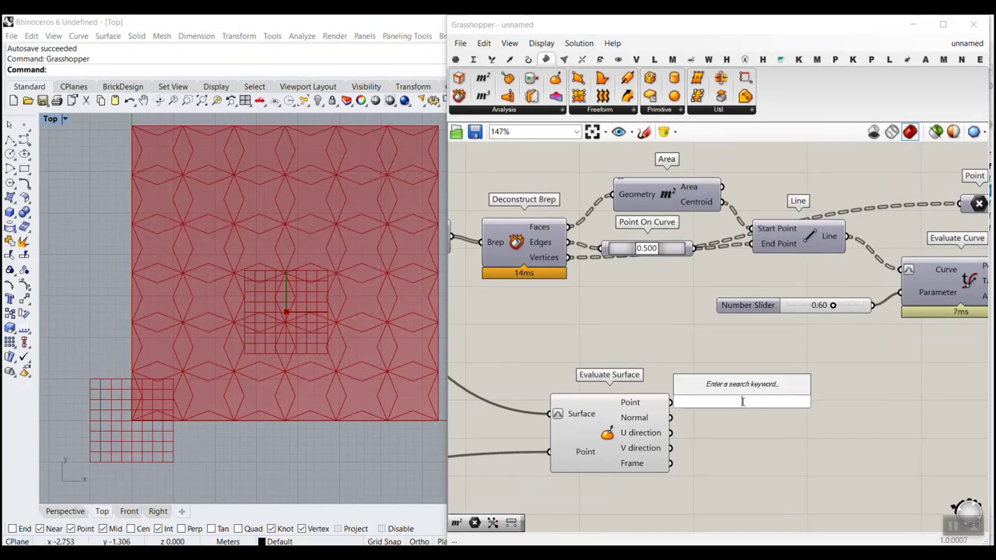
type("dist")
key("Return")
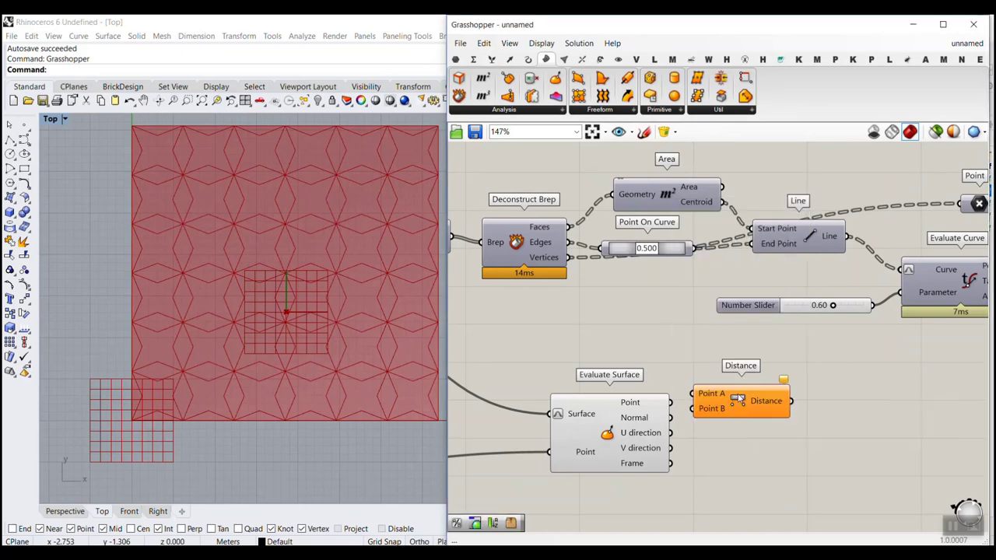
Step: Move the Distance component up and connect Evaluate Surface's Point output to its Point B input
right_click_drag(742, 400, 655, 394)
scroll(657, 394, "up", 2)
left_click_drag(624, 400, 664, 371)
left_click_drag(553, 396, 613, 381)
left_click(514, 408)
Step: Turn on the preview of the Area component and connect its Centroid output to Distance's Point A input
scroll(624, 341, "down", 2)
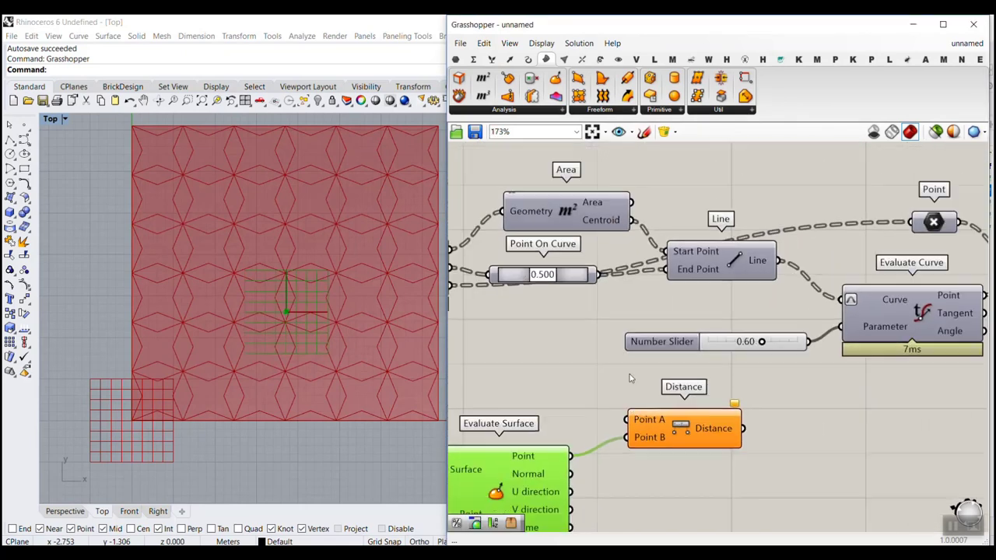
left_click(607, 225)
right_click(565, 208)
left_click(599, 231)
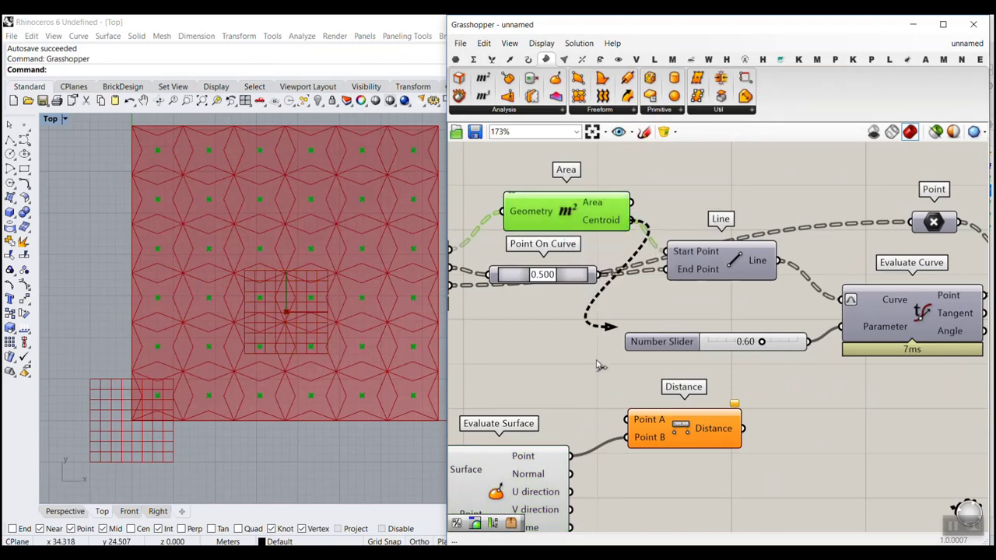
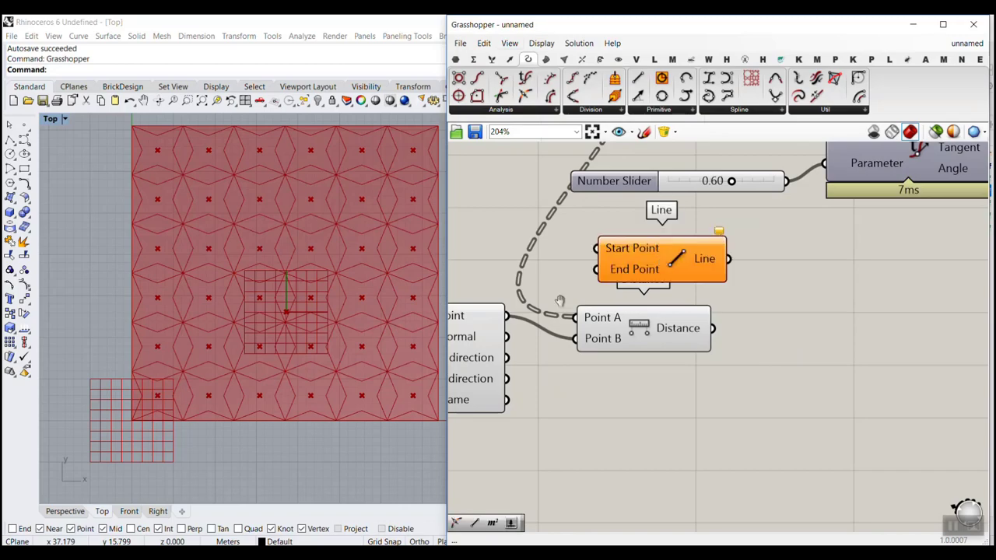
Step: Connect Area's Centroid to the Start Point and Evaluate Surface's Point to the End Point of the Line component above Distance
right_click_drag(558, 298, 604, 325)
left_click_drag(554, 341, 636, 302)
right_click_drag(622, 268, 610, 352)
scroll(616, 339, "down", 3)
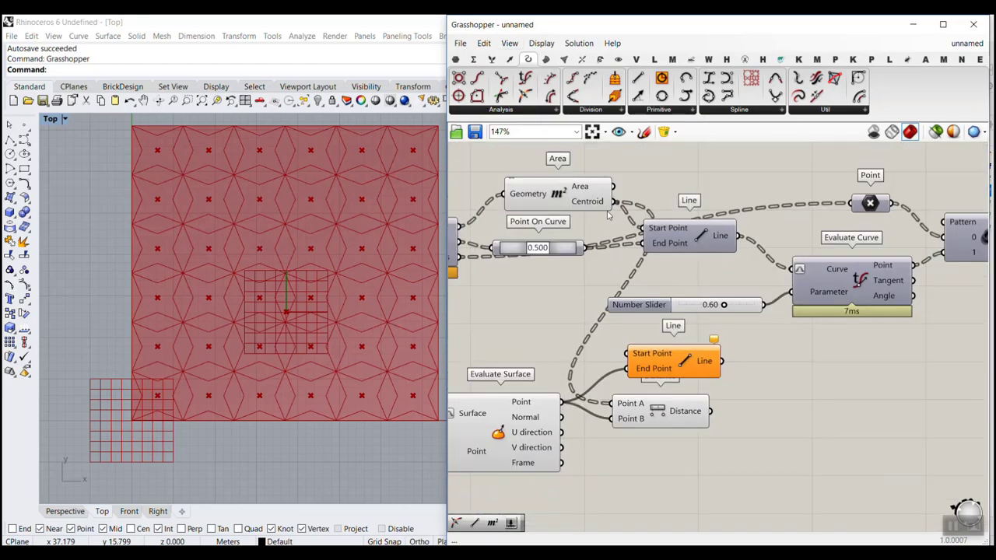
left_click_drag(613, 201, 628, 355)
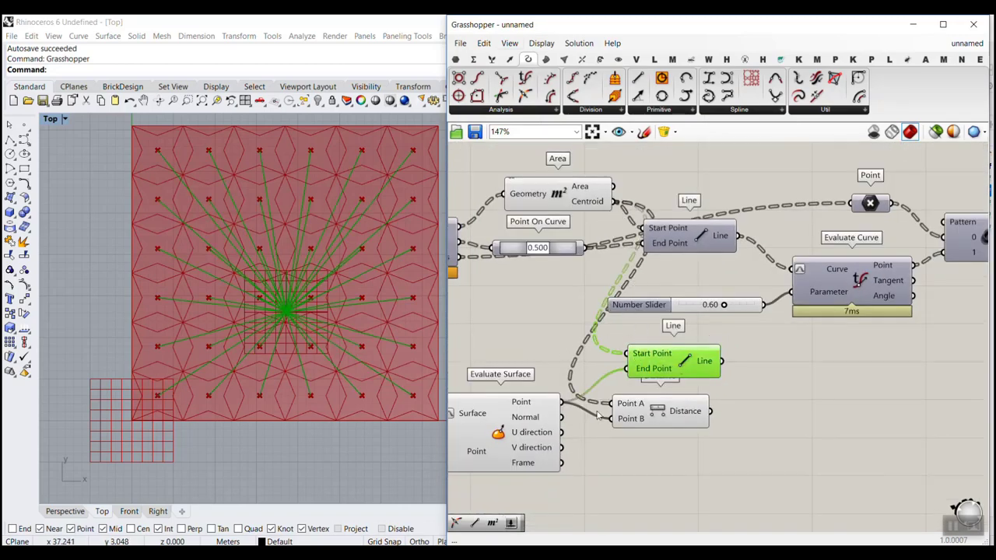
Step: Move the attractor point up and slightly left on the plane with the MD Slider
scroll(678, 369, "down", 2)
right_click_drag(480, 410, 699, 341)
scroll(511, 380, "up", 1)
right_click_drag(512, 379, 641, 357)
scroll(537, 367, "up", 4)
left_click_drag(527, 382, 512, 353)
Step: Delete the Line component above Distance that links the centroids to the attractor point
scroll(604, 304, "down", 4)
right_click_drag(830, 294, 499, 329)
scroll(807, 262, "up", 2)
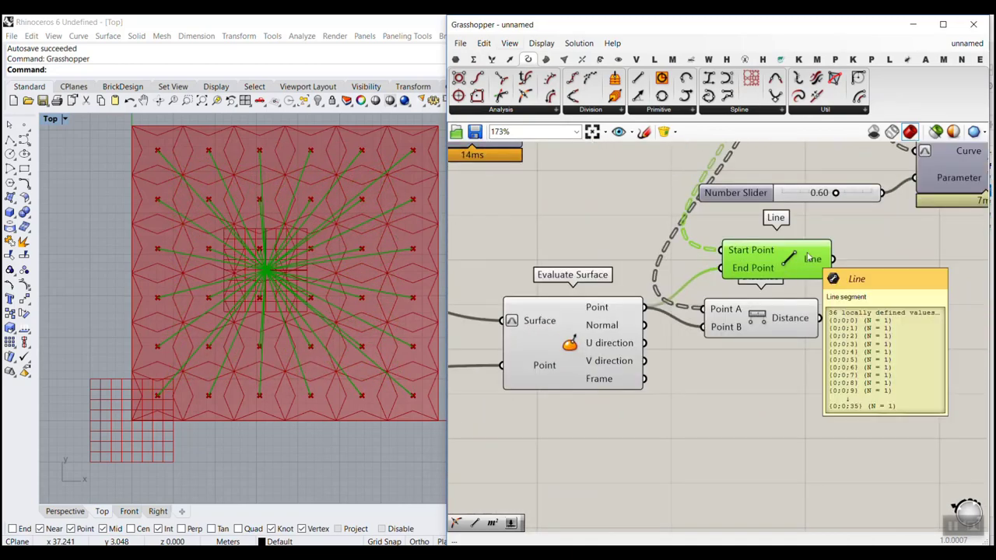
key("Delete")
right_click_drag(848, 345, 815, 371)
double_click(815, 371)
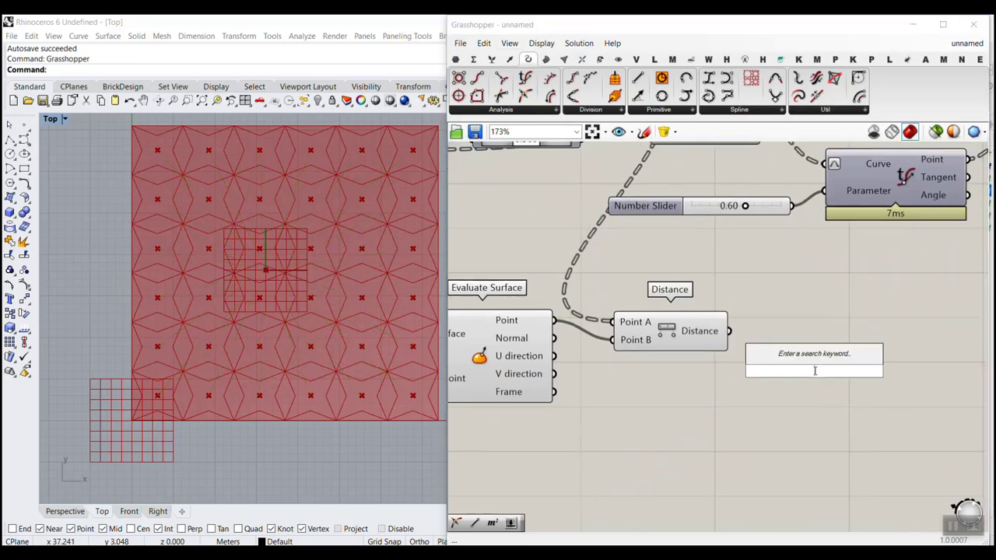
type("rem")
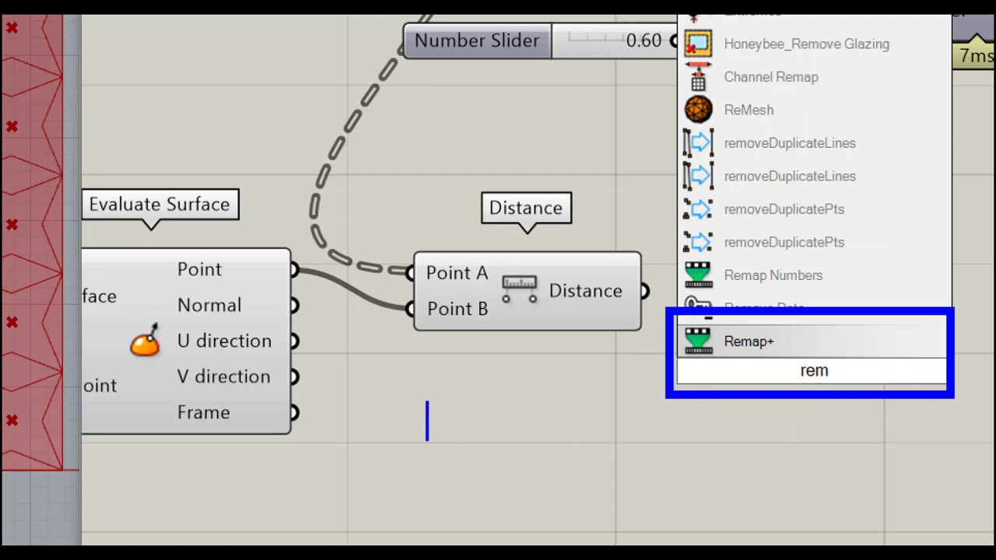
type("bit.")
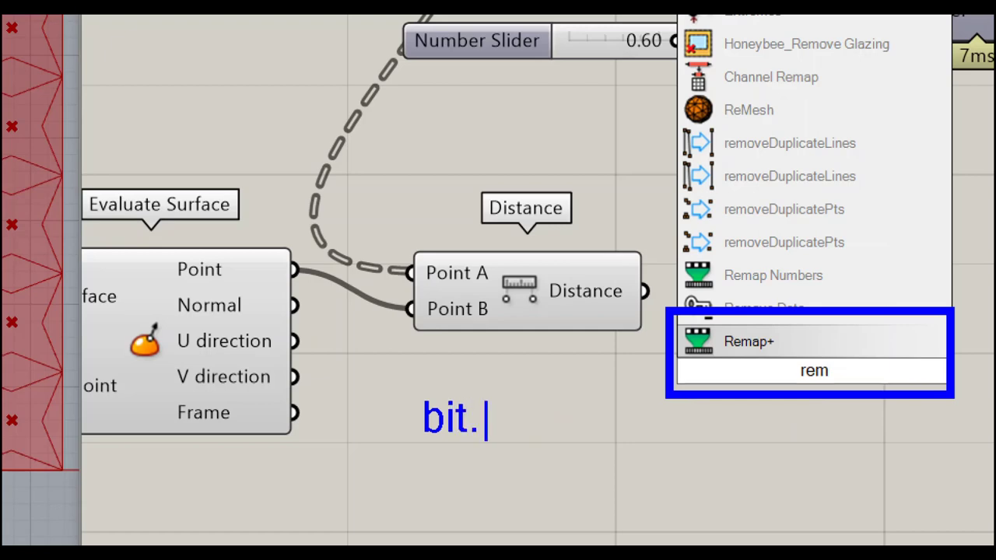
type("ly/")
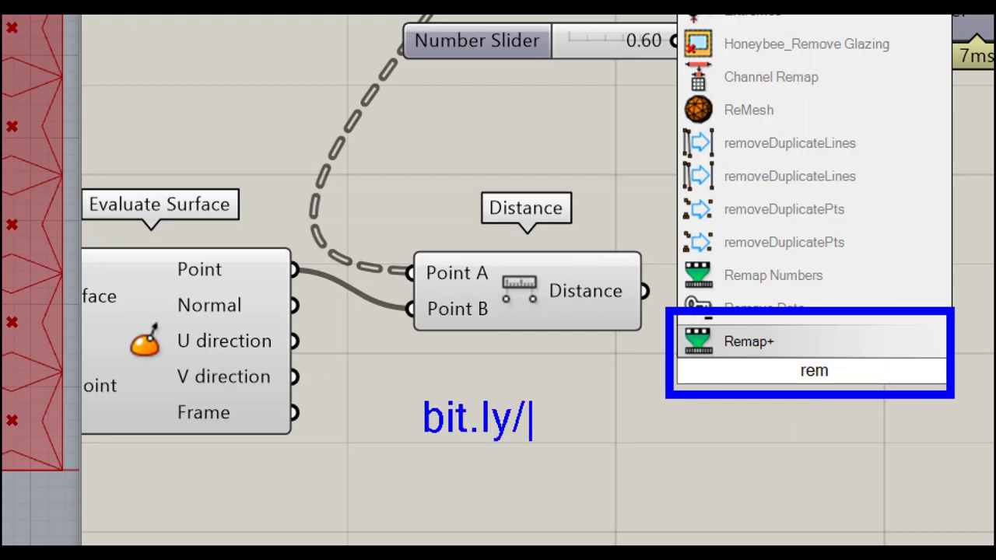
type("rema")
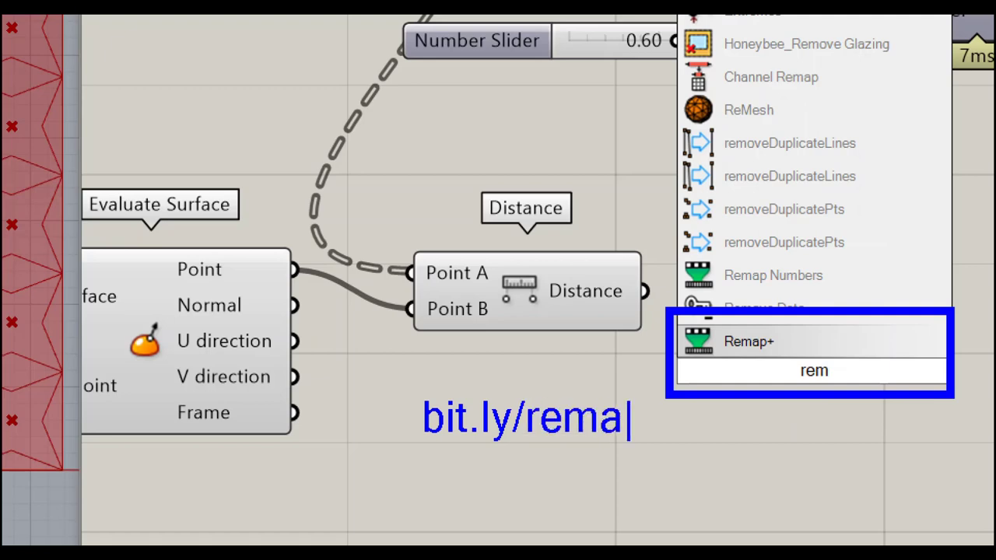
type("pplus")
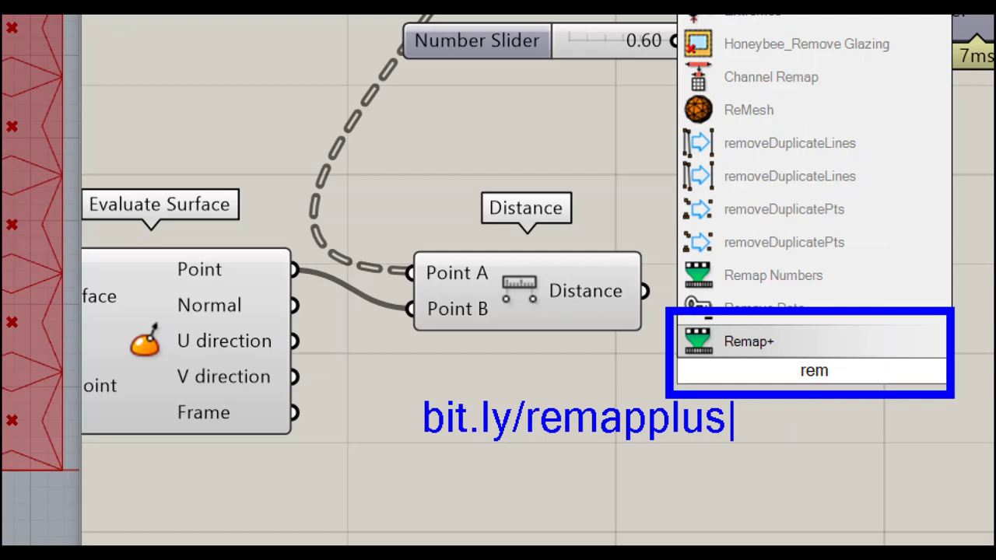
key("Return")
type("b")
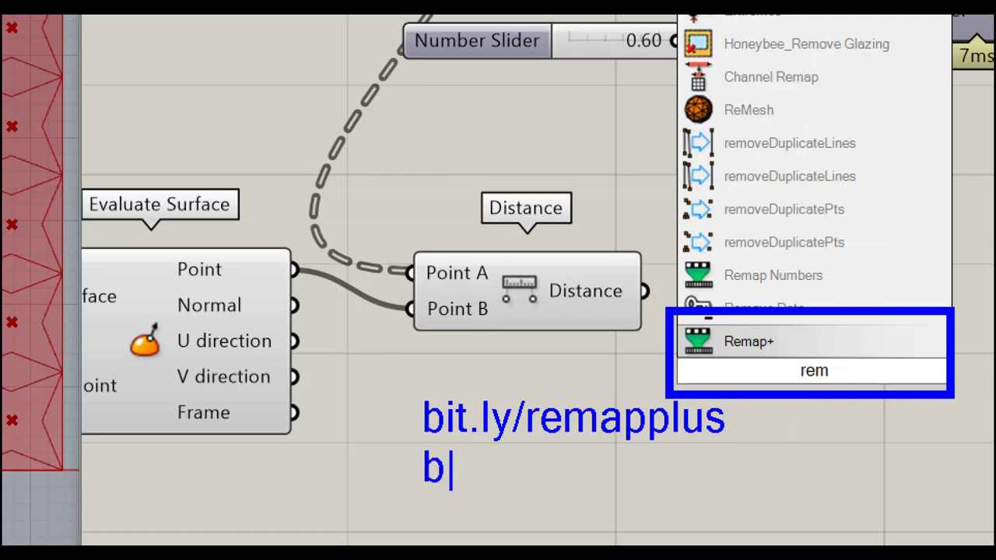
type("it.l")
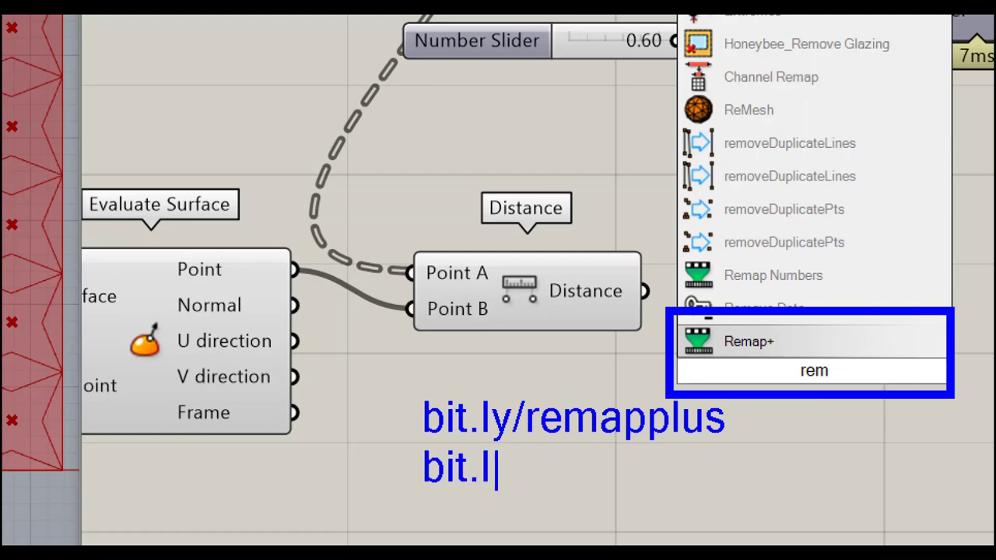
type("y/remapexam")
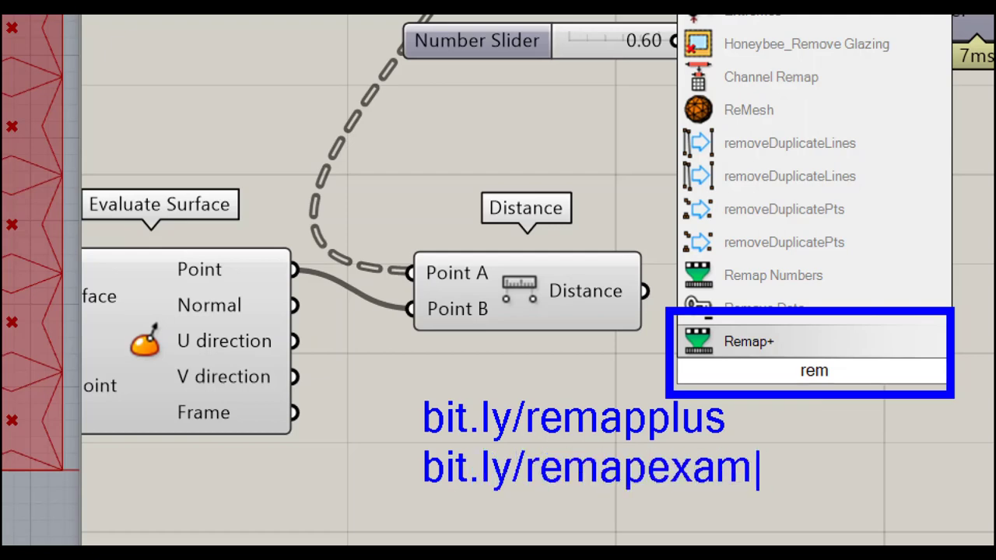
type("ple")
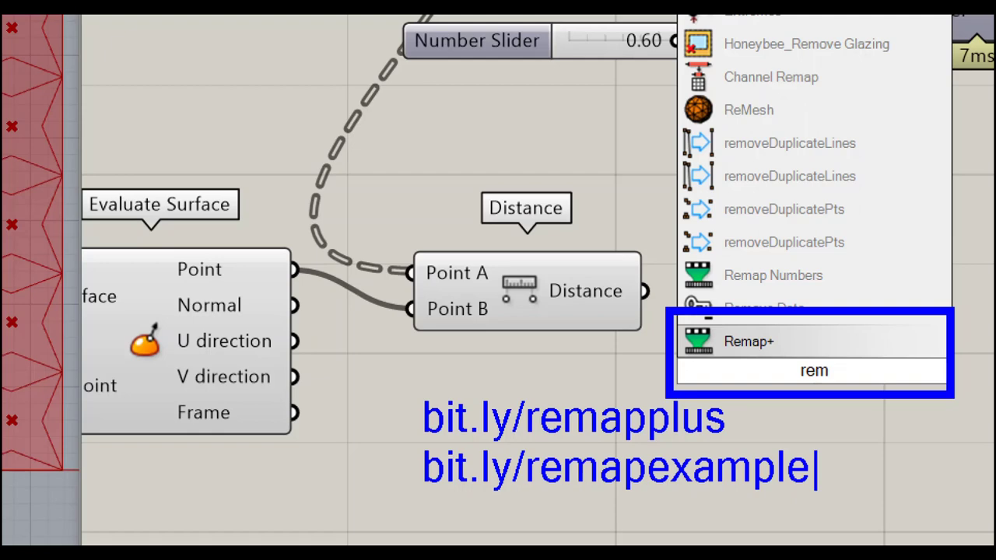
key("Escape")
mouse_move(669, 263)
left_mouse_down()
mouse_move(682, 256)
mouse_move(861, 293)
mouse_move(615, 282)
mouse_move(692, 261)
left_mouse_up()
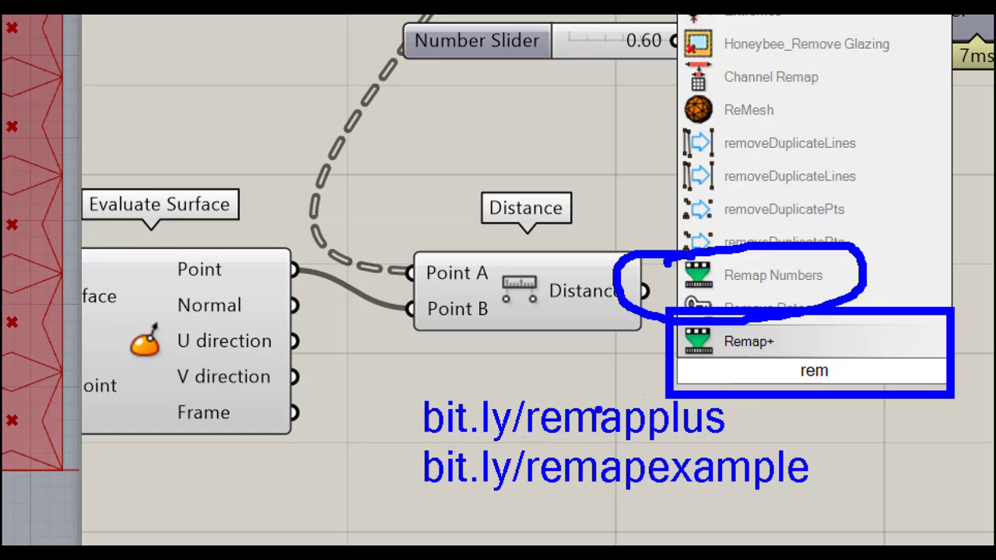
key("Escape")
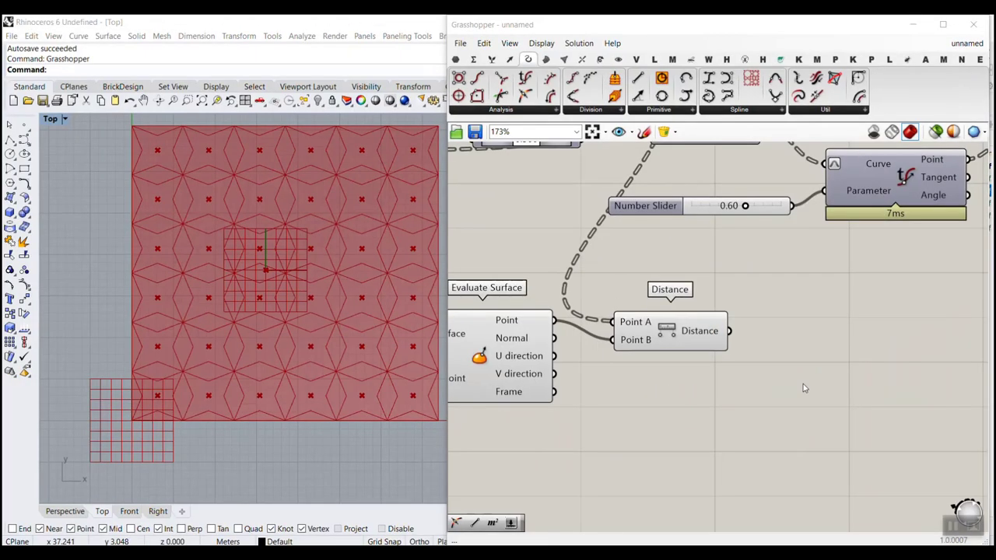
Step: Place a Remap+ component after Distance and connect the Distance output to its data input
double_click(822, 333)
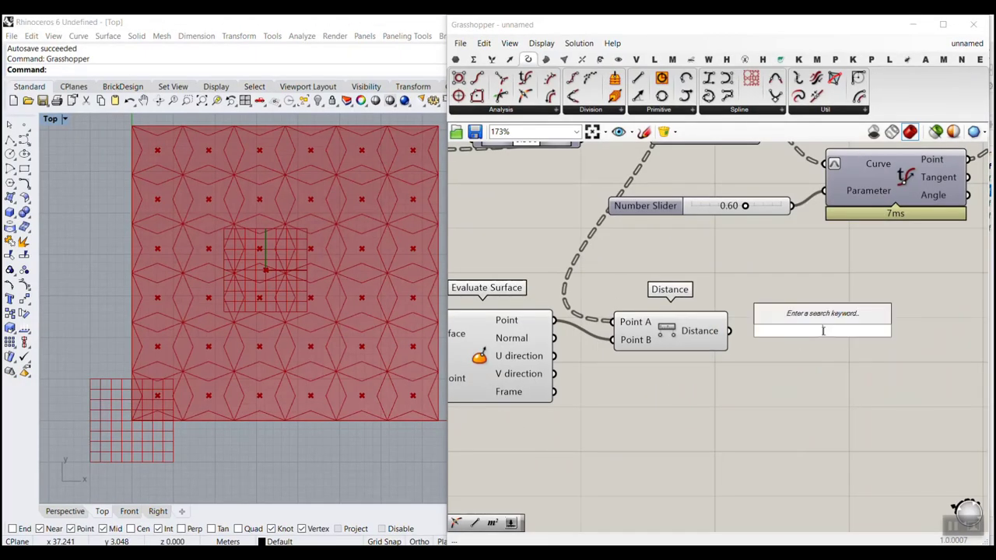
type("rem")
key("Return")
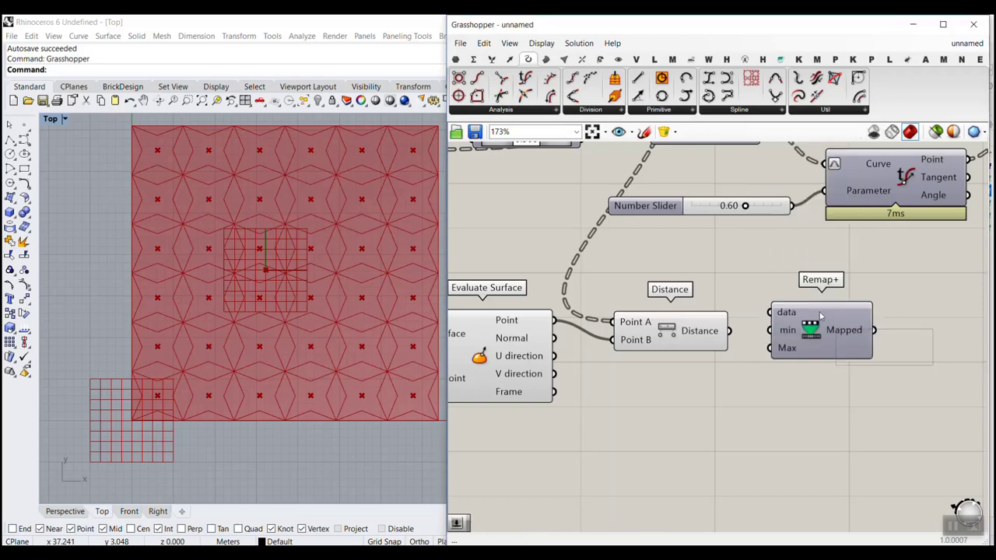
scroll(748, 342, "up", 3)
right_click_drag(730, 326, 661, 297)
left_click_drag(662, 294, 707, 267)
scroll(736, 327, "up", 2)
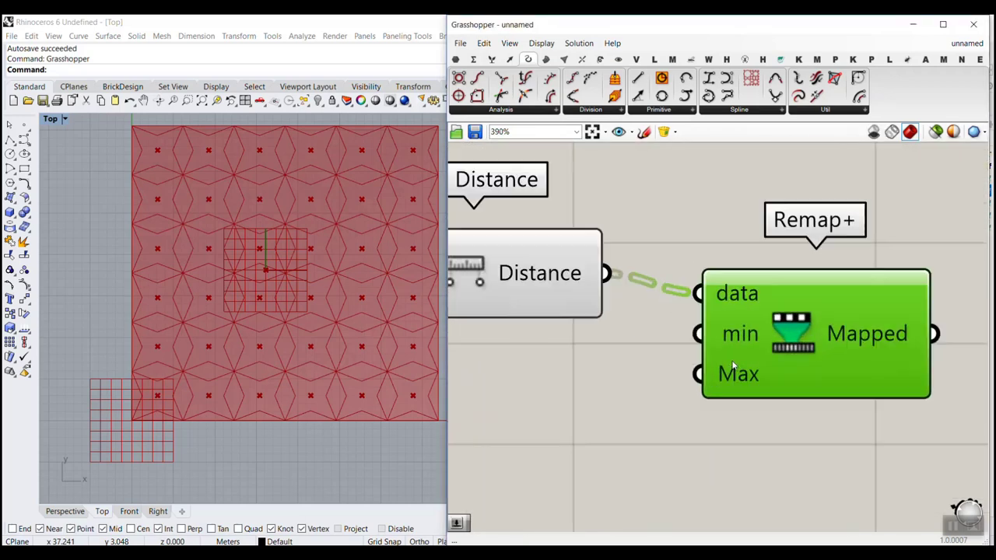
Step: Set the number slider feeding Evaluate Curve's Parameter input to 0.53
scroll(733, 353, "down", 2)
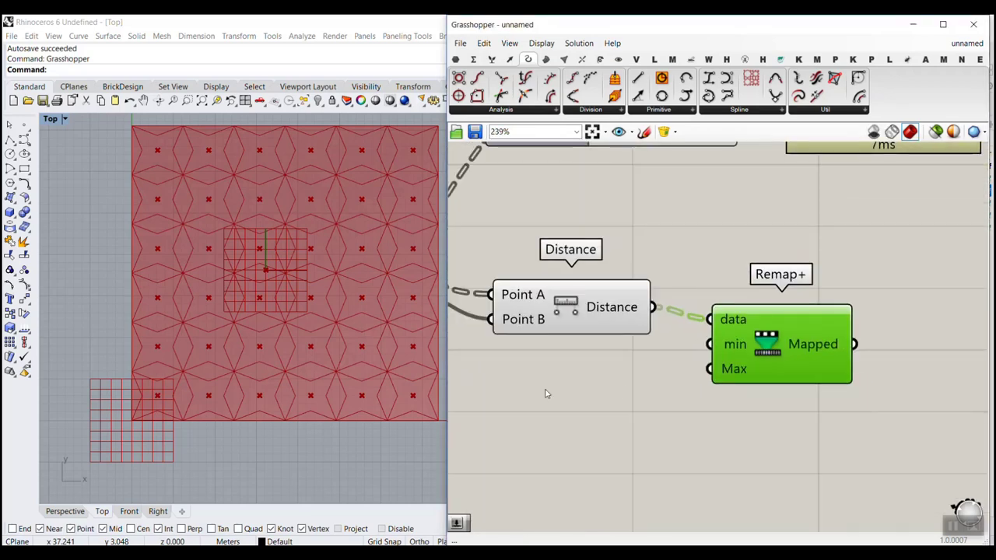
scroll(731, 343, "down", 2)
scroll(699, 291, "up", 3)
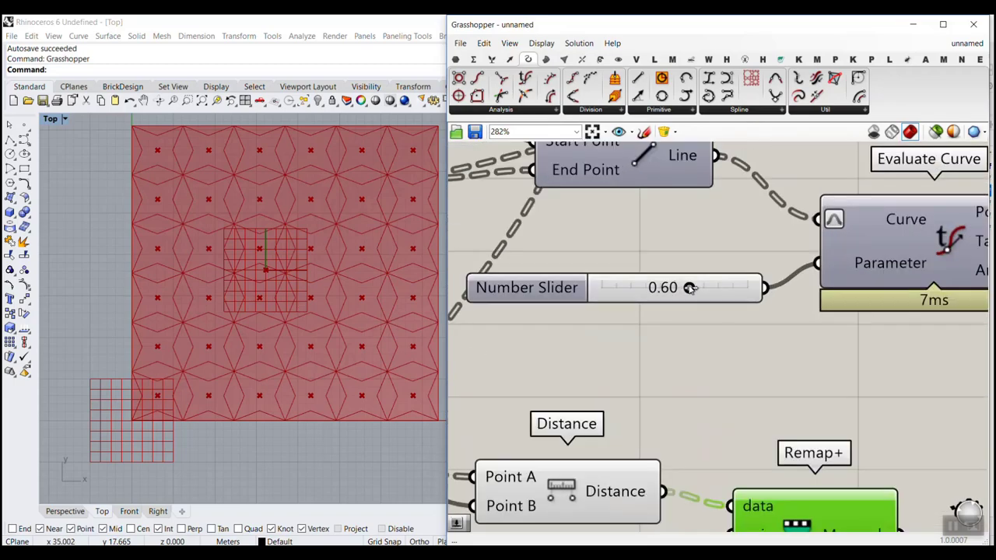
mouse_move(692, 288)
left_mouse_down()
mouse_move(656, 288)
mouse_move(680, 288)
left_mouse_up()
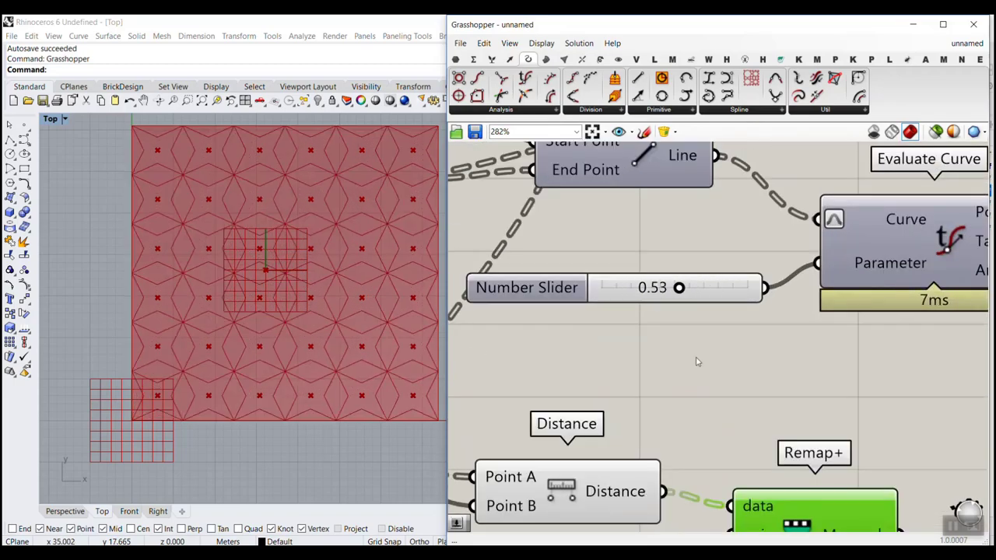
right_click_drag(745, 462, 685, 258)
scroll(671, 261, "down", 3)
scroll(671, 260, "up", 3)
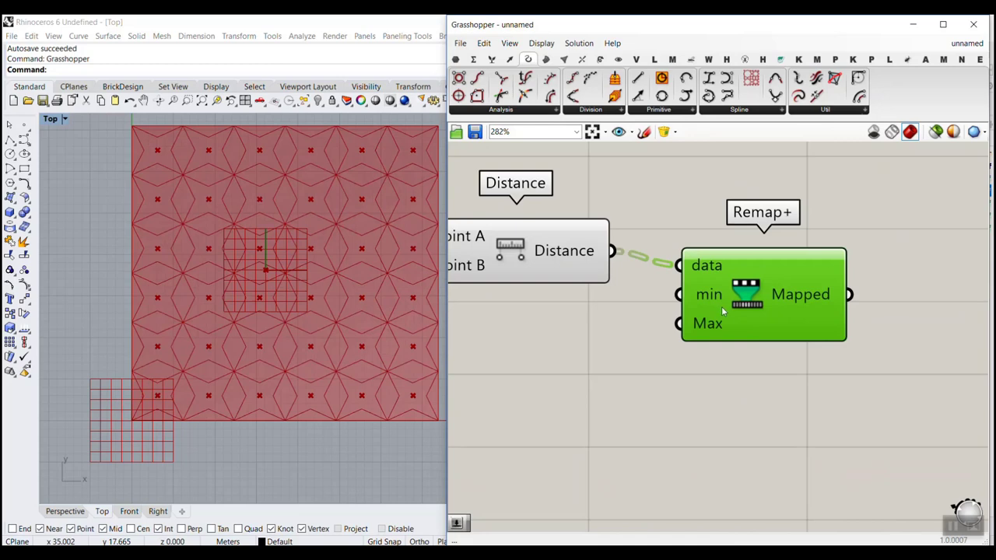
Step: Reposition the Remap+ component beside Distance and flatten its data input
left_click_drag(721, 307, 709, 294)
mouse_move(684, 298)
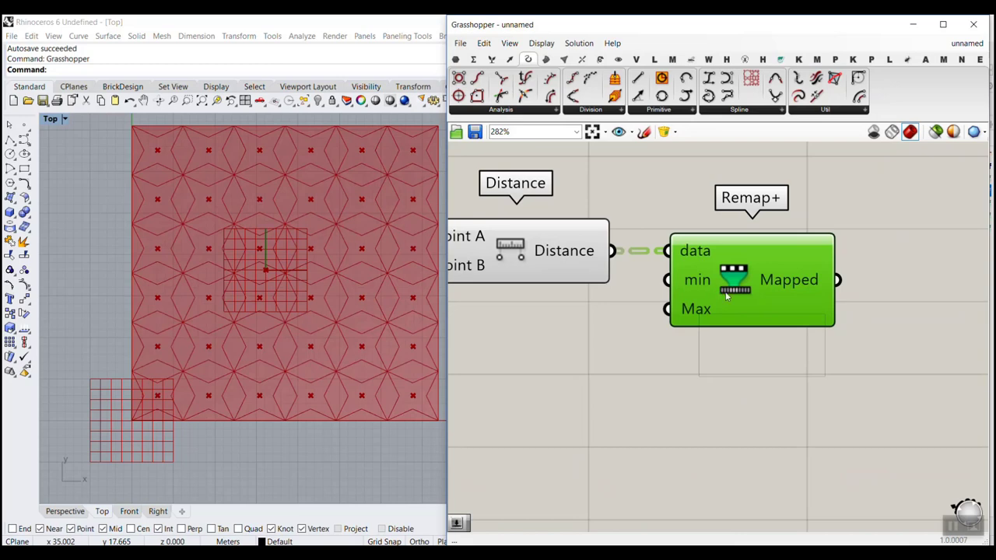
left_click_drag(748, 291, 764, 341)
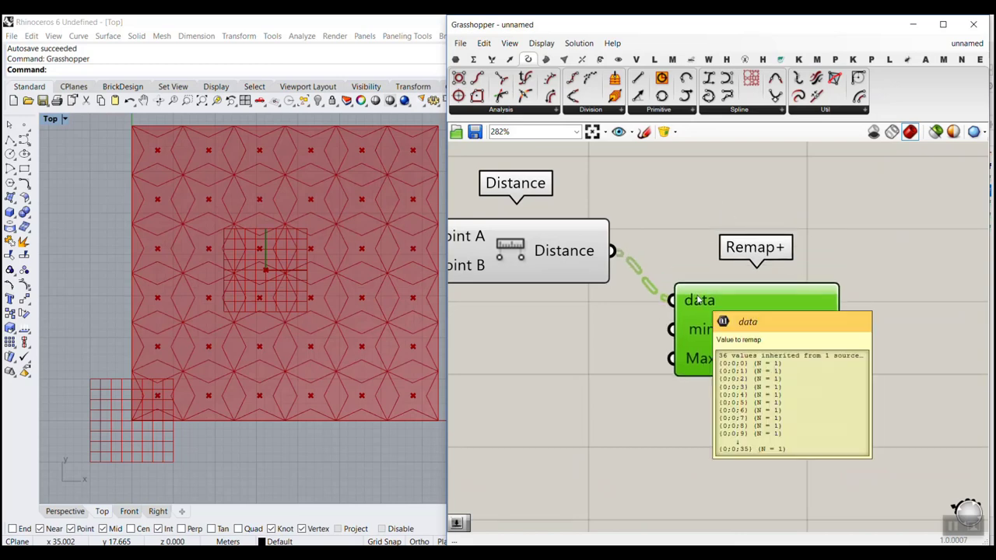
left_click_drag(709, 314, 775, 320)
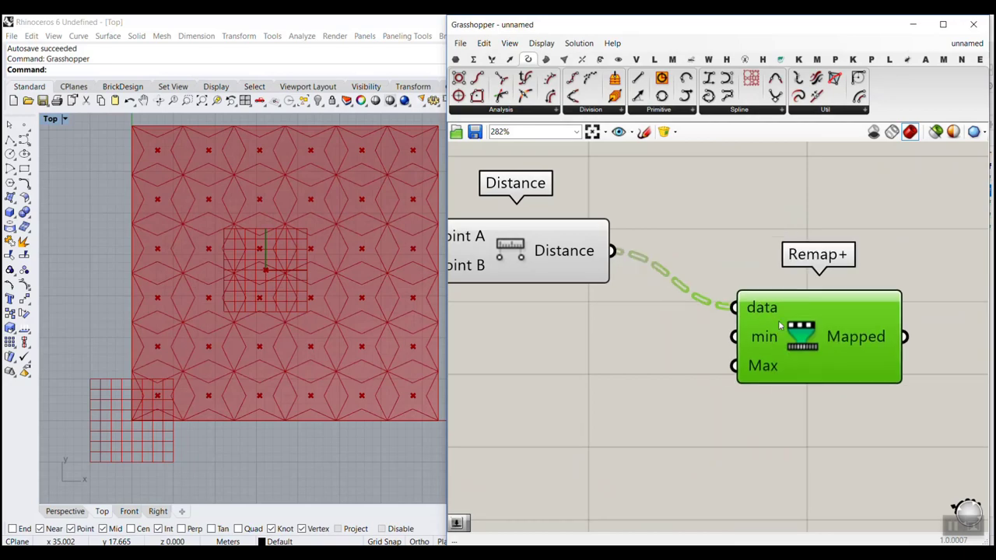
right_click(773, 310)
left_click(791, 384)
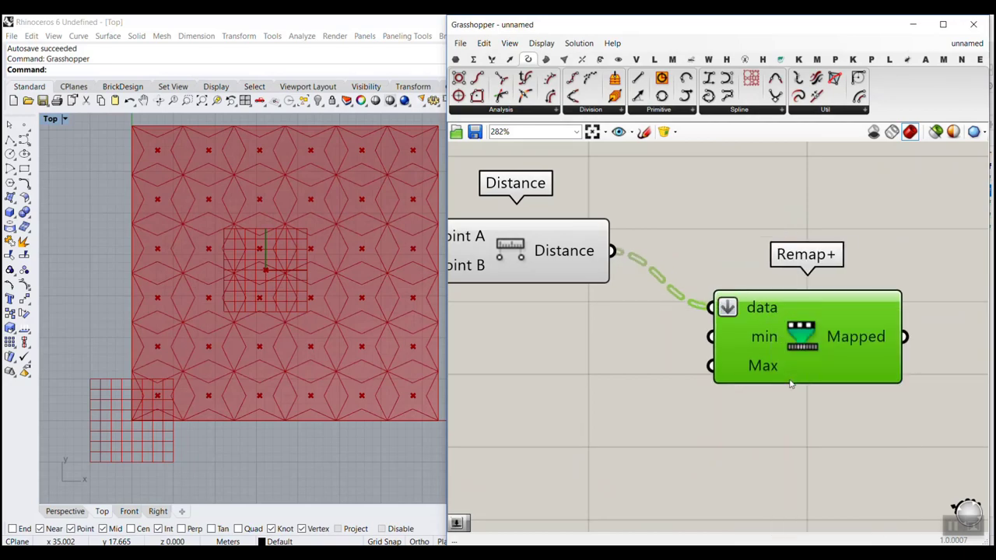
mouse_move(749, 311)
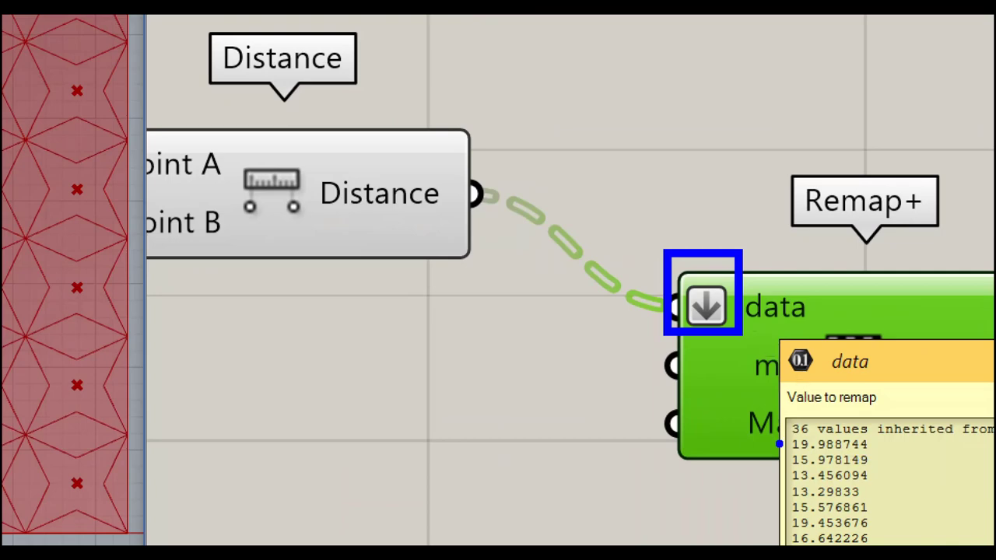
mouse_move(780, 437)
left_mouse_down()
mouse_move(866, 420)
mouse_move(918, 543)
mouse_move(778, 545)
left_mouse_up()
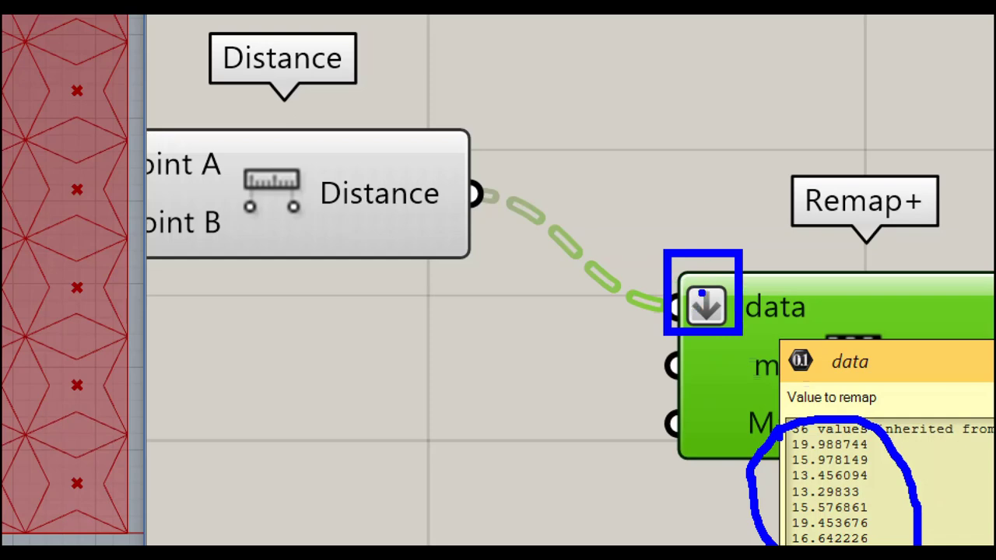
mouse_move(759, 198)
left_mouse_down()
mouse_move(782, 146)
mouse_move(880, 45)
left_mouse_up()
mouse_move(829, 70)
left_mouse_down()
mouse_move(857, 53)
mouse_move(875, 89)
left_mouse_up()
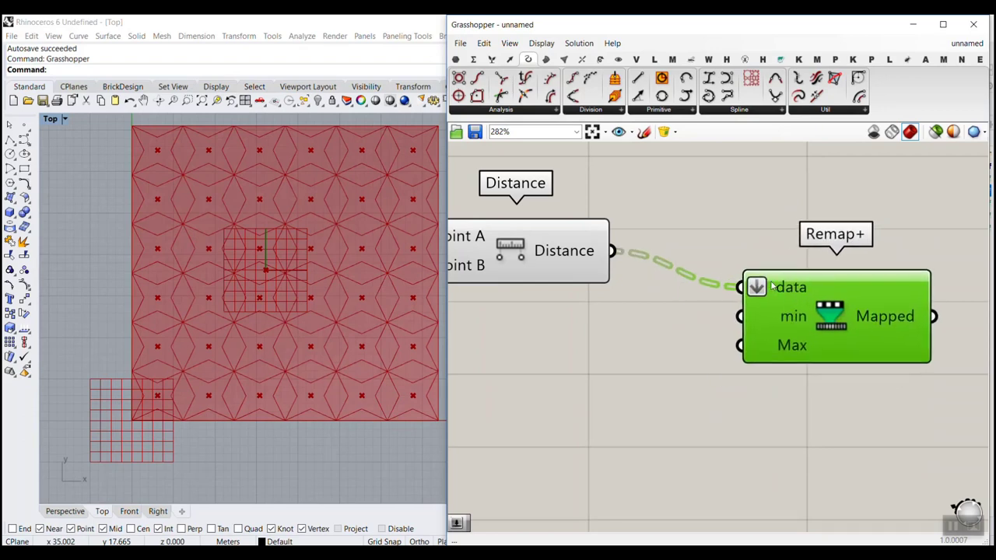
Step: Place a number slider before Remap+, set it to 0.1 and connect it to the min input
scroll(765, 295, "up", 3)
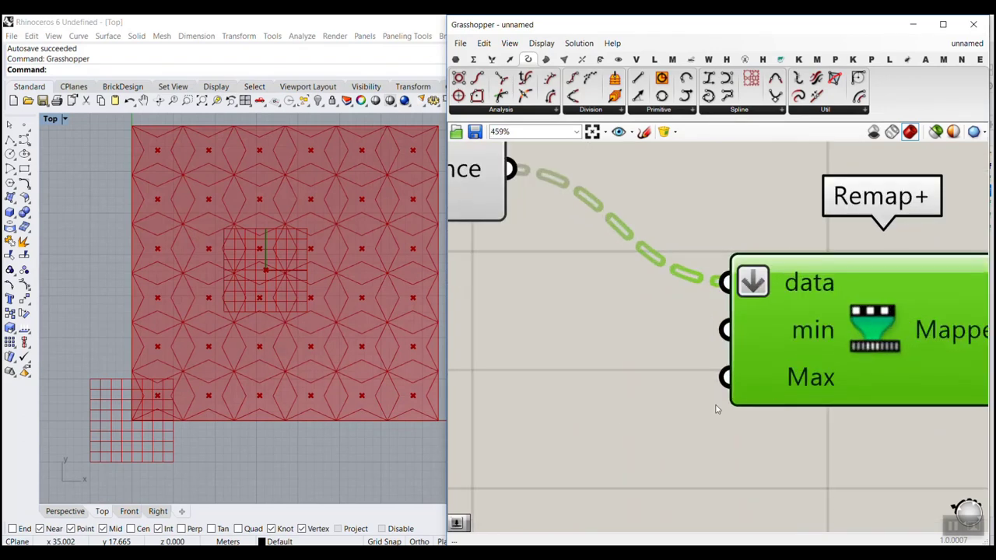
scroll(717, 409, "down", 2)
left_click(684, 374)
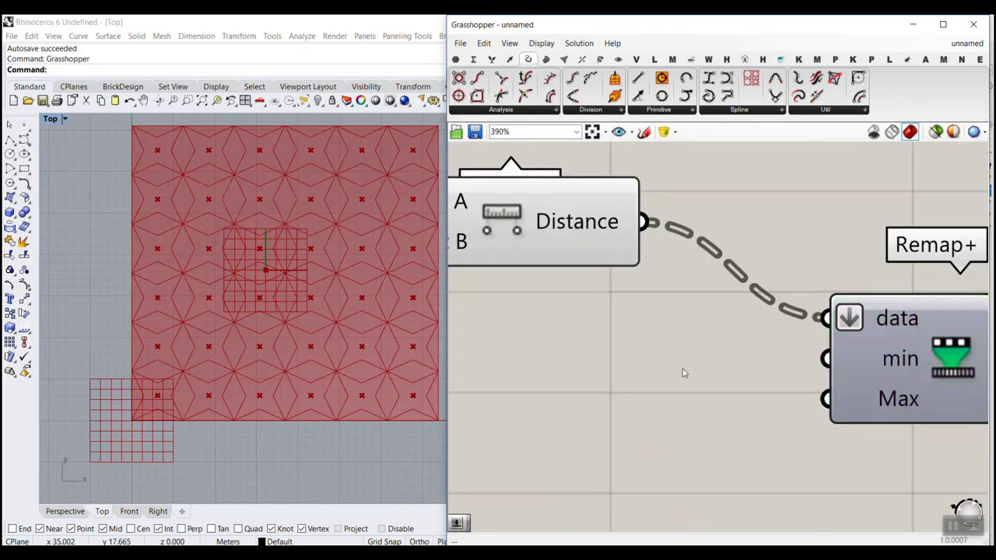
double_click(684, 374)
type("0.2")
key("Return")
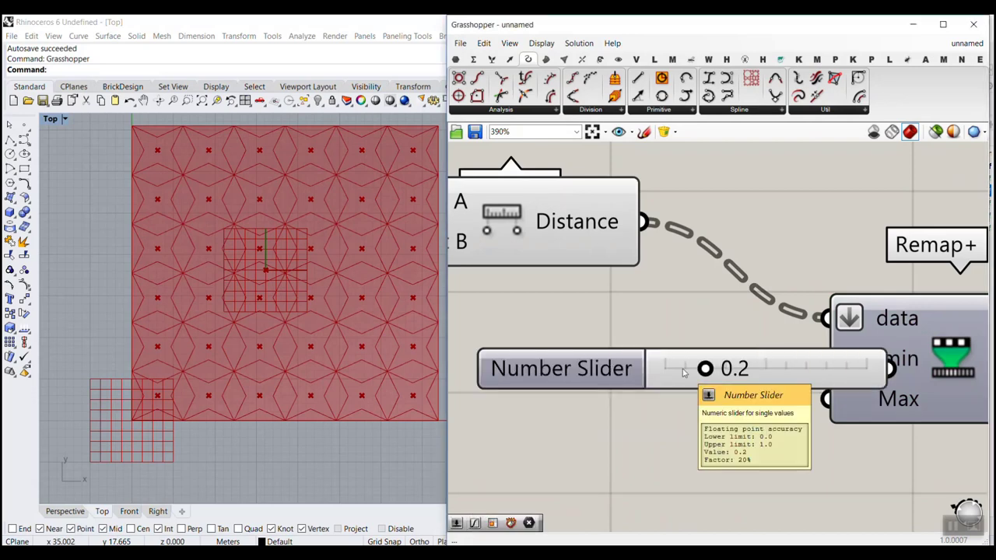
left_click_drag(683, 374, 618, 362)
scroll(634, 375, "up", 1)
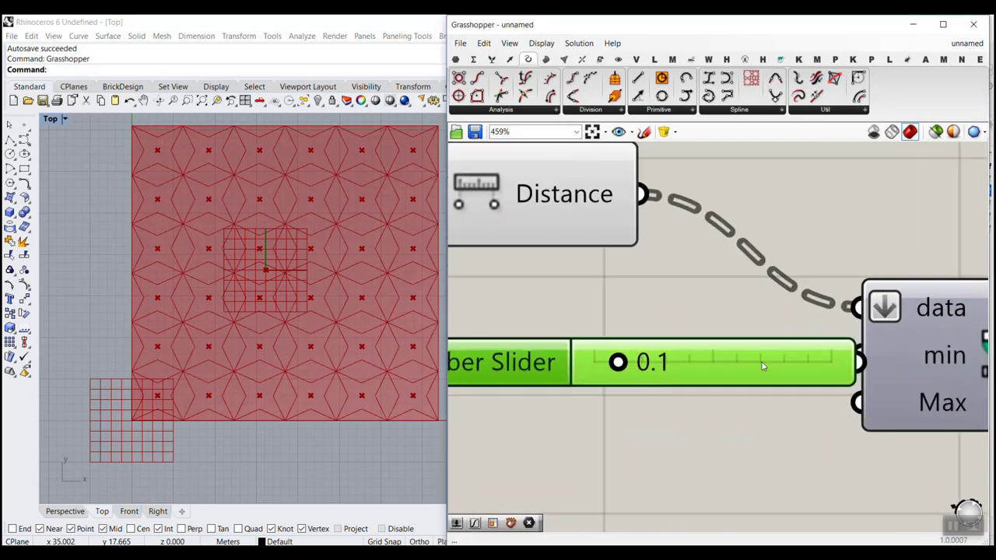
left_click_drag(763, 365, 715, 358)
Step: Place a second number slider with the value 0.9 and connect it to Remap+'s Max input
left_click(668, 430)
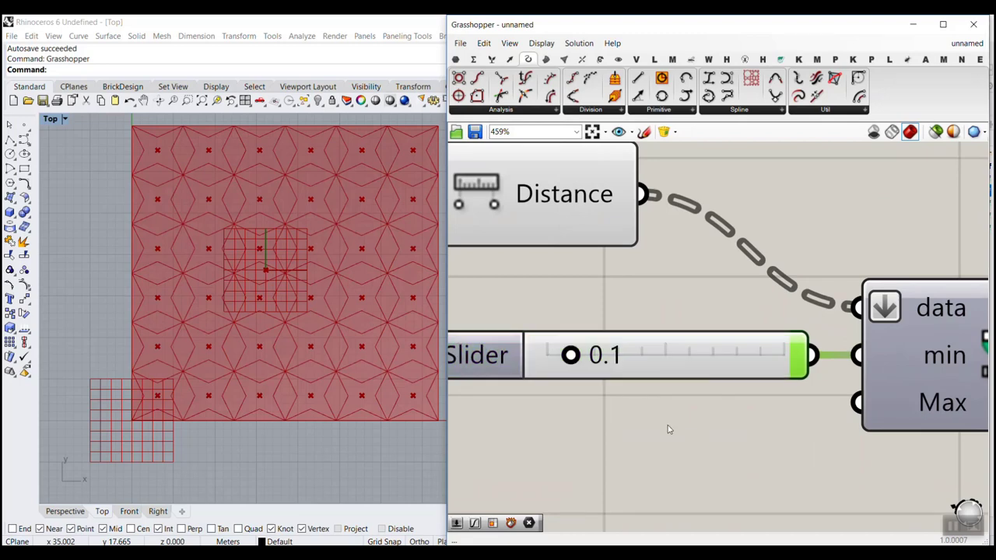
double_click(668, 427)
type("0.9")
key("Return")
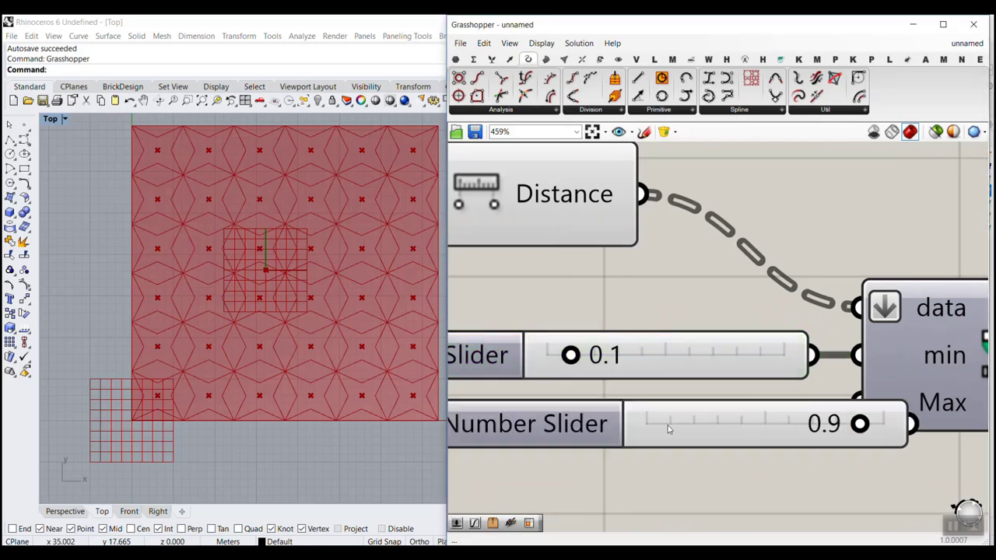
left_click_drag(750, 423, 671, 421)
left_click_drag(831, 417, 856, 403)
scroll(853, 397, "down", 5)
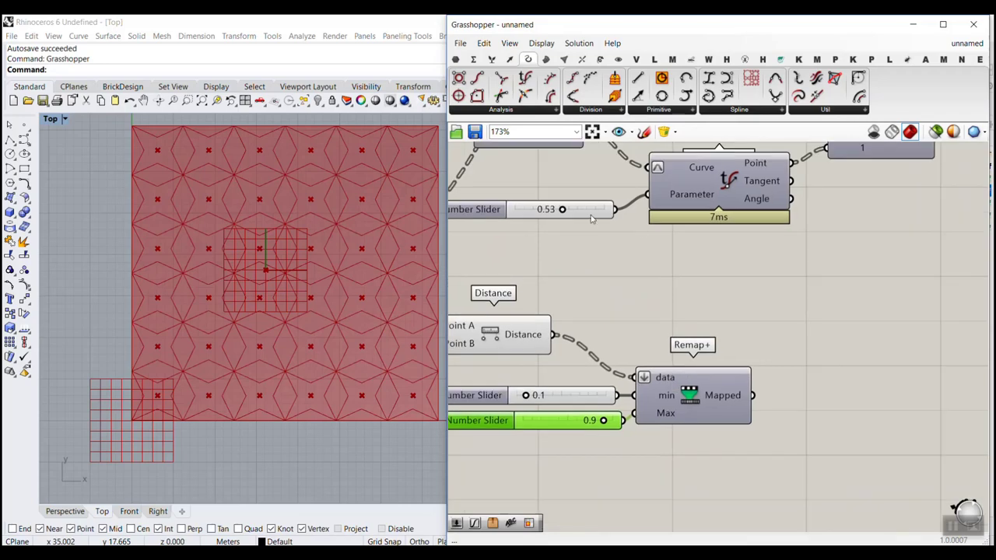
scroll(611, 346, "up", 3)
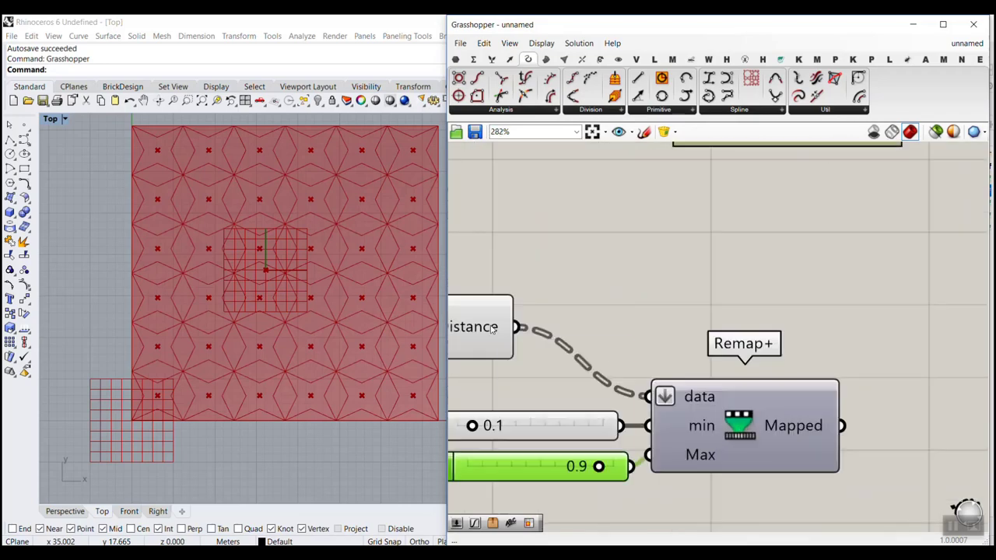
mouse_move(492, 330)
key("ctrl+1")
left_click(492, 327)
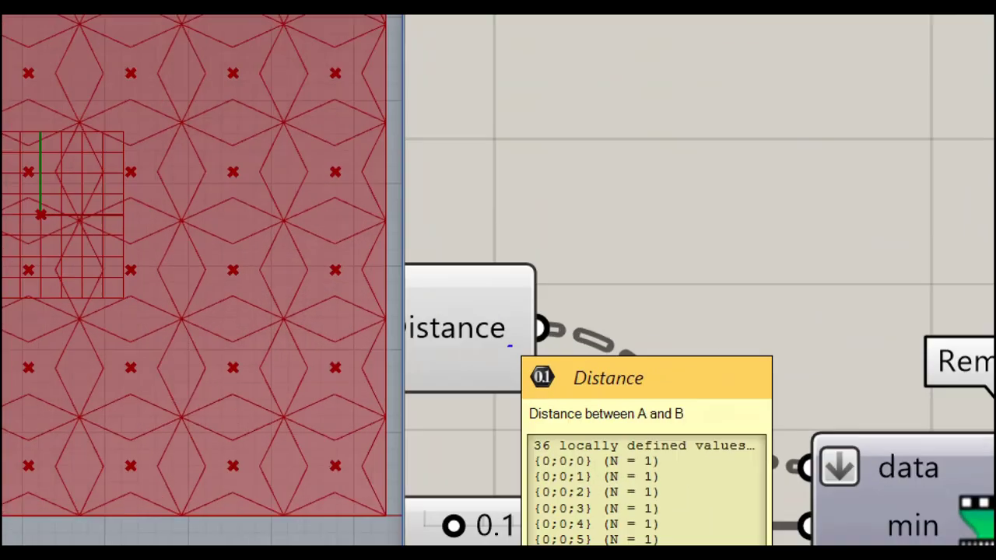
left_click_drag(679, 450, 678, 546)
mouse_move(658, 531)
left_mouse_down()
mouse_move(666, 545)
mouse_move(706, 532)
left_mouse_up()
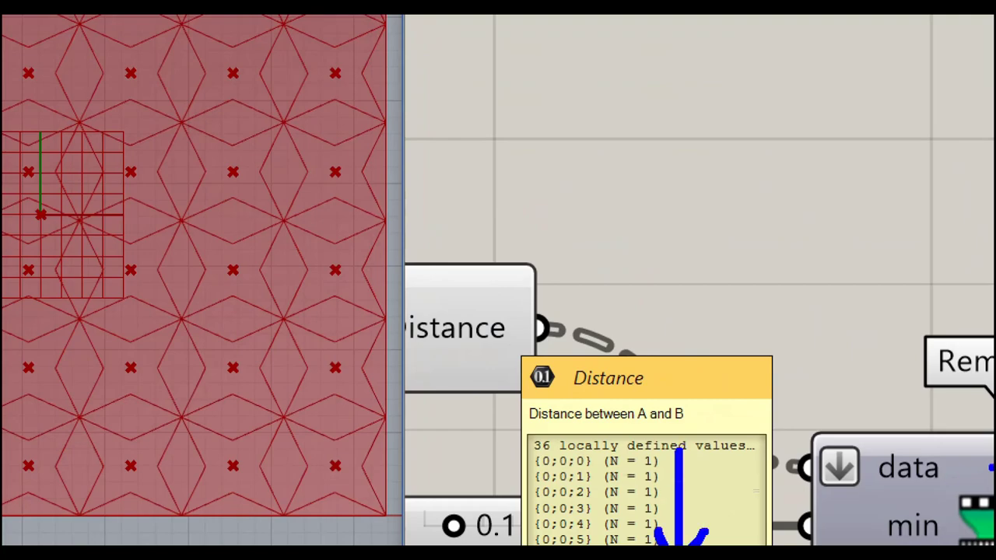
left_click_drag(990, 467, 983, 257)
mouse_move(945, 331)
left_mouse_down()
mouse_move(990, 327)
mouse_move(991, 354)
left_mouse_up()
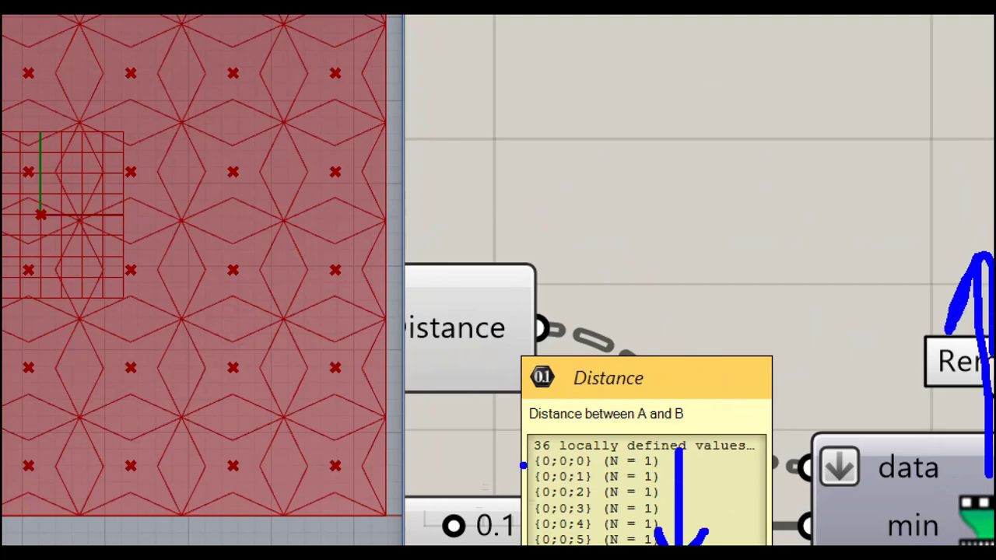
left_click_drag(498, 459, 671, 445)
key("Escape")
Step: Connect Remap+'s Mapped output to the Parameter input of Evaluate Curve
scroll(675, 320, "down", 3)
right_click_drag(683, 321, 667, 356)
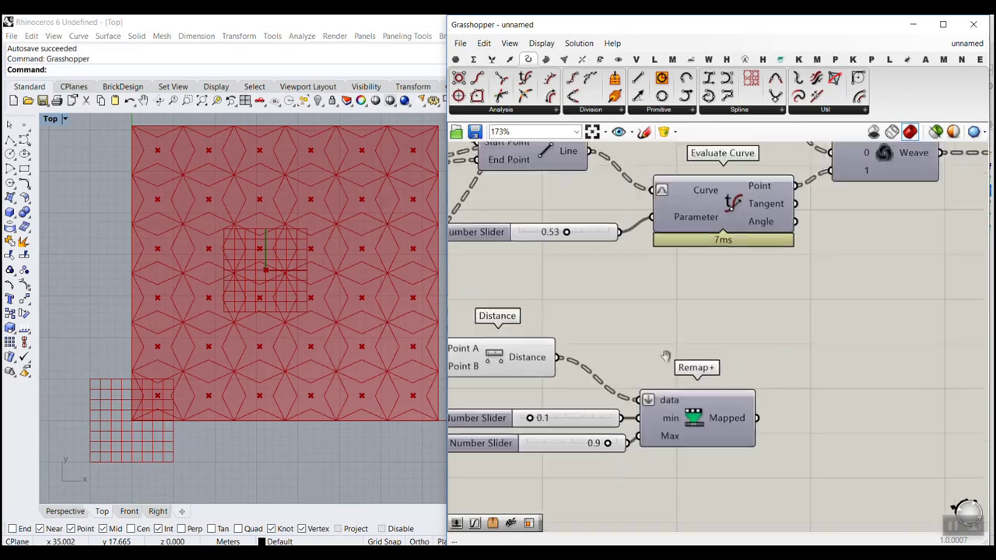
scroll(666, 356, "up", 2)
left_click_drag(754, 505, 646, 270)
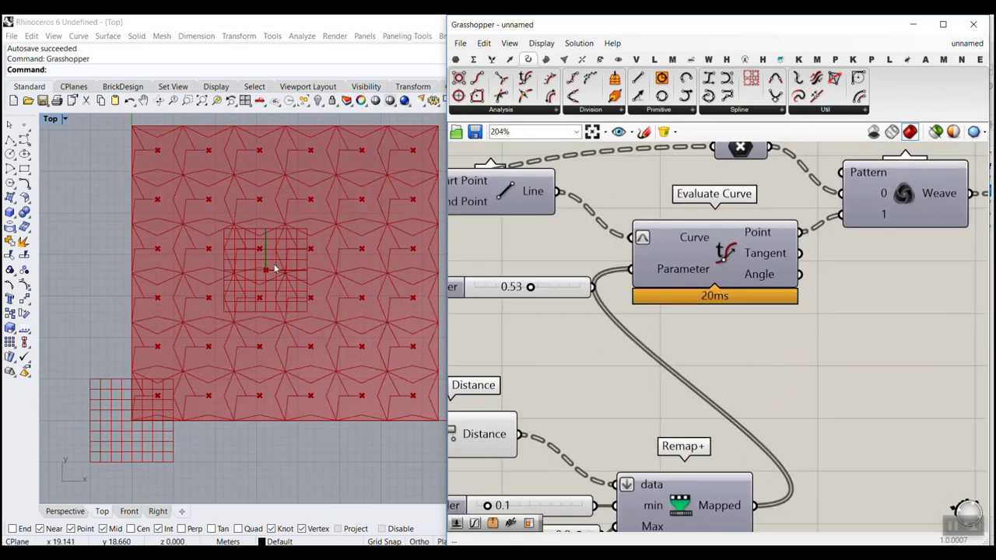
Step: Graft the Mapped output of the Remap+ component
right_click_drag(640, 445, 653, 345)
scroll(728, 408, "up", 3)
right_click(734, 408)
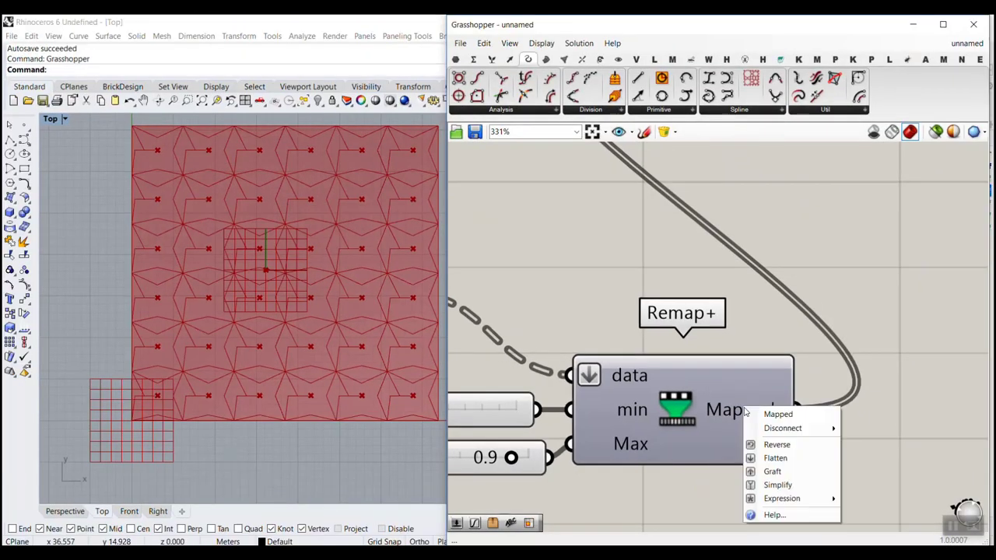
left_click(794, 474)
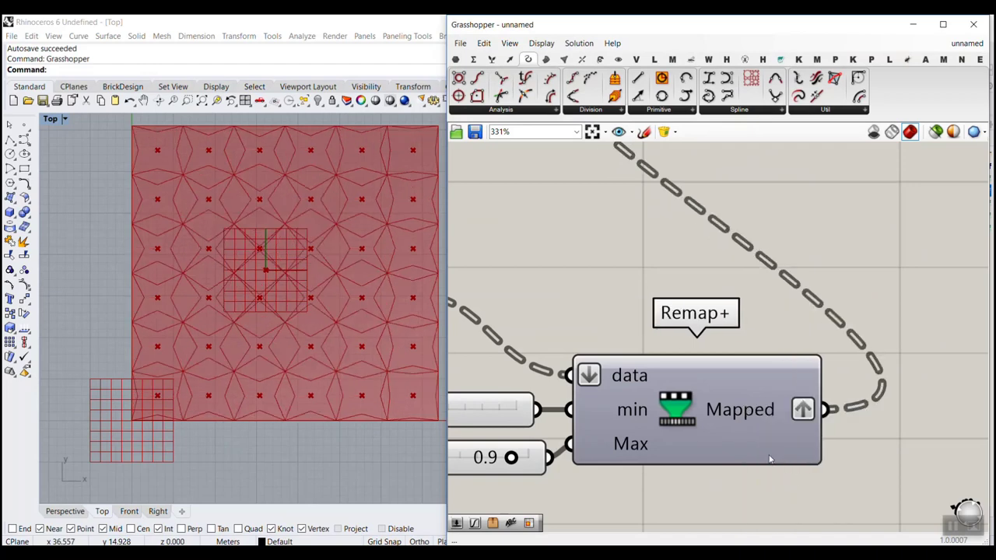
scroll(687, 428, "up", 1)
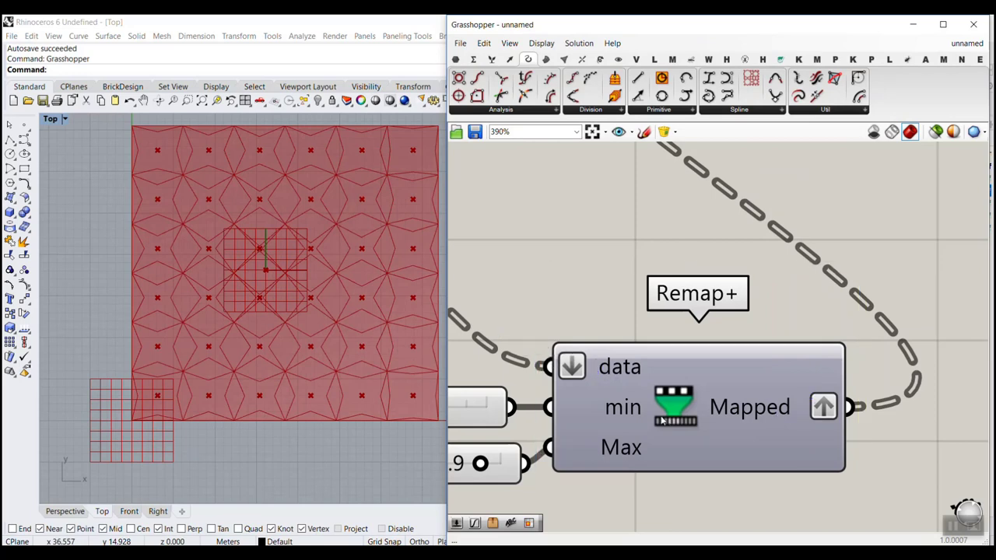
Step: Delete the unused 0.53 number slider beside Evaluate Curve
scroll(812, 401, "down", 5)
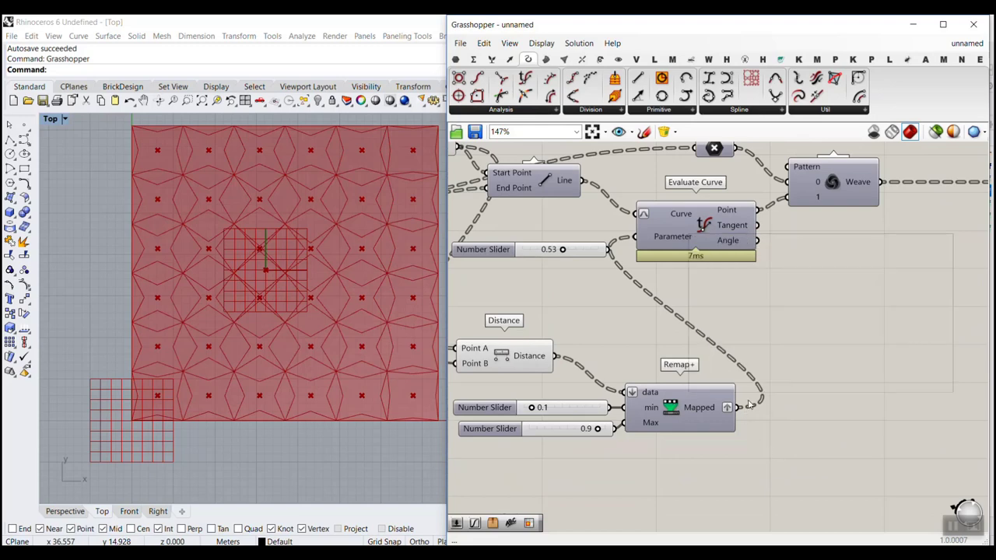
left_click(593, 253)
key("Delete")
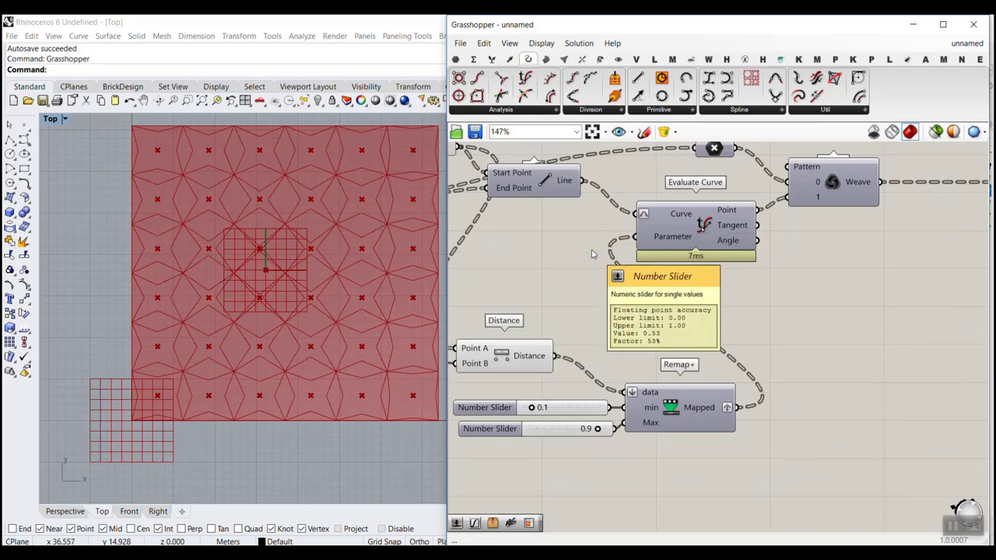
Step: Turn off the viewport previews of the Evaluate Surface and Area components
right_click_drag(614, 364, 843, 327)
scroll(843, 328, "down", 2)
scroll(697, 347, "up", 2)
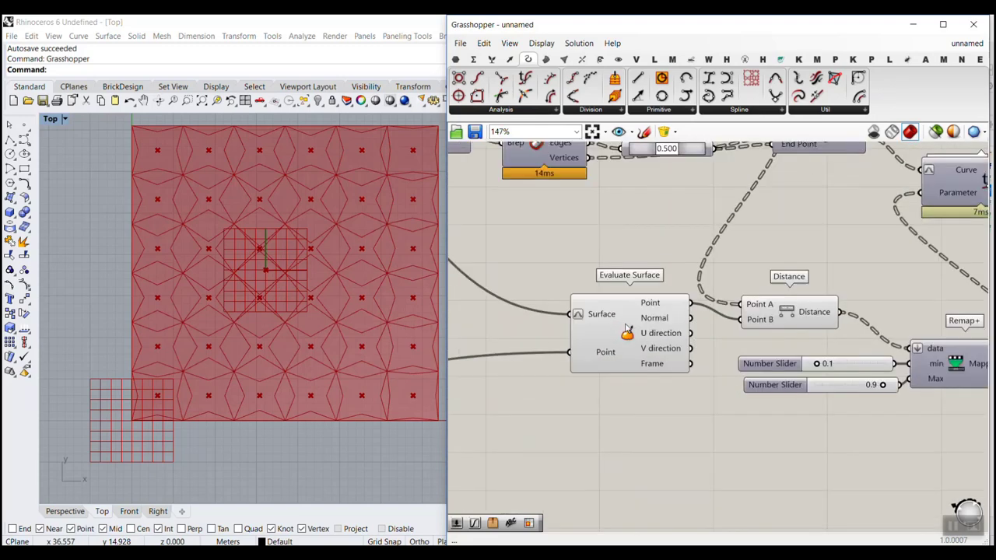
right_click(628, 333)
left_click(652, 353)
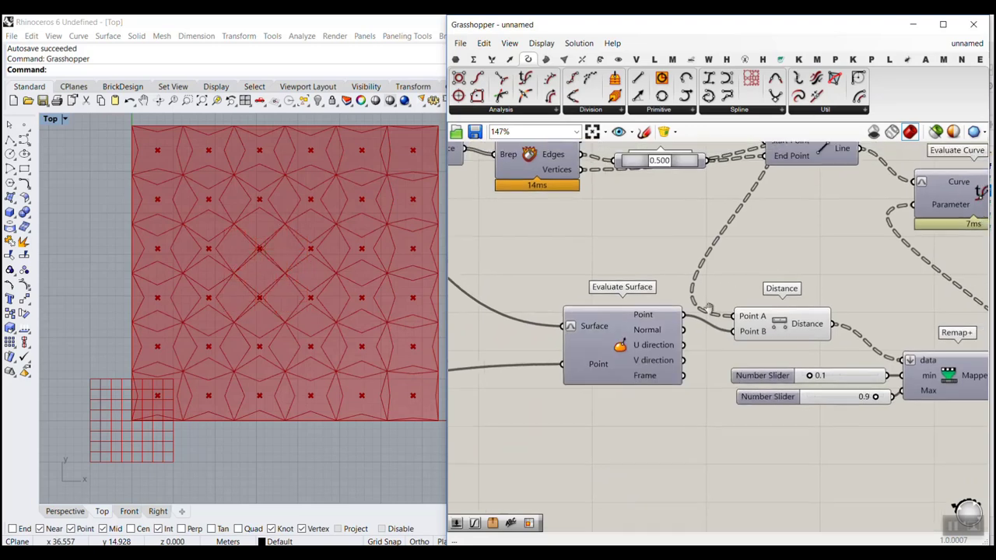
scroll(674, 207, "down", 1)
scroll(674, 207, "down", 4)
right_click_drag(674, 207, 805, 242)
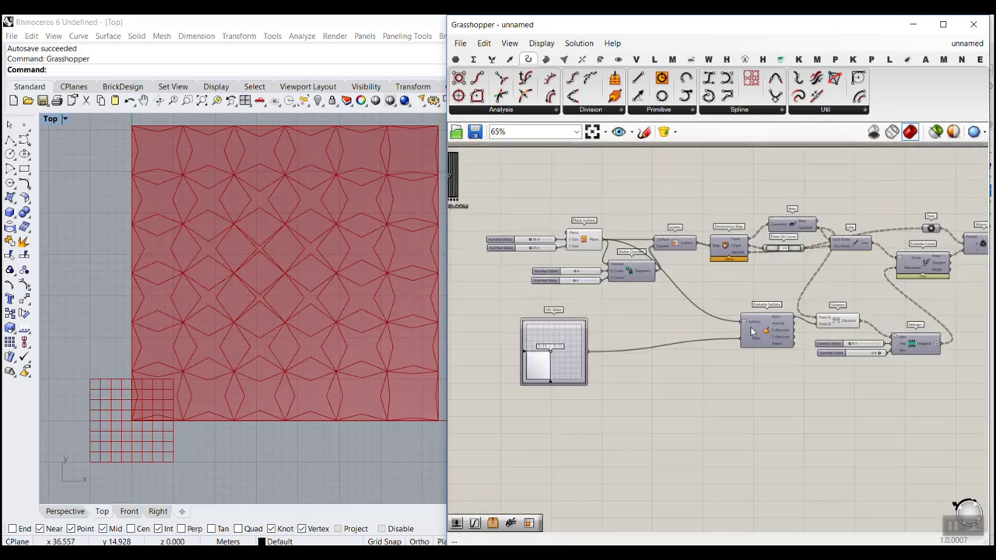
Step: Move the attractor point with the MD Slider to 0.4, 0.46
right_click_drag(547, 359, 568, 348)
scroll(569, 348, "up", 9)
mouse_move(588, 324)
left_mouse_down()
mouse_move(604, 334)
mouse_move(580, 336)
left_mouse_up()
Step: Set Plane Surface's X Size slider to 86.0 and its Y Size slider to 98.5
scroll(580, 335, "down", 7)
right_click_drag(572, 287, 645, 333)
scroll(646, 238, "up", 4)
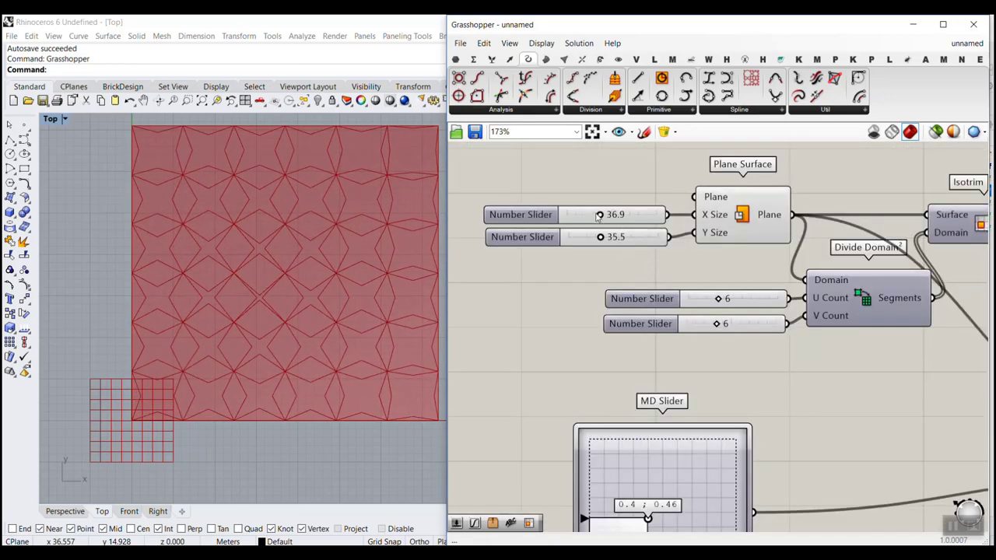
left_click_drag(601, 216, 645, 217)
right_click_drag(298, 245, 216, 263)
scroll(216, 262, "down", 8)
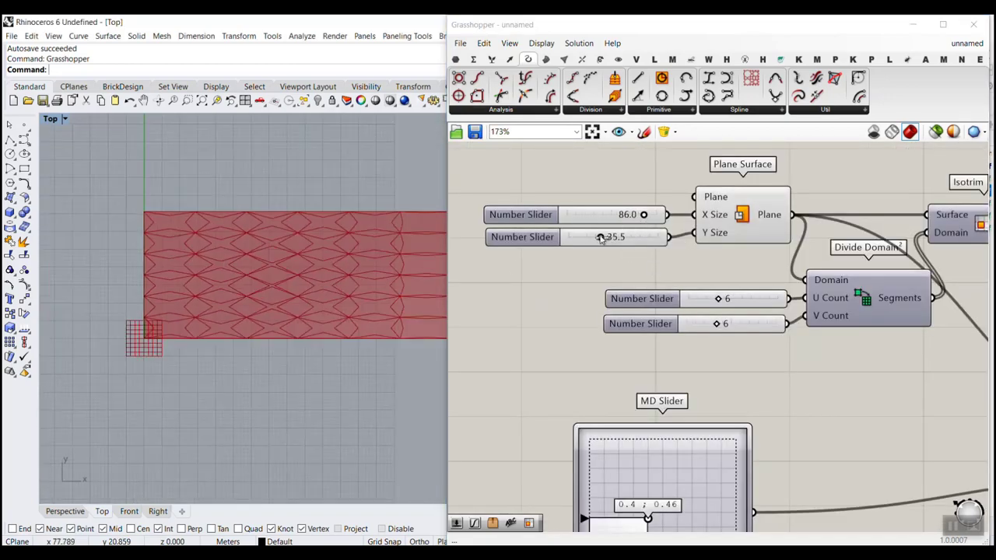
left_click_drag(602, 238, 659, 239)
scroll(295, 262, "down", 9)
right_click_drag(302, 263, 257, 288)
scroll(710, 315, "up", 2)
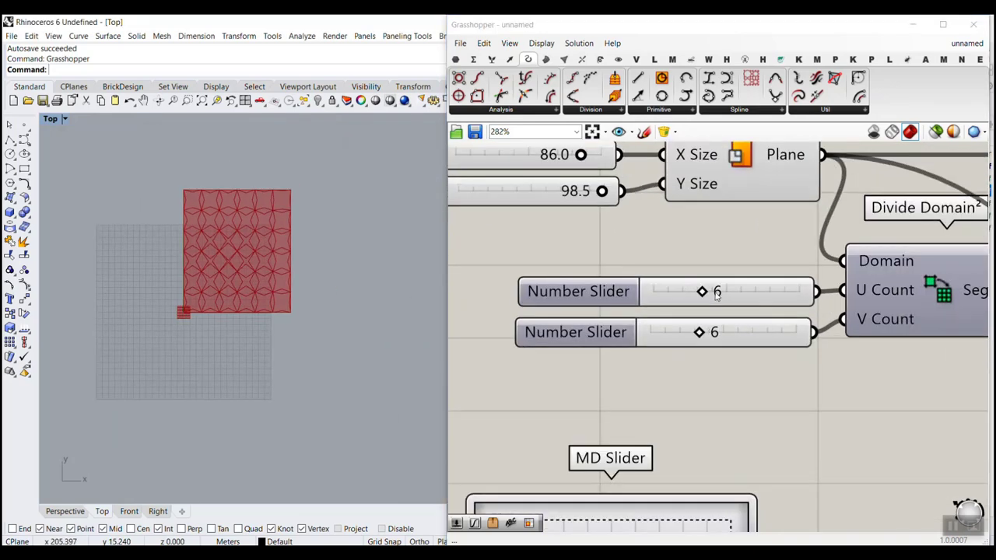
Step: Set both Divide Domain² sliders, U Count and V Count, to 10
left_click_drag(705, 292, 741, 294)
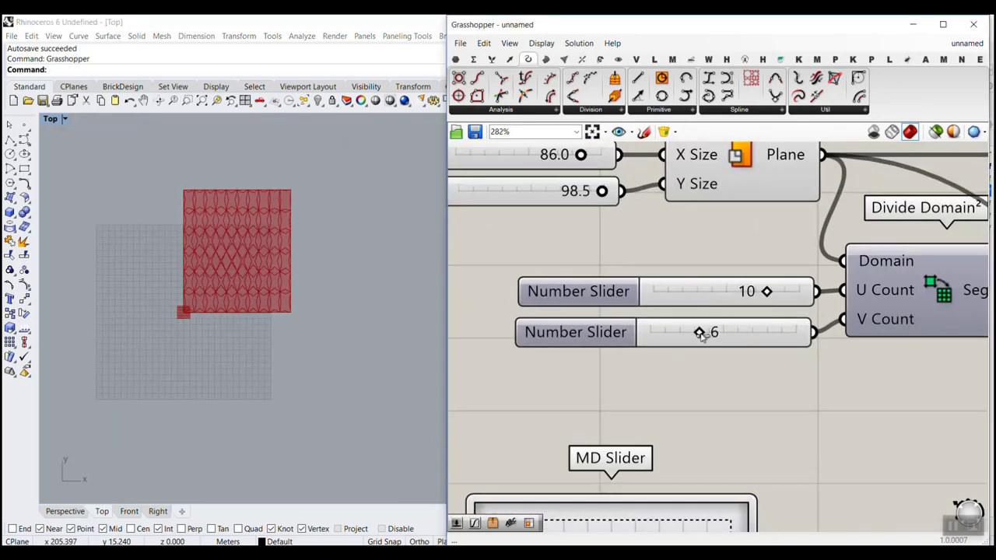
left_click_drag(703, 335, 766, 339)
scroll(320, 325, "up", 6)
right_click_drag(240, 250, 283, 332)
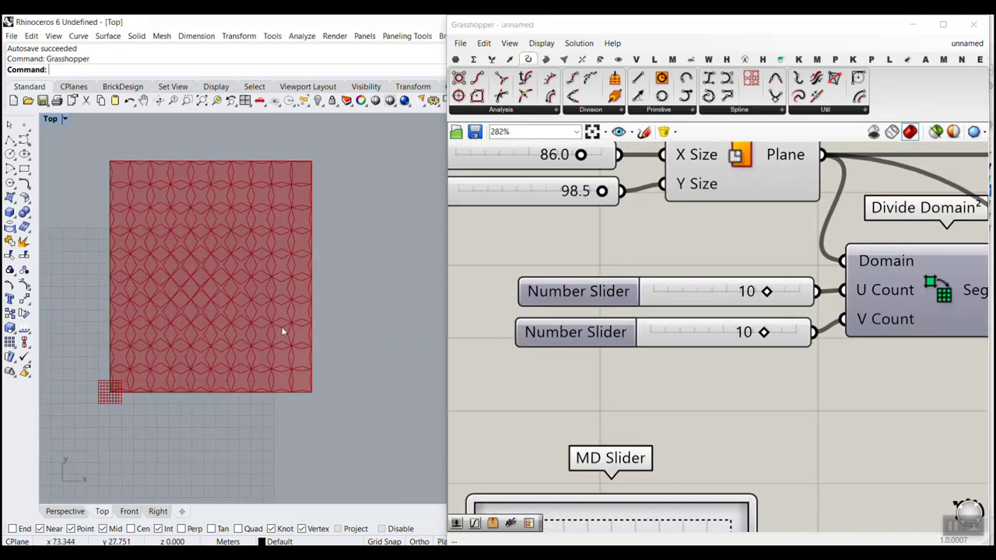
Step: Move the attractor point to a larger U position on the surface with the MD Slider
right_click_drag(671, 409, 581, 278)
scroll(580, 278, "down", 2)
right_click_drag(611, 352, 593, 251)
scroll(508, 359, "up", 3)
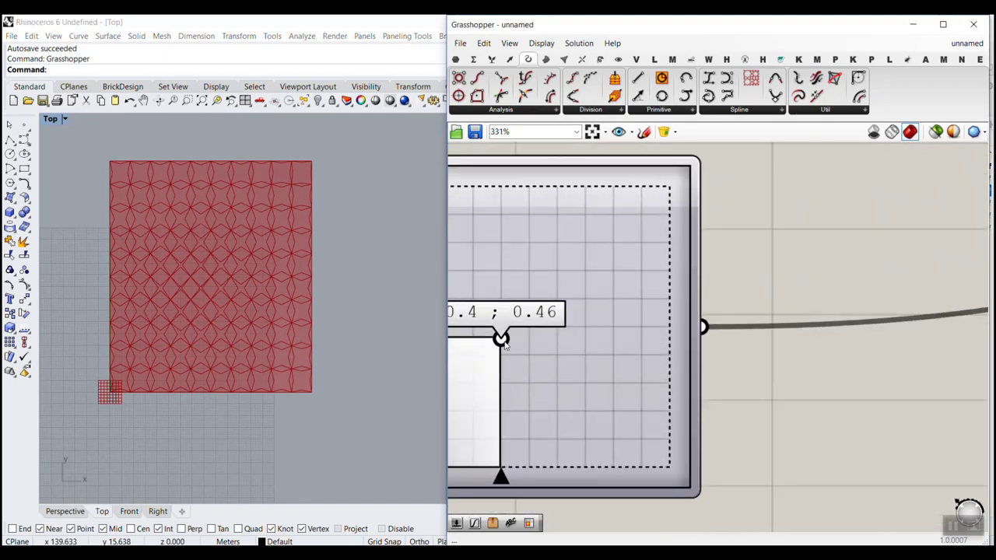
left_click_drag(504, 344, 568, 359)
Step: Turn on the viewport preview of the Evaluate Surface component to display the attractor point
scroll(787, 311, "down", 2)
right_click_drag(958, 312, 923, 289)
scroll(813, 275, "up", 3)
right_click(748, 231)
left_click(762, 248)
Step: Move the attractor point with the MD Slider to 0.48, 0.57
scroll(658, 295, "down", 1)
scroll(793, 298, "down", 3)
scroll(544, 304, "up", 5)
left_click_drag(628, 322, 574, 250)
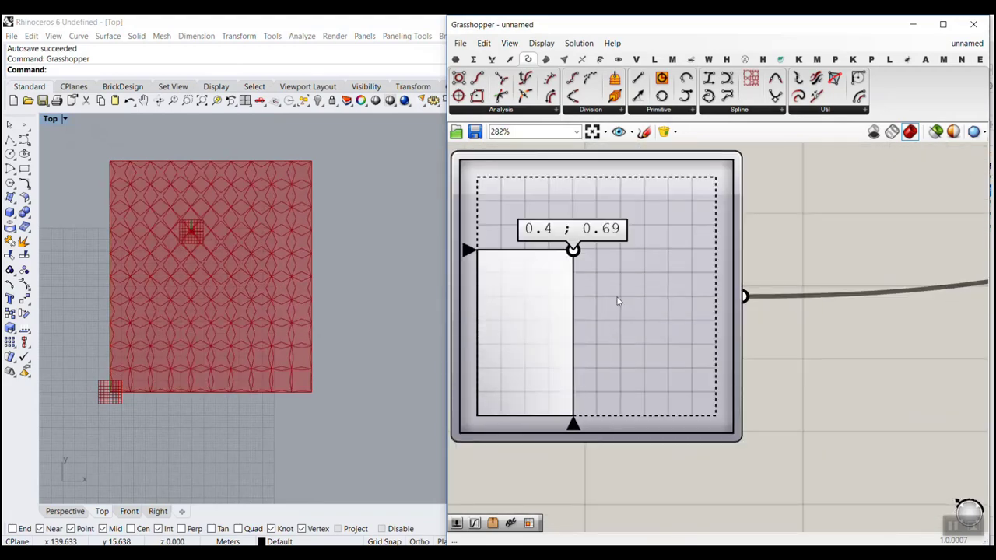
left_click_drag(617, 301, 592, 278)
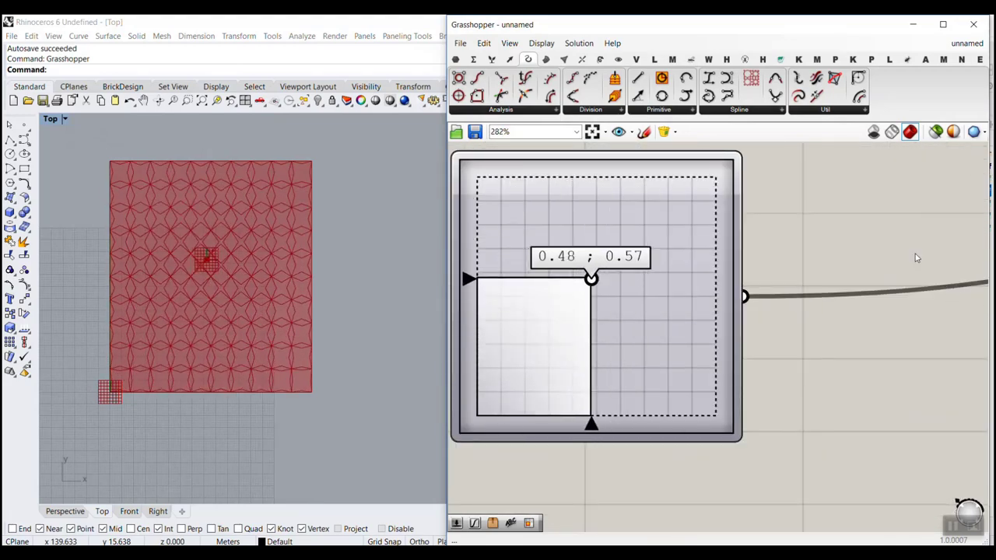
Step: Turn off the viewport previews of the components in the main chain upstream of PolyLine
scroll(917, 258, "down", 6)
left_click_drag(830, 314, 762, 283)
left_click_drag(718, 203, 622, 267)
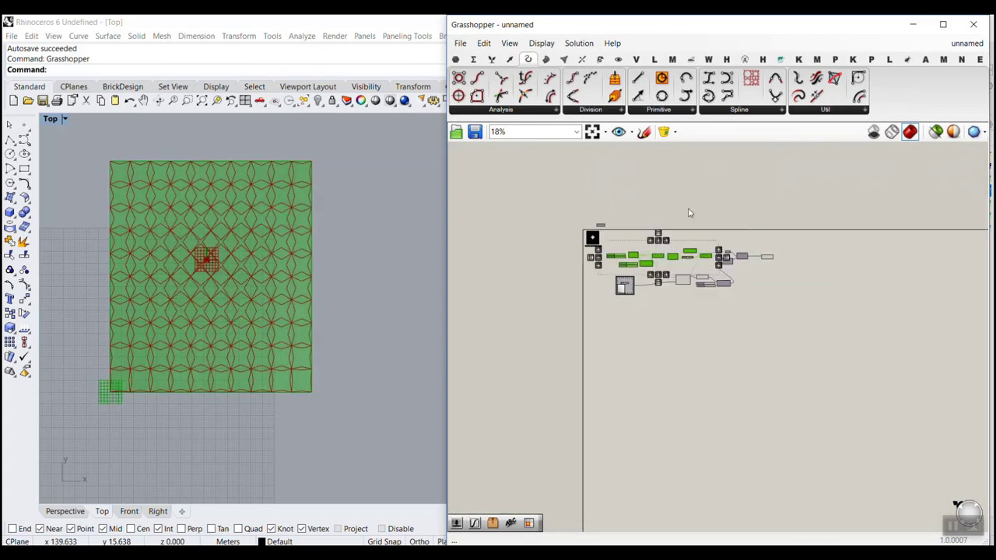
left_click(691, 212)
Step: Add an Offset Curve component beside PolyLine and feed its Curve input from the Polyline output
scroll(764, 259, "up", 6)
left_click_drag(747, 248, 674, 248)
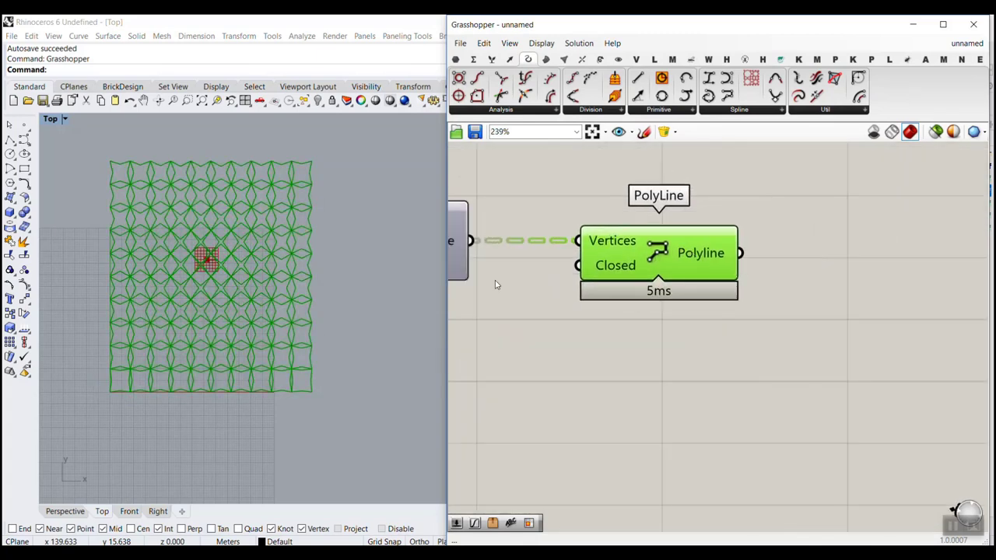
scroll(244, 329, "up", 5)
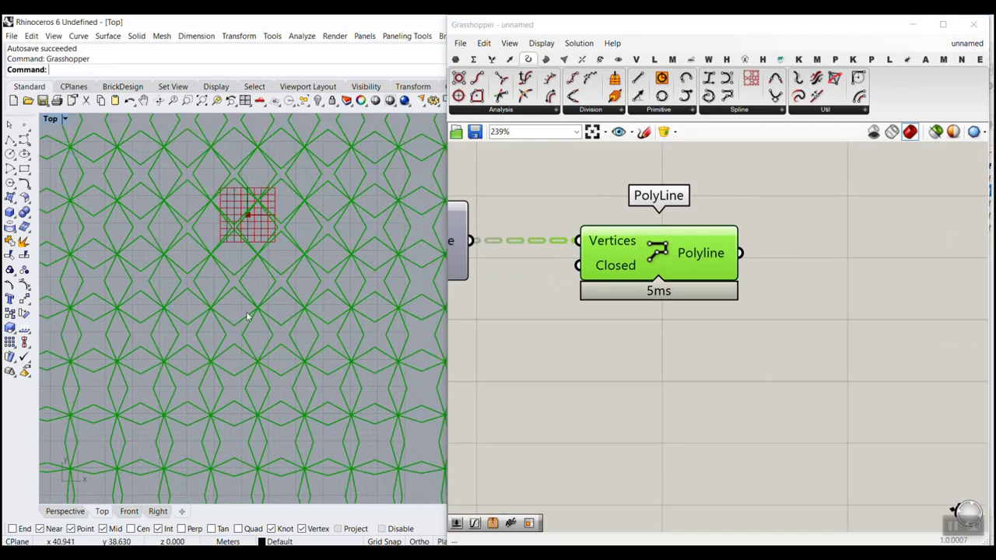
scroll(261, 337, "up", 5)
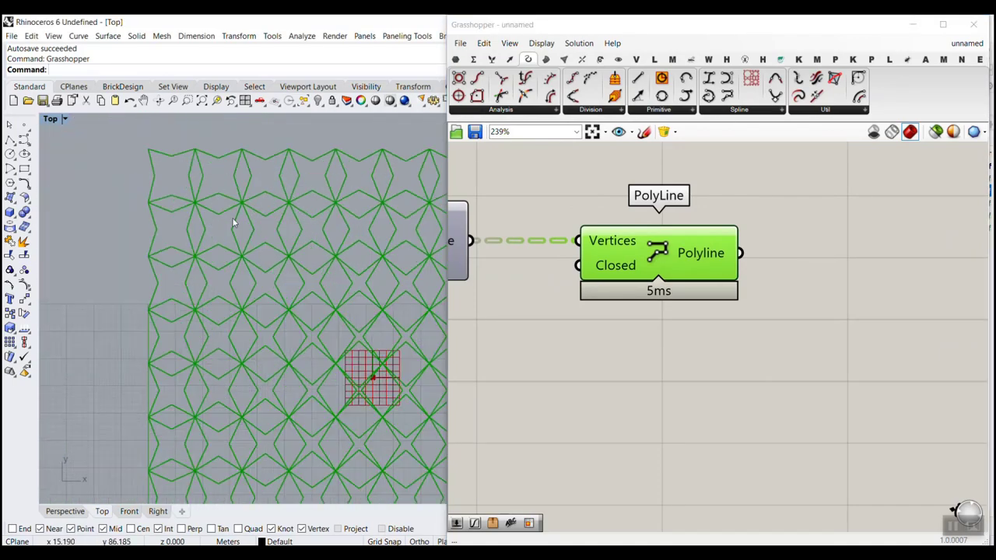
double_click(848, 308)
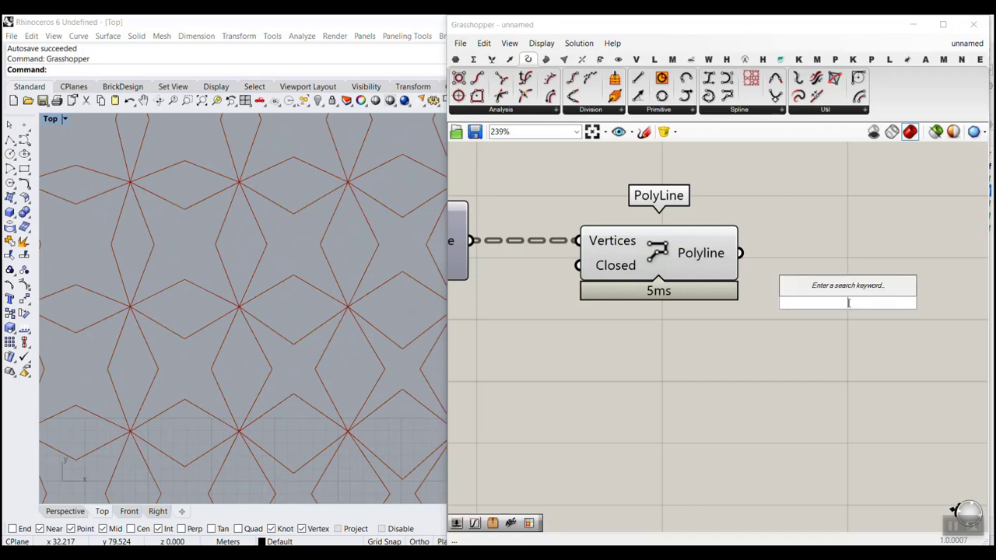
type("off")
left_click(835, 268)
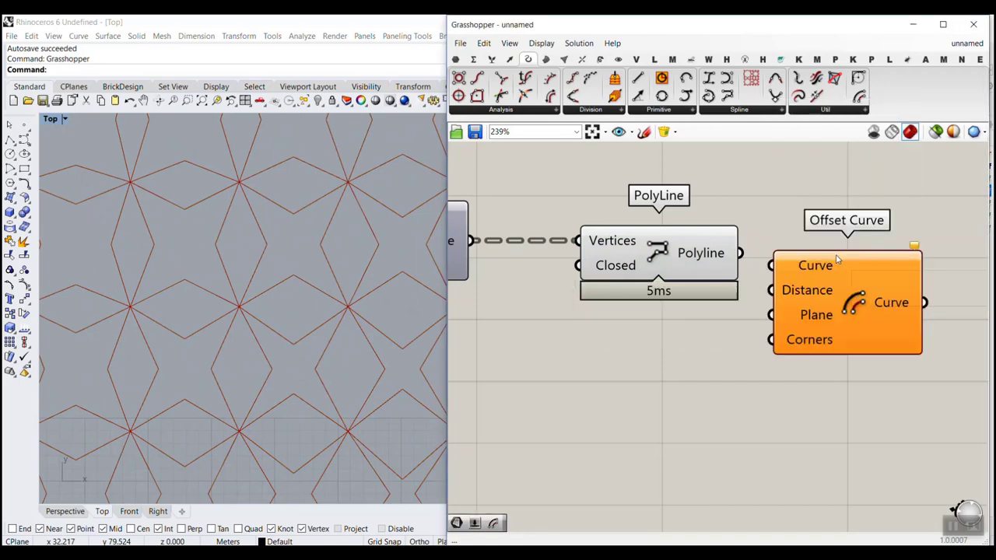
right_click_drag(758, 274, 693, 278)
scroll(800, 332, "up", 2)
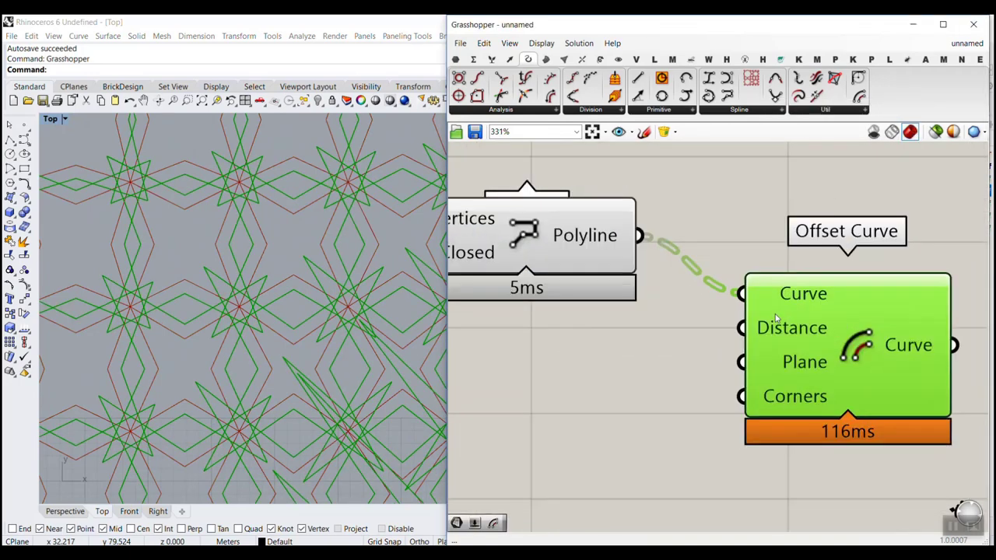
Step: Assign the expression -x to the Distance input of Offset Curve
right_click(794, 329)
mouse_move(845, 432)
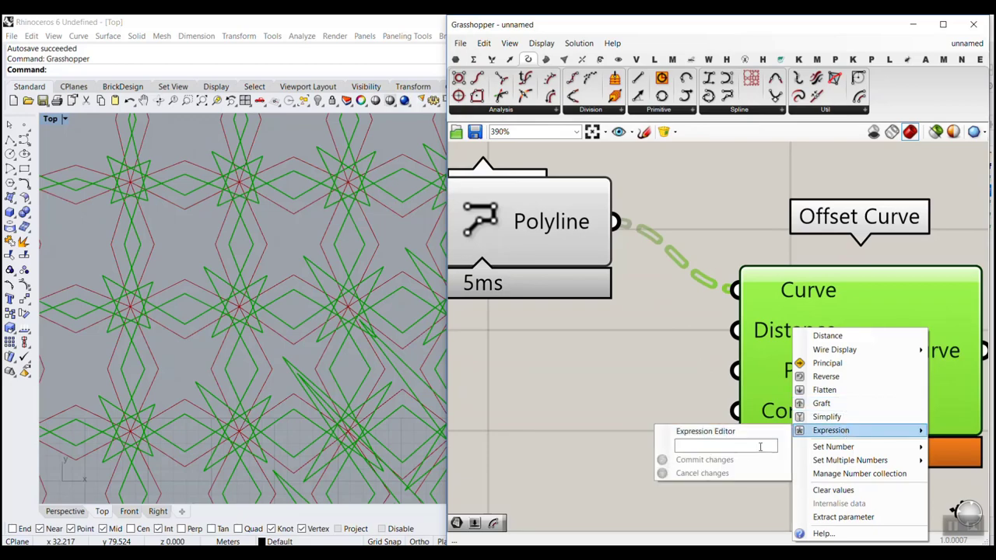
key("Return")
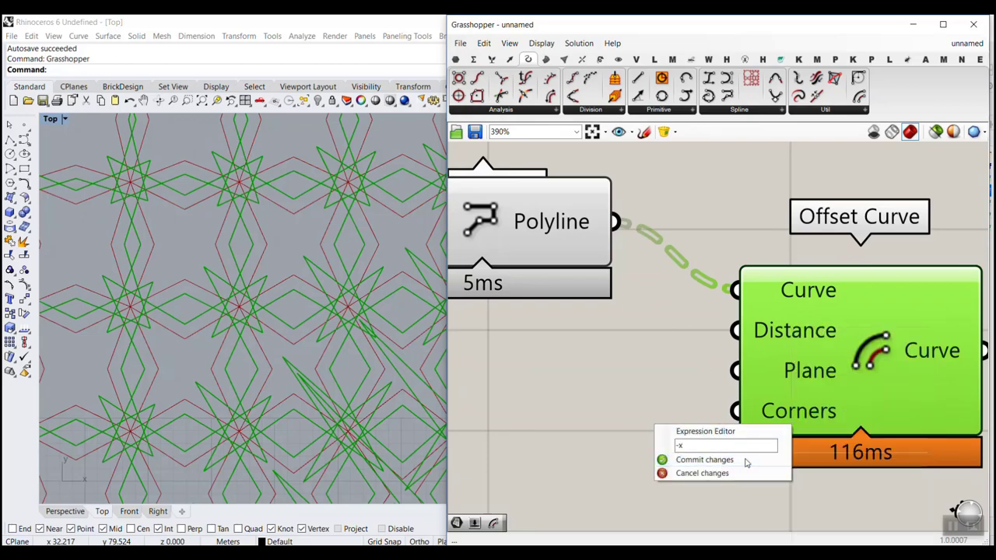
scroll(335, 281, "down", 5)
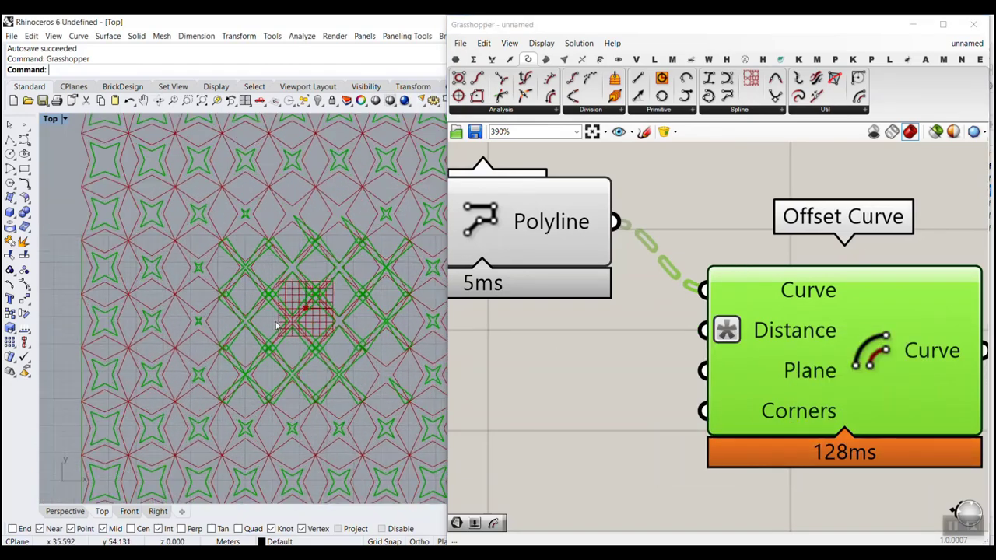
Step: Create a 0.25 number slider, connect it to Offset Curve's Distance input, and set it to 0.22
double_click(557, 378)
type("0.25")
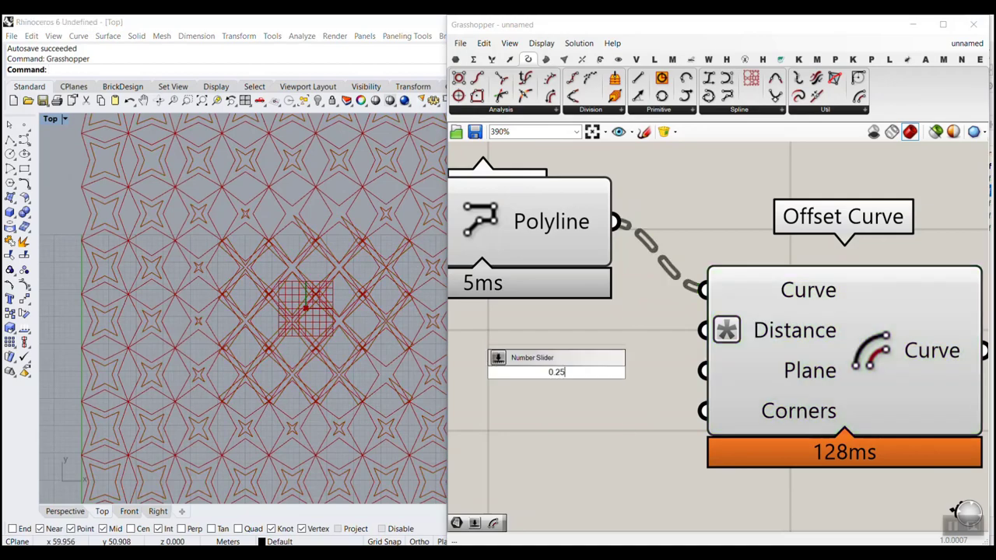
key("Return")
left_click_drag(684, 354, 701, 338)
left_click_drag(470, 342, 474, 341)
scroll(256, 288, "down", 9)
scroll(268, 330, "up", 2)
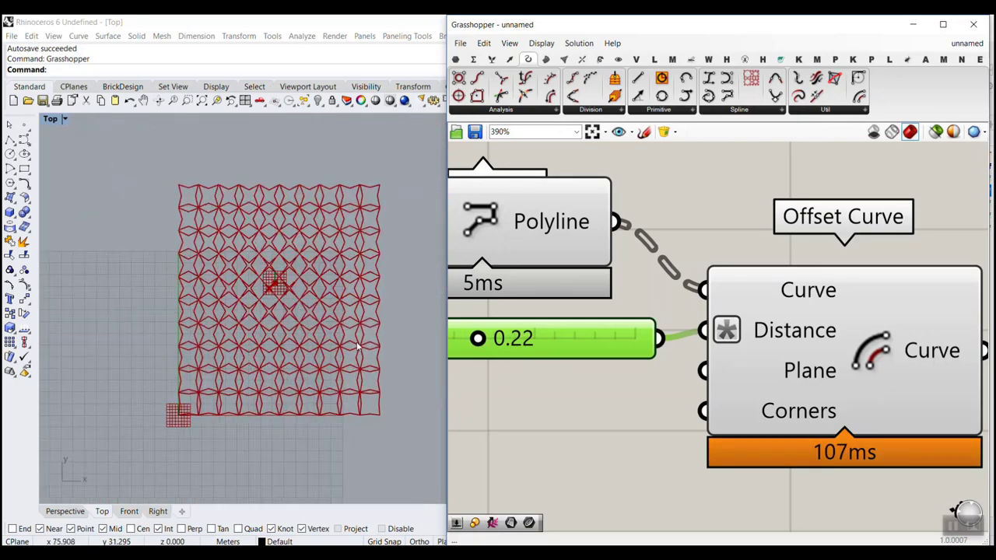
Step: Move the attractor point with the MD Slider to 0.39, 0.53
right_click_drag(609, 345, 764, 332)
scroll(764, 332, "down", 2)
scroll(764, 331, "down", 3)
right_click_drag(476, 393, 778, 284)
scroll(778, 284, "down", 3)
scroll(646, 330, "up", 3)
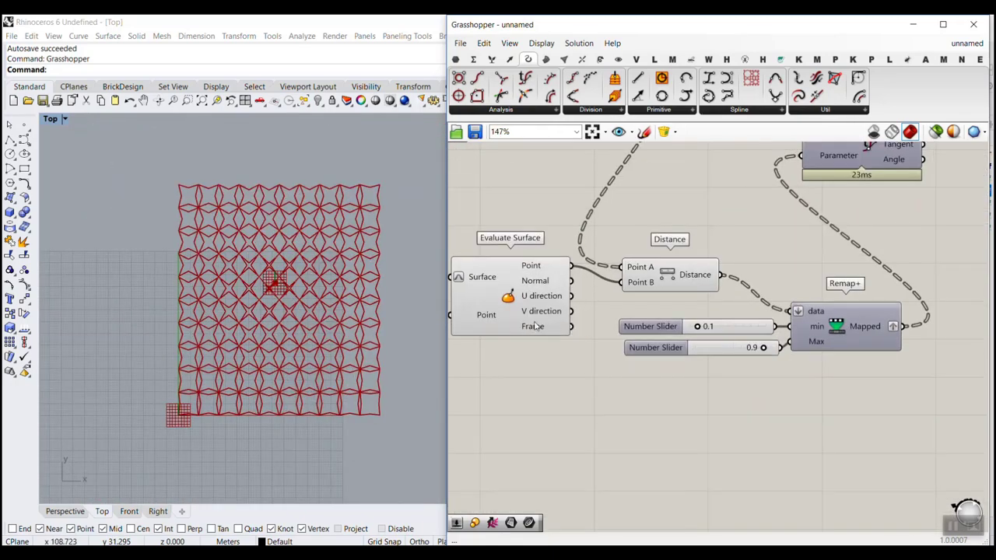
right_click_drag(534, 327, 778, 299)
right_click_drag(545, 330, 893, 302)
scroll(612, 291, "up", 3)
left_click_drag(623, 265, 582, 297)
scroll(294, 291, "up", 3)
scroll(325, 291, "down", 3)
scroll(605, 291, "down", 3)
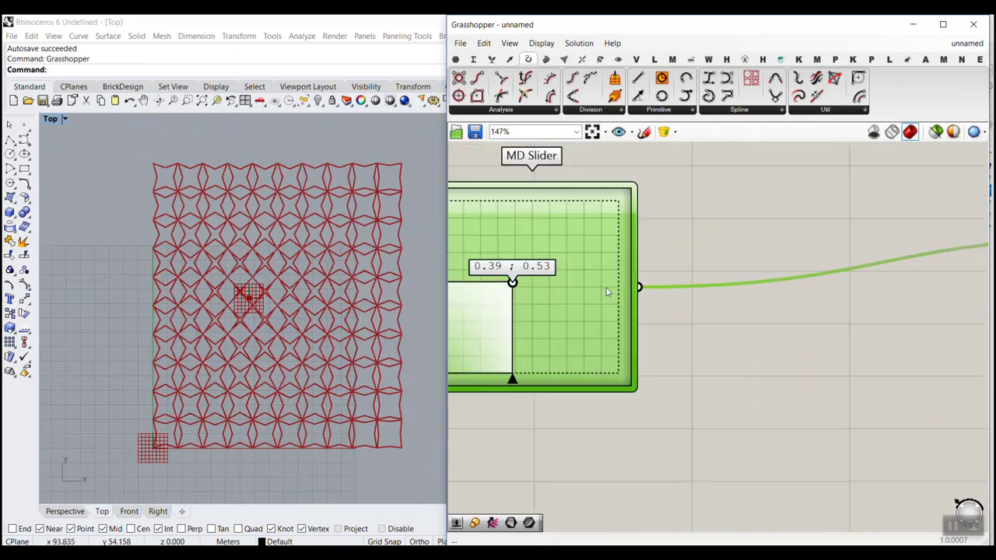
Step: Delete the Offset Curve component together with its distance slider
scroll(803, 332, "down", 5)
scroll(732, 292, "up", 5)
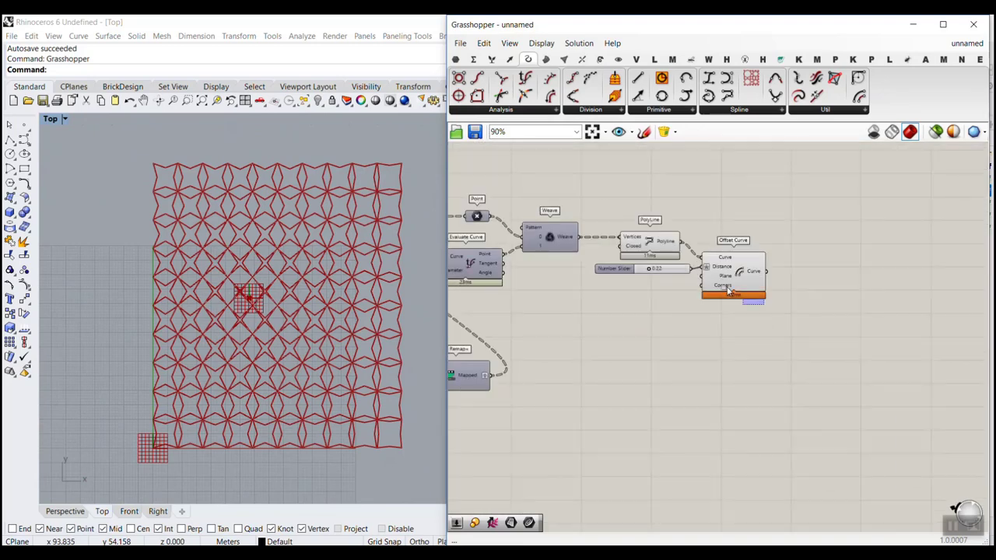
left_click_drag(681, 269, 681, 267)
key("Delete")
Step: Move the attractor point with the MD Slider to 0.75, 0.4
scroll(685, 318, "down", 3)
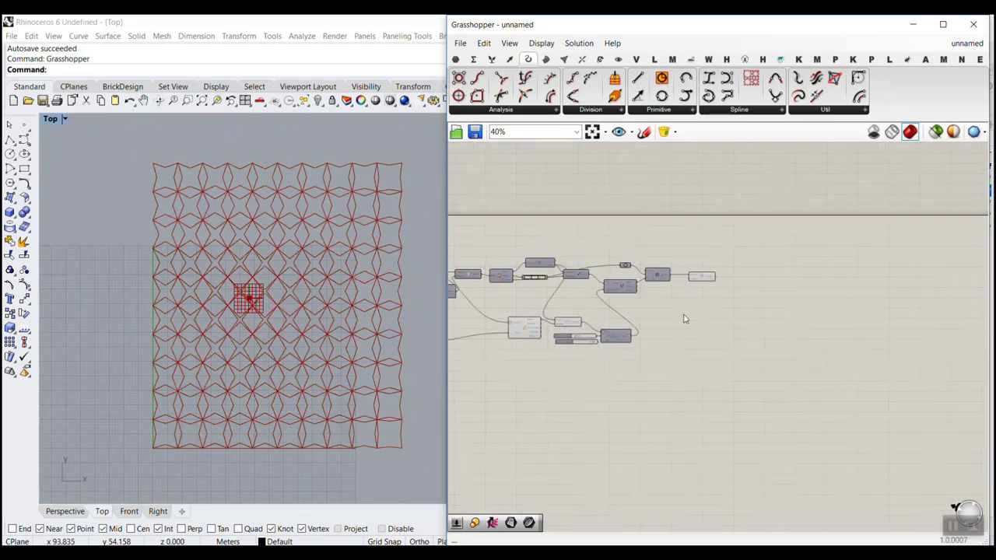
scroll(608, 291, "up", 2)
scroll(652, 295, "up", 5)
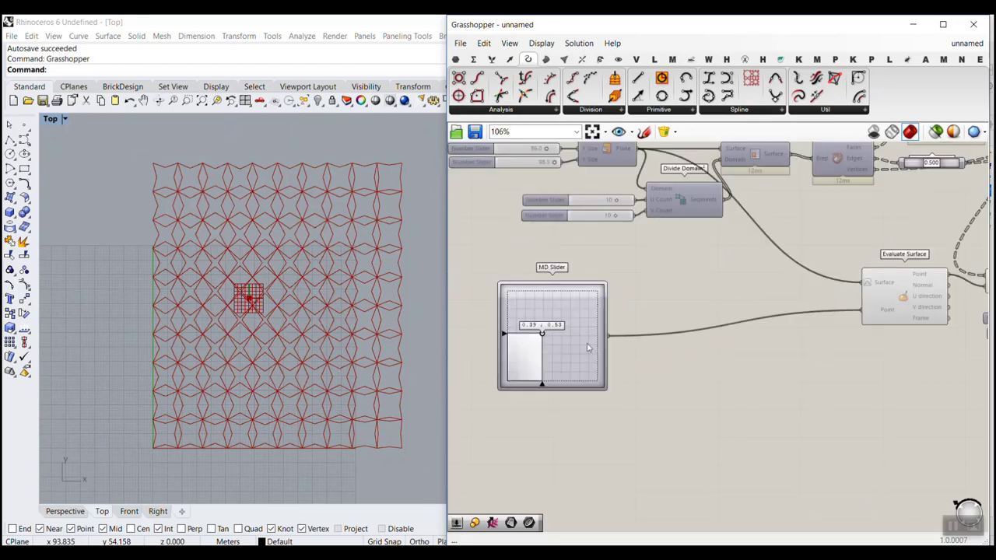
left_click_drag(536, 327, 567, 337)
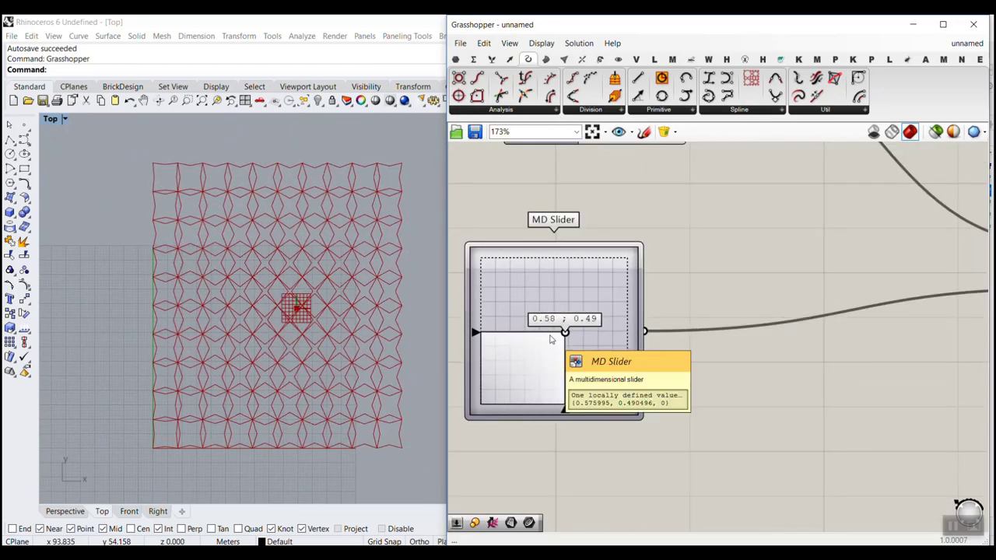
left_click_drag(565, 333, 610, 329)
scroll(590, 346, "down", 4)
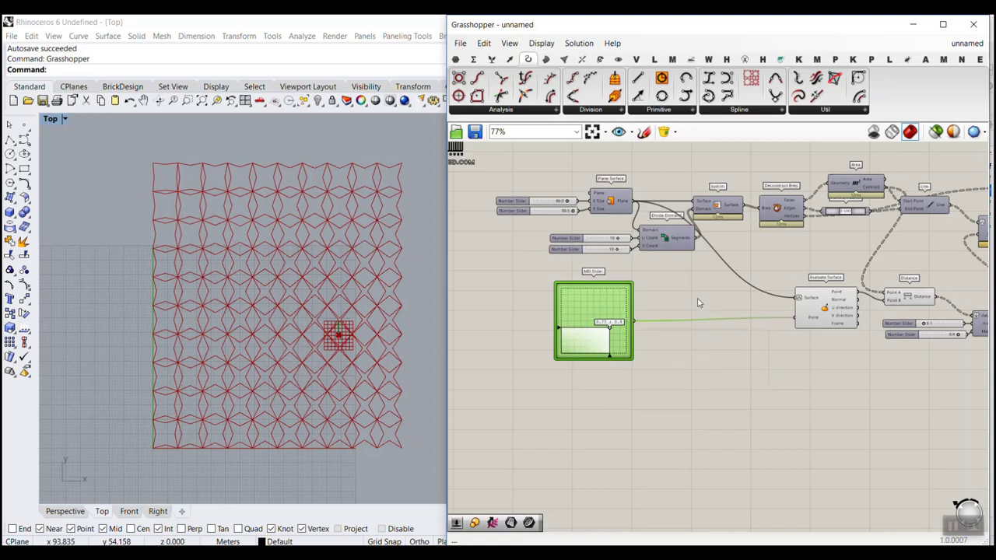
scroll(627, 333, "up", 2)
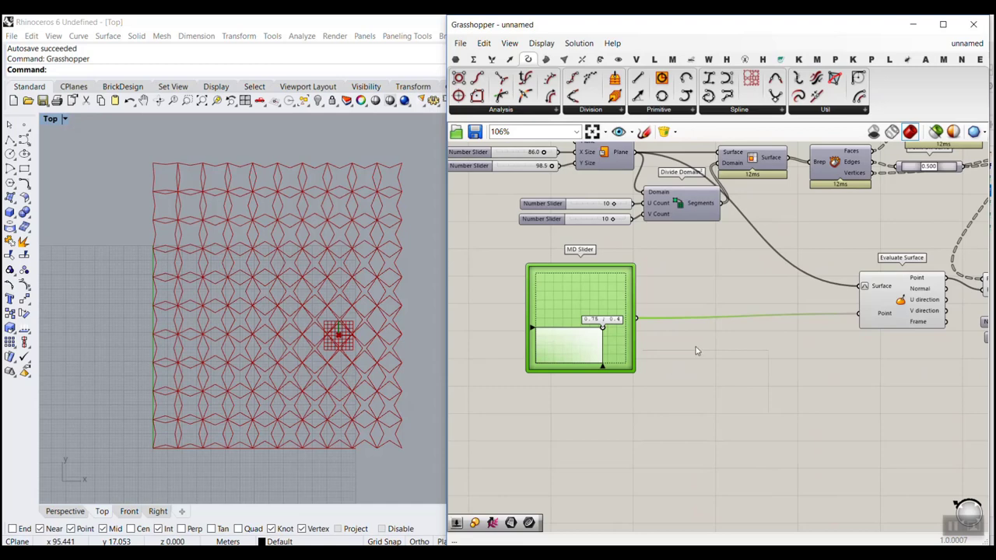
scroll(646, 365, "up", 1)
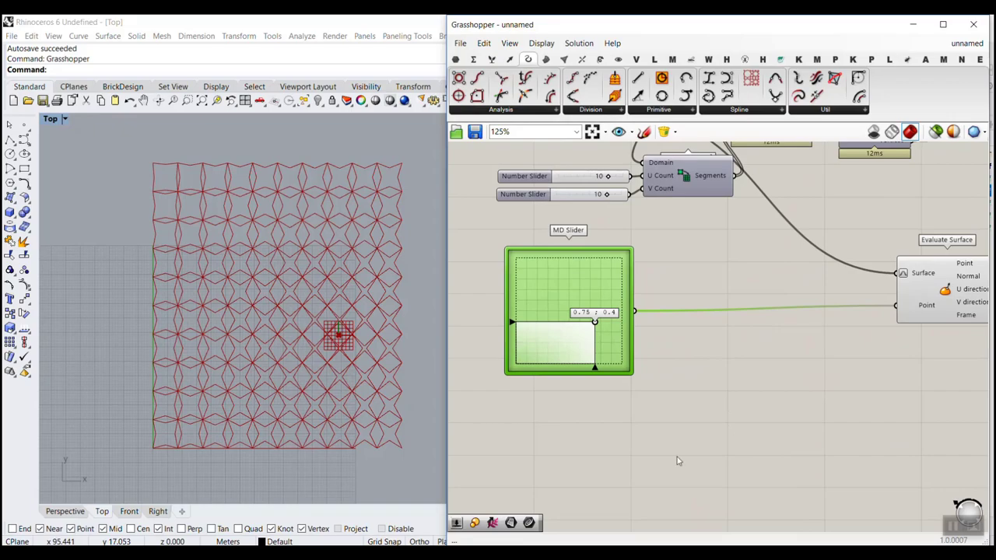